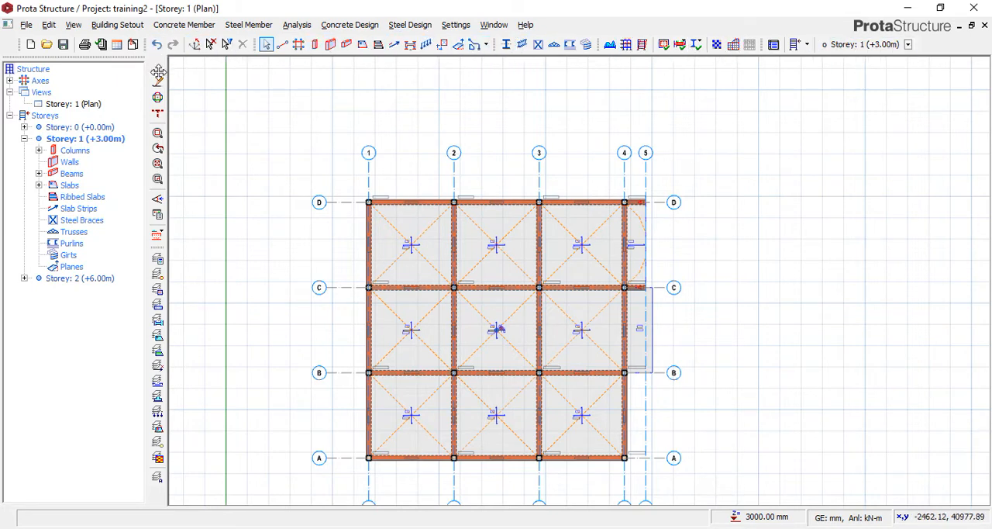
Rearrange the toolbars so that they sit side by side without gaps between them.
mouse_move(158, 72)
mouse_down()
mouse_move(256, 46)
mouse_move(128, 43)
mouse_move(170, 101)
mouse_move(150, 67)
mouse_up()
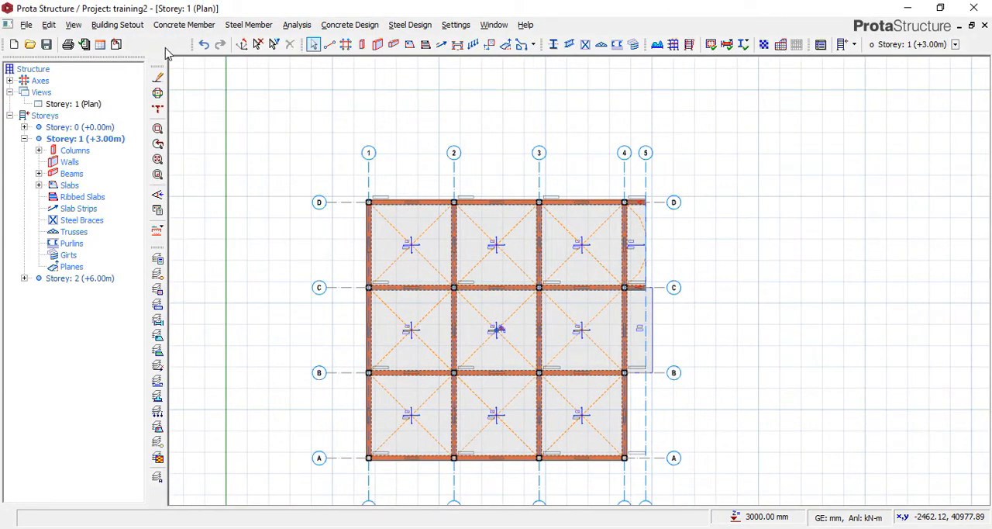
drag(193, 43, 129, 39)
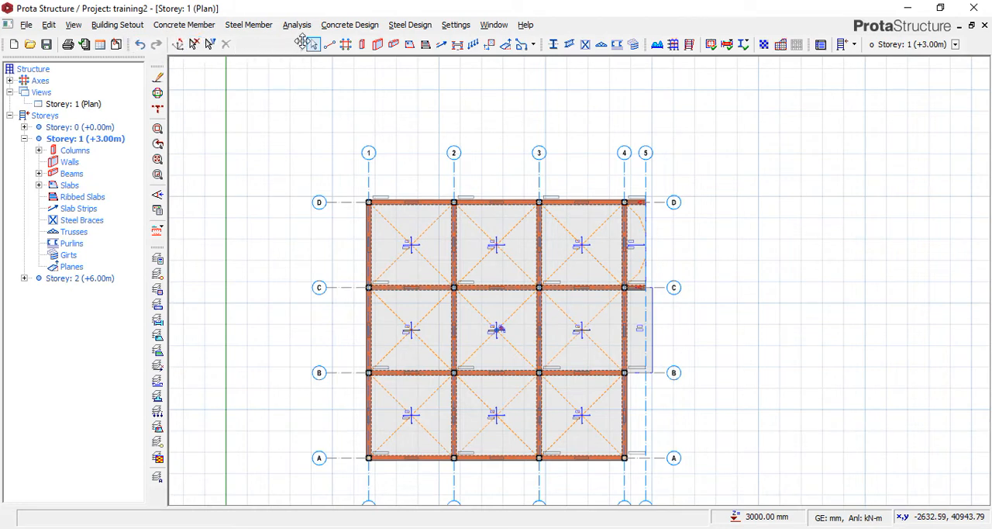
drag(303, 42, 242, 44)
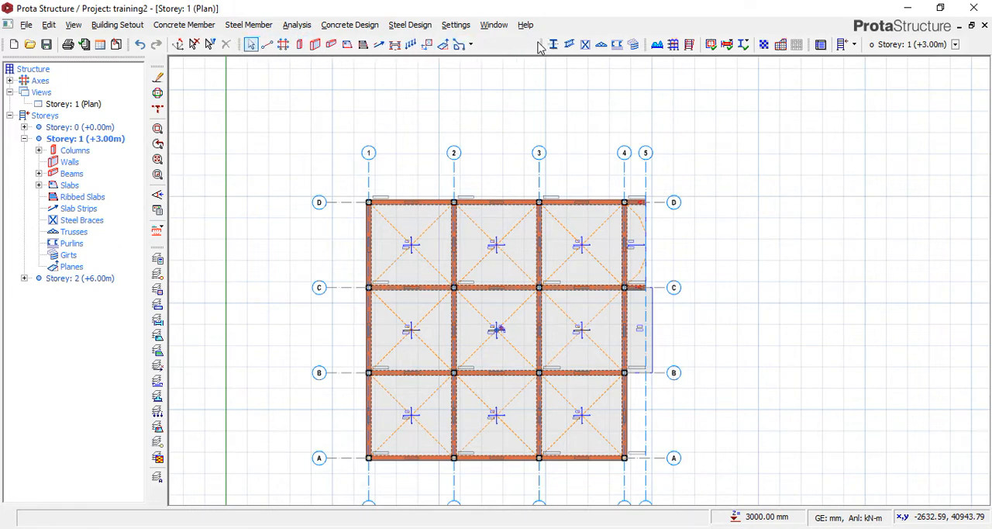
drag(544, 45, 480, 43)
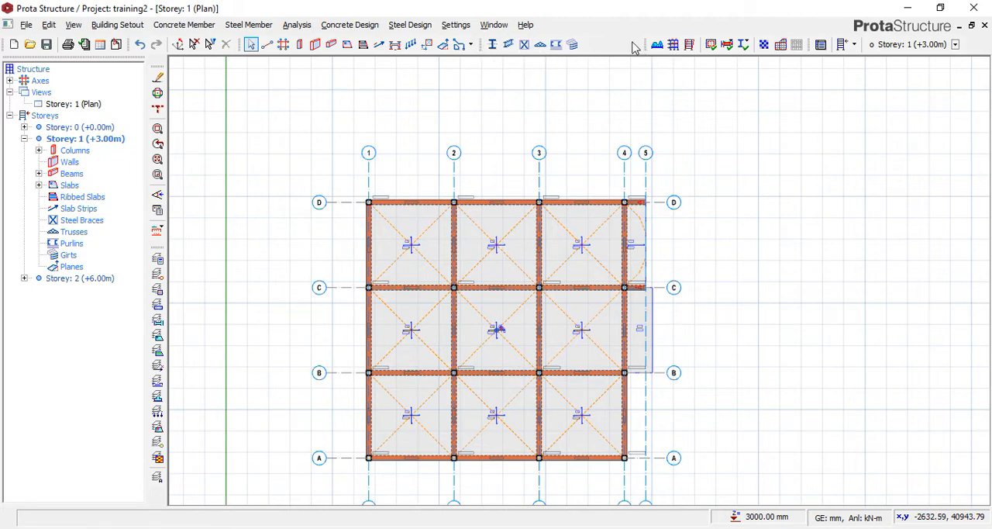
drag(643, 44, 586, 44)
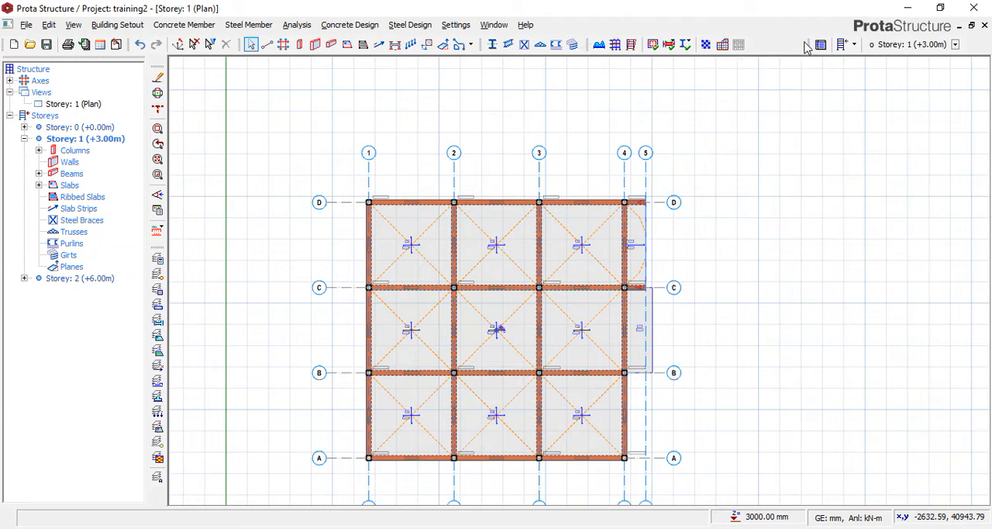
drag(807, 44, 757, 47)
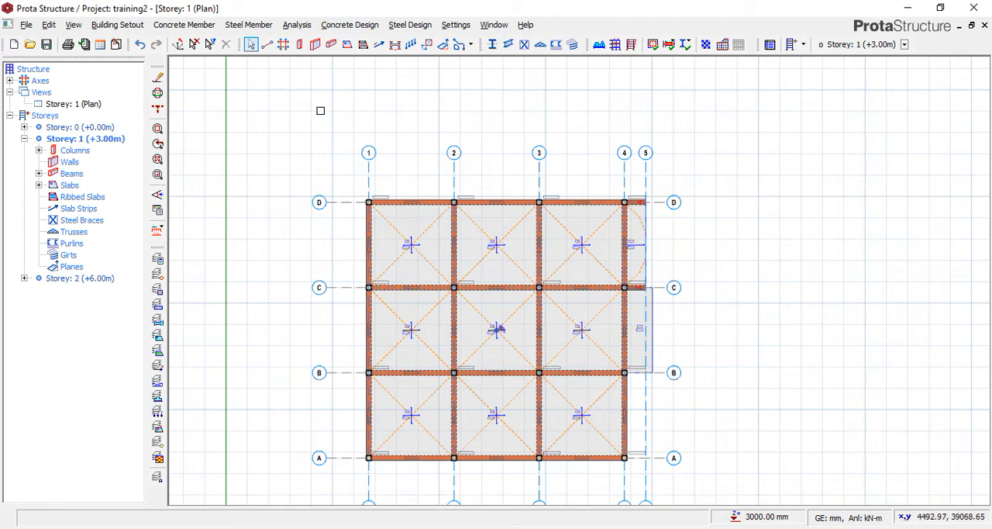
Open the load properties of the slab between axes 1–2 and C–D on Storey 1.
click(412, 245)
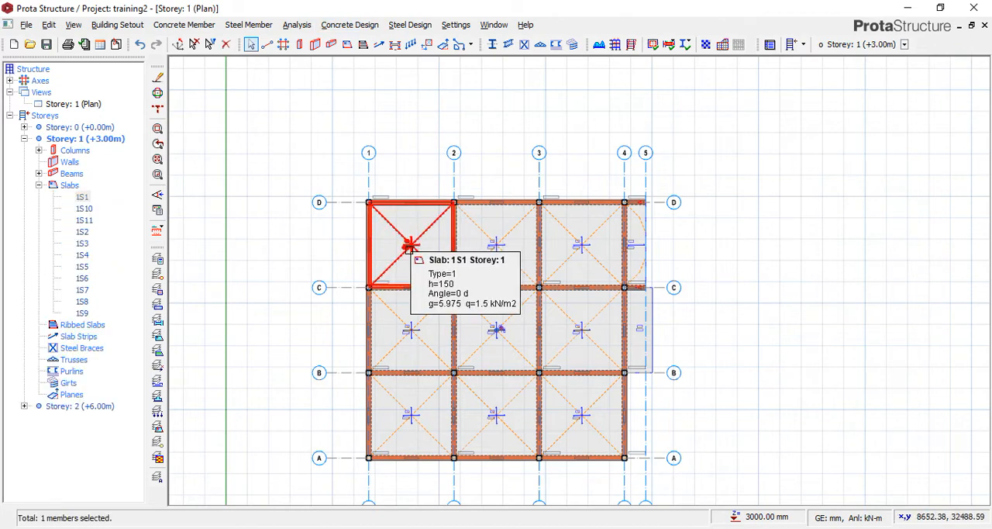
right_click(412, 246)
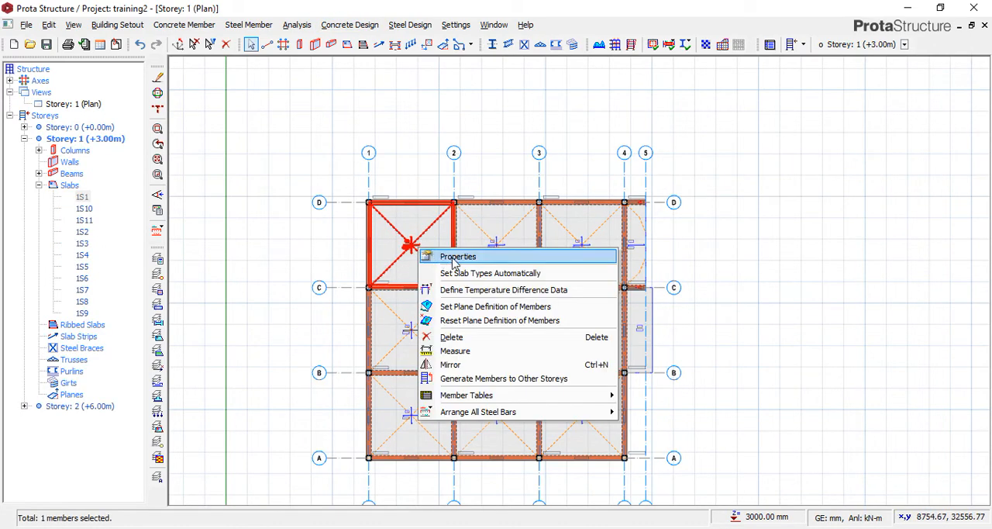
click(458, 257)
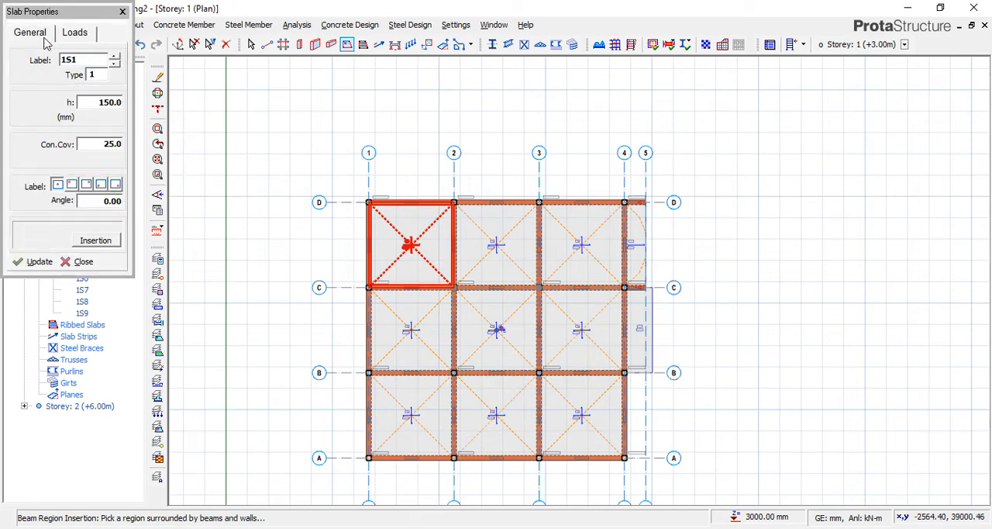
click(75, 32)
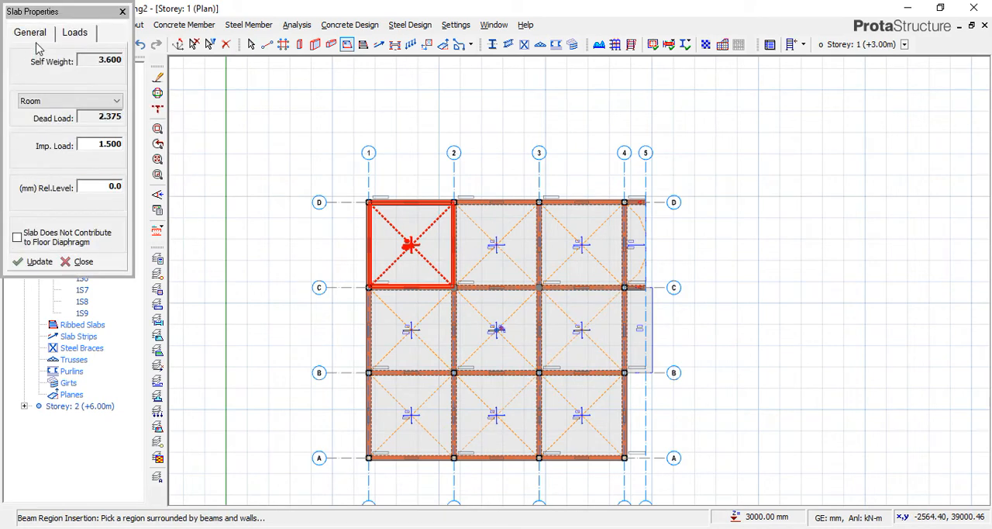
Switch the slab's load type to Enter Value and set its dead load and imposed load to 0.
click(116, 101)
click(96, 115)
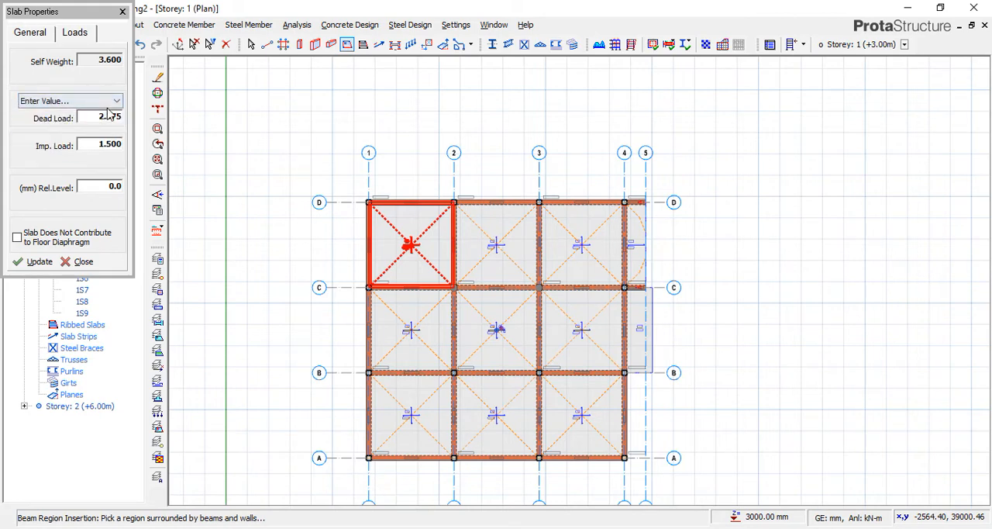
double_click(90, 119)
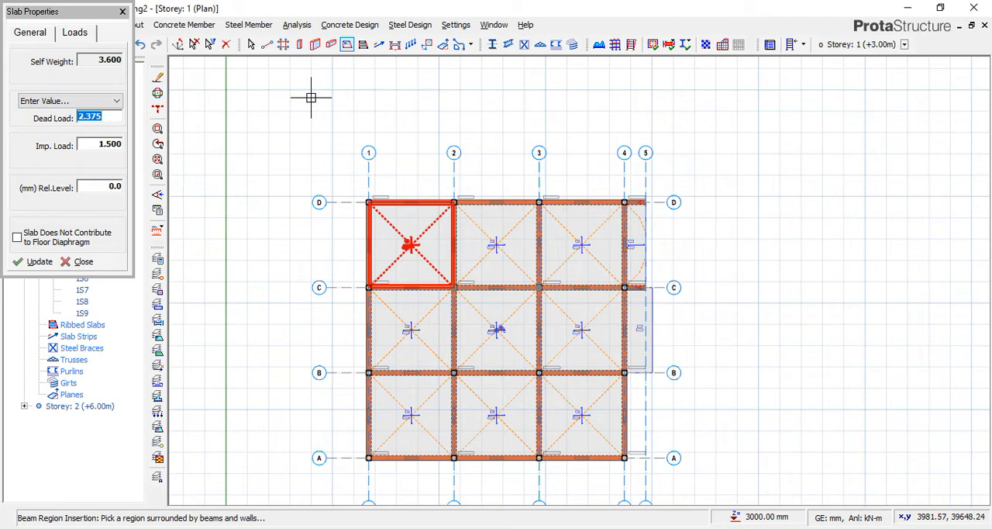
text(0)
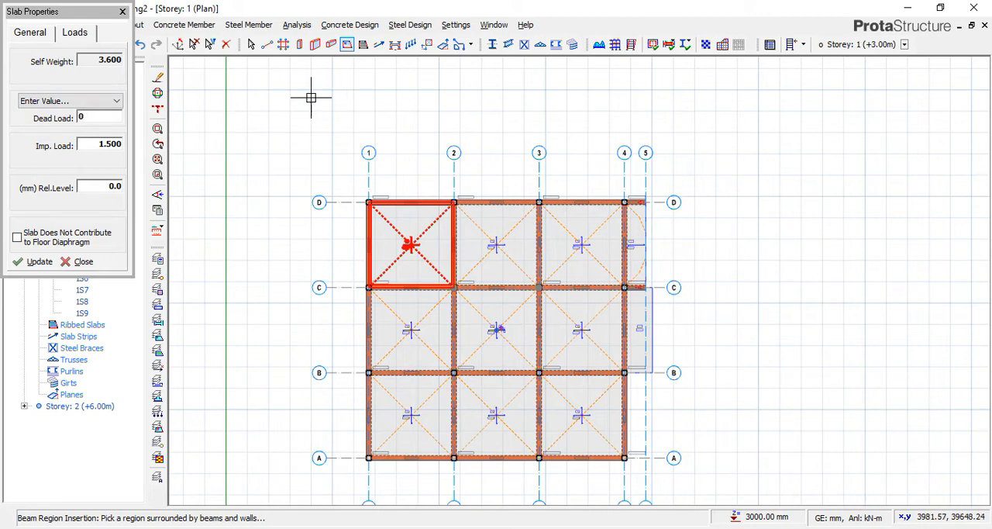
double_click(80, 147)
text(0)
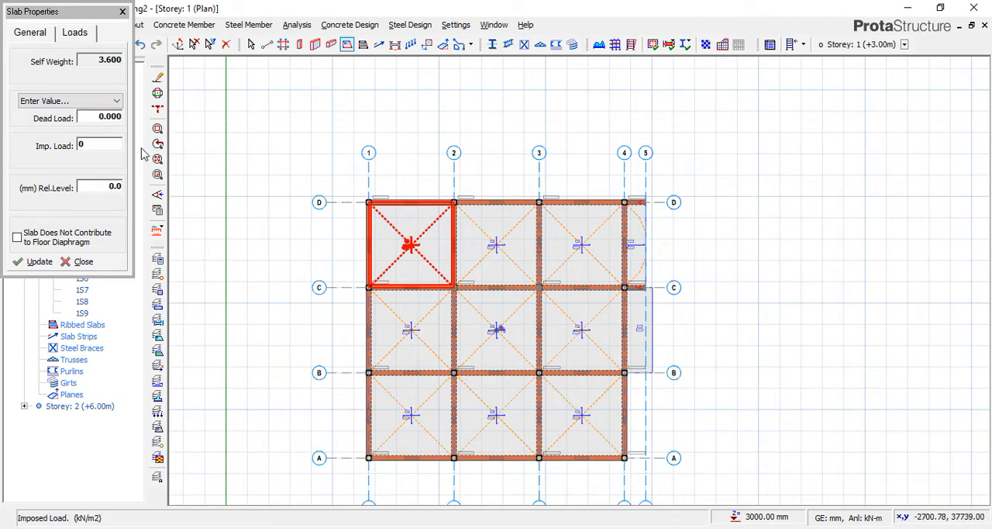
Try the Room load type on the slab, and return it to Enter Value.
click(86, 100)
click(89, 102)
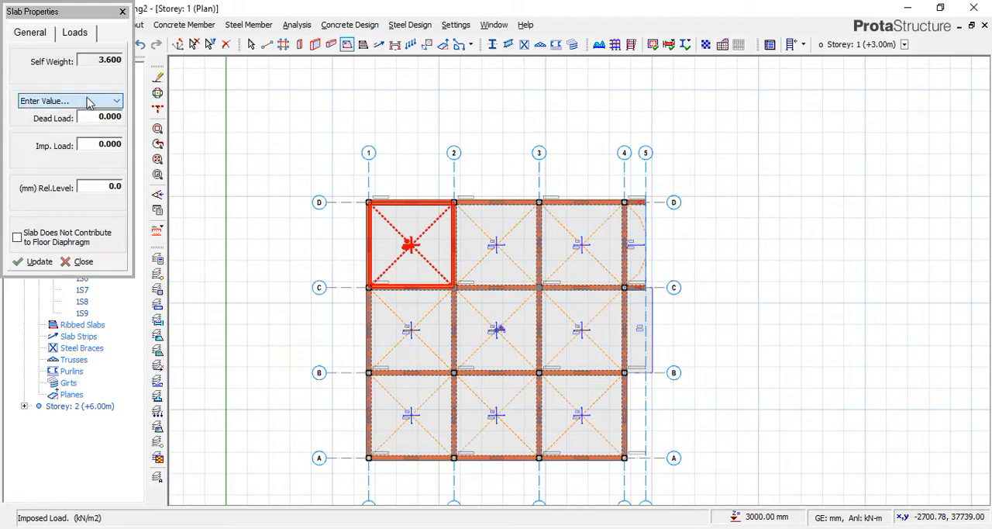
click(89, 102)
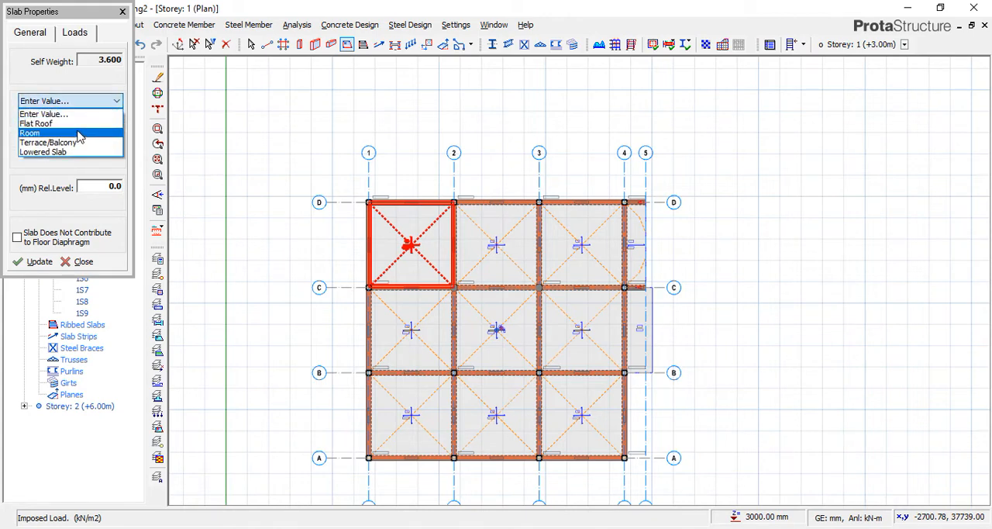
click(81, 135)
click(87, 101)
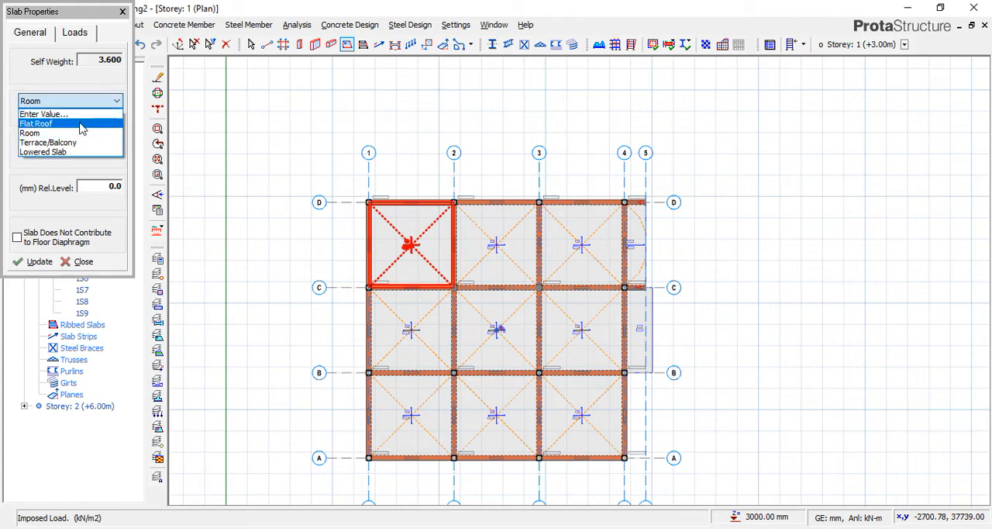
click(109, 115)
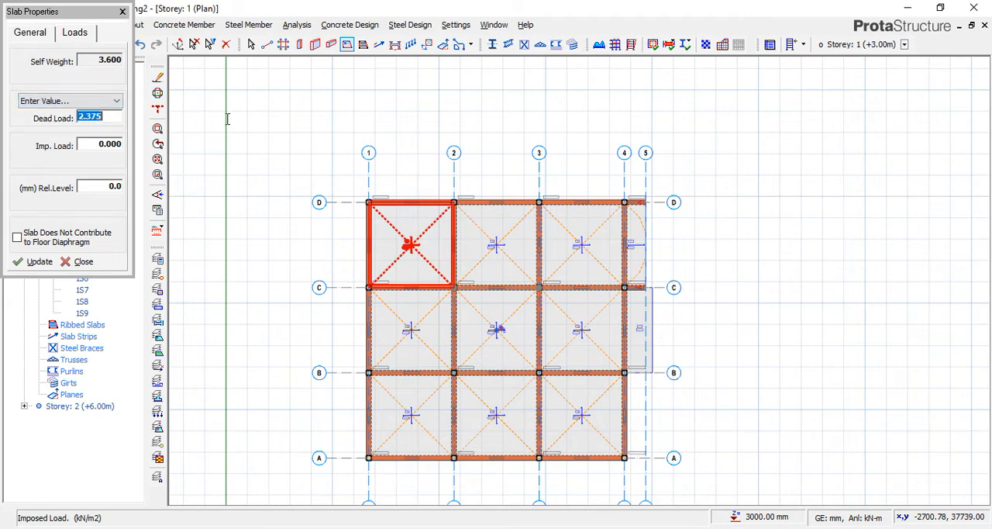
View the list of standard imposed loads by occupancy for the slab, and close it without choosing one.
double_click(115, 146)
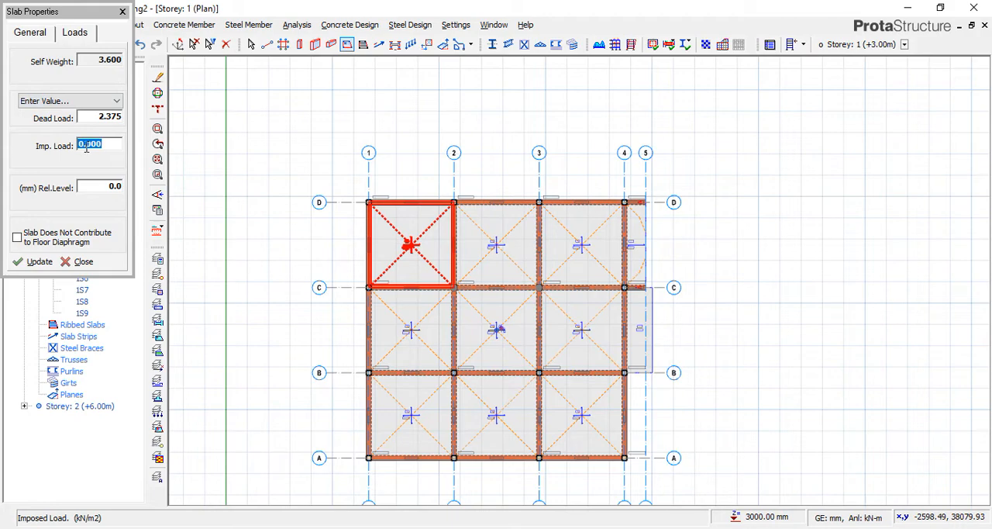
click(87, 143)
drag(87, 144, 84, 141)
right_click(84, 145)
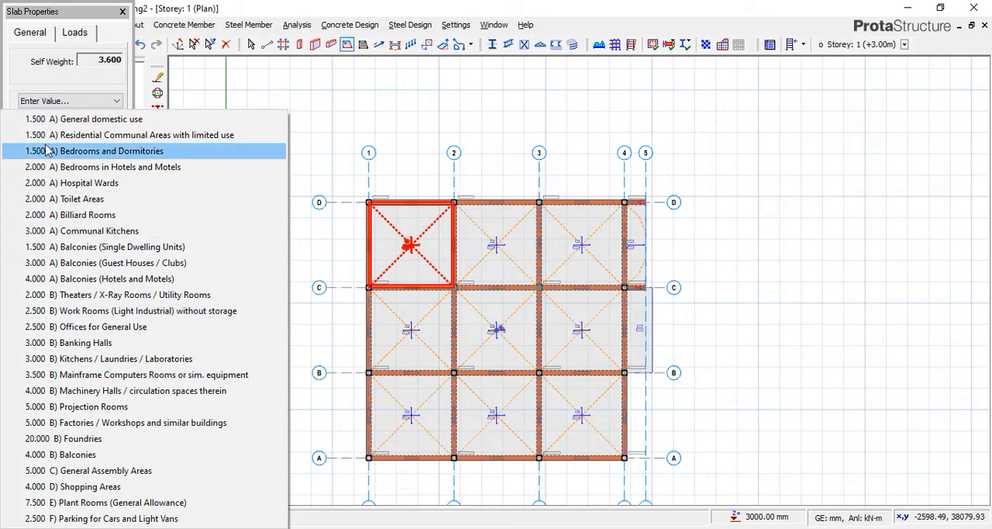
click(66, 87)
Try the Terrace/Balcony load type on the slab and inspect its dead load and self weight.
click(91, 102)
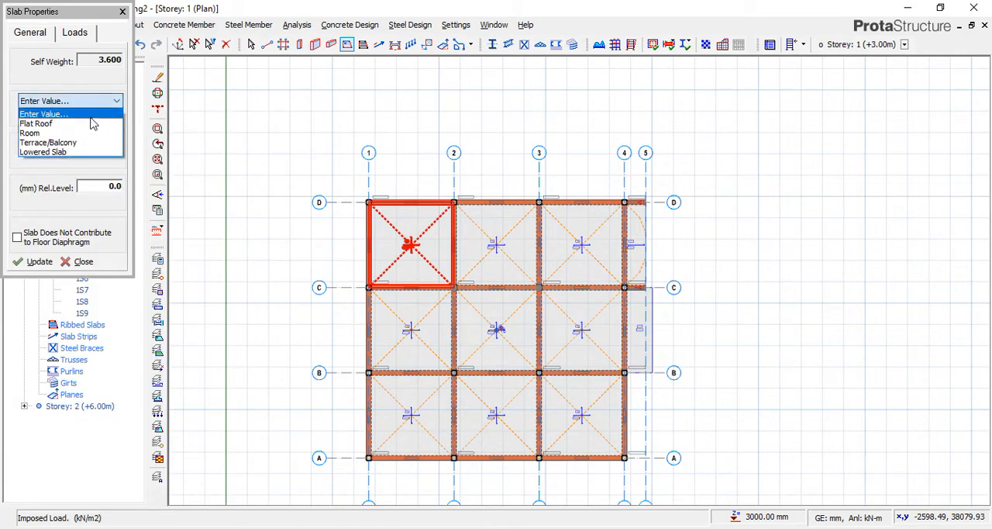
click(82, 145)
double_click(87, 117)
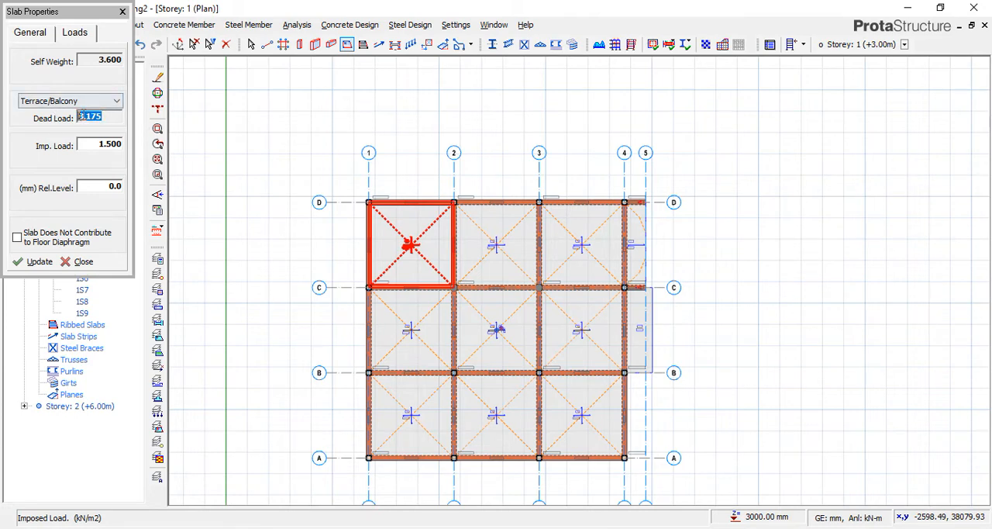
double_click(92, 61)
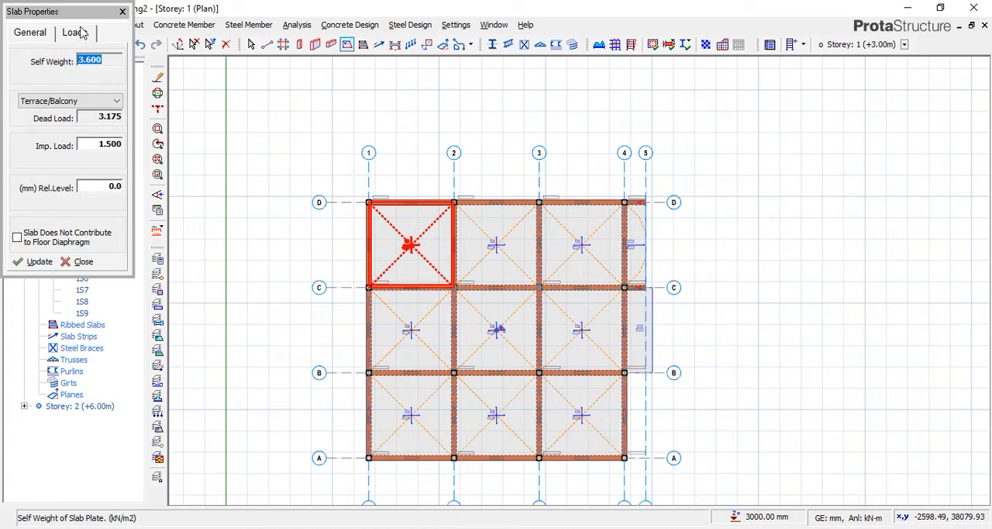
click(11, 32)
click(69, 36)
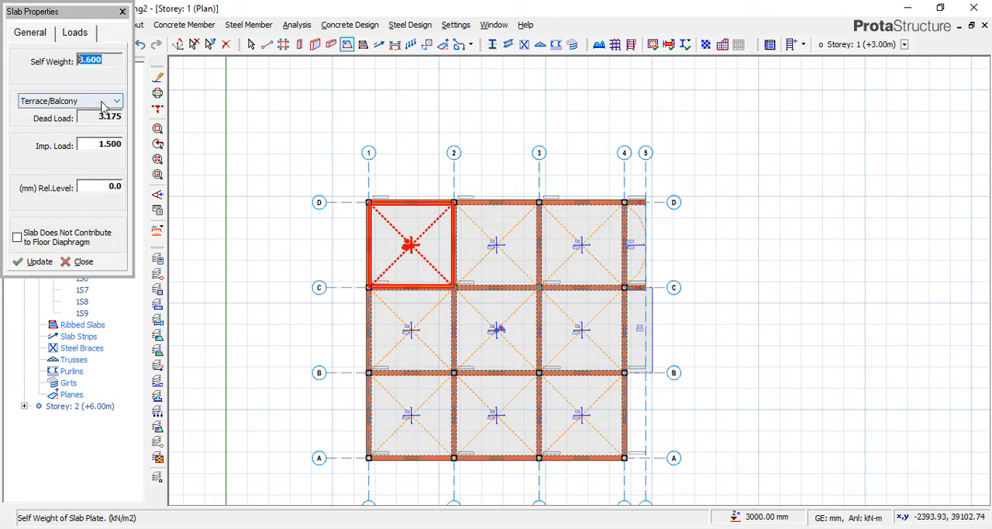
Change the slab's load type from Terrace/Balcony to Enter Value, with dead load 0 and imposed load 0.
click(77, 101)
click(87, 110)
double_click(92, 118)
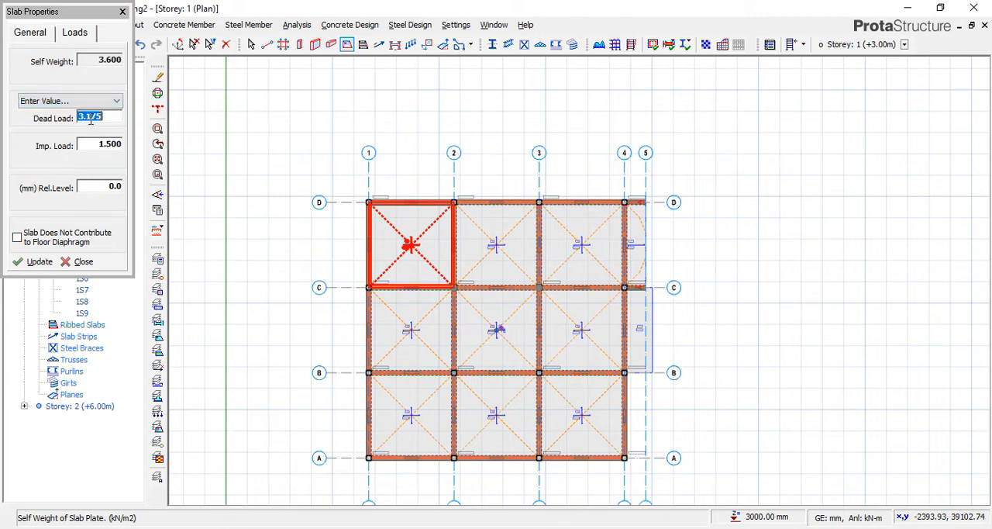
text(0)
double_click(87, 142)
text(0)
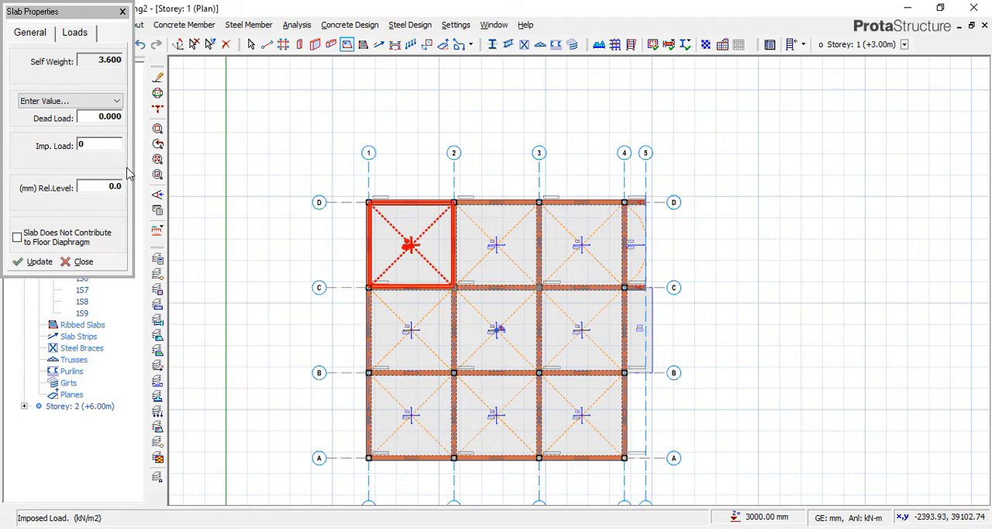
double_click(96, 117)
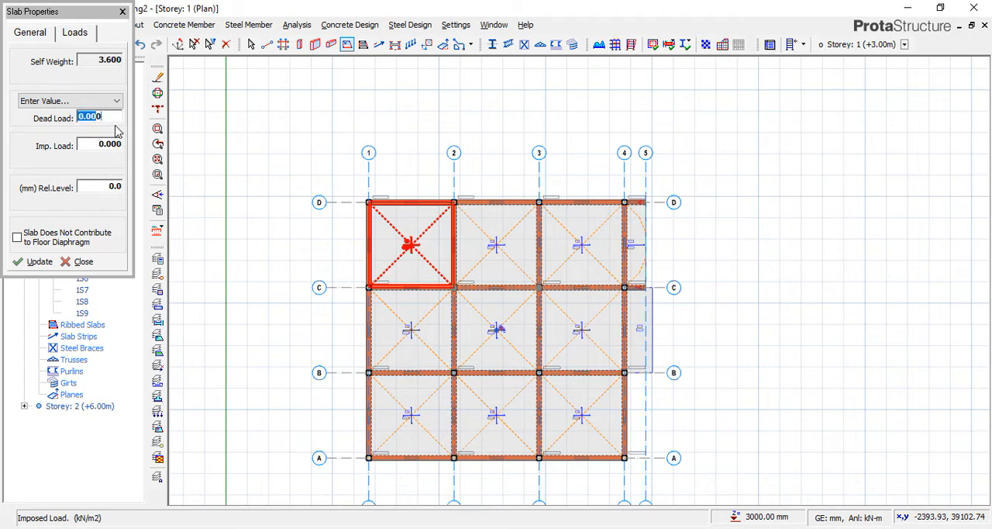
click(111, 116)
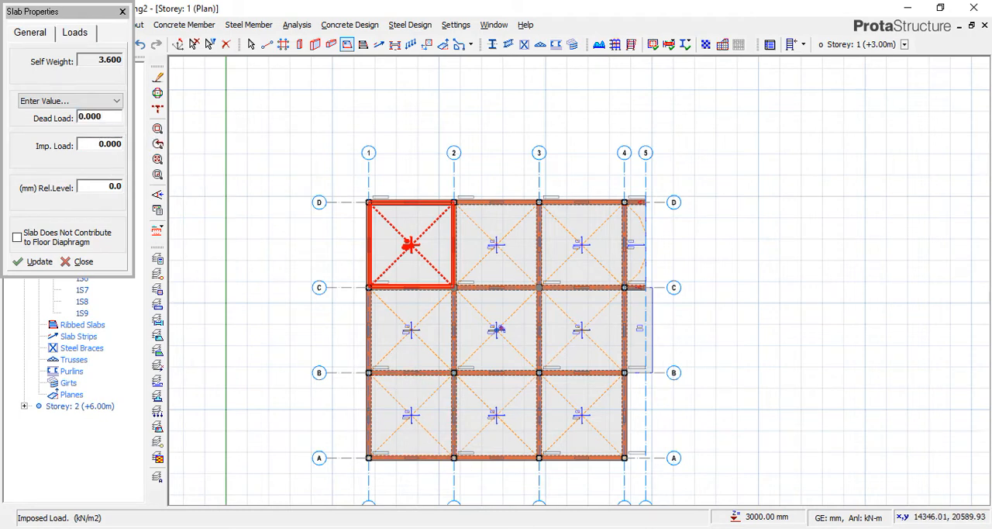
Review the 150 mm slab's self-weight calculation in the Word document and compare it with the slab's Self Weight in ProtaStructure.
click(508, 488)
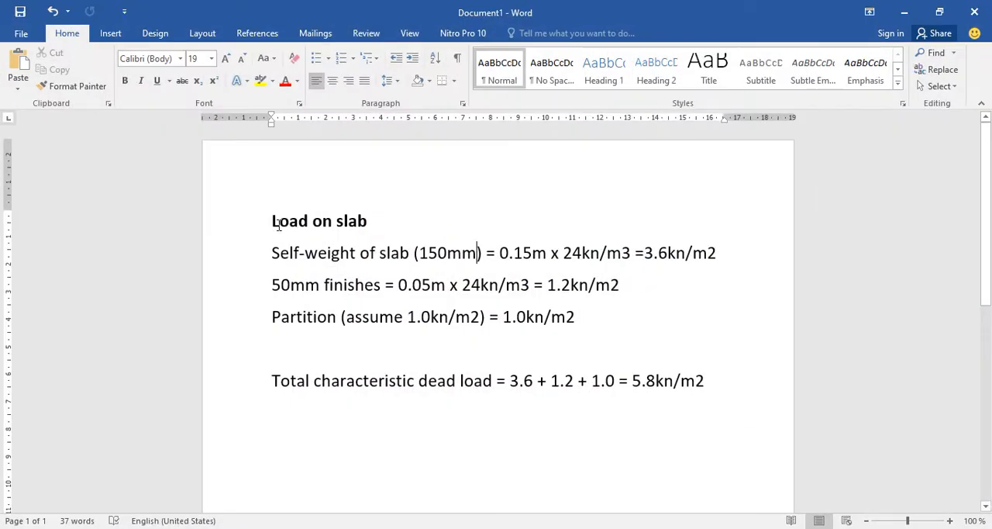
drag(269, 220, 377, 225)
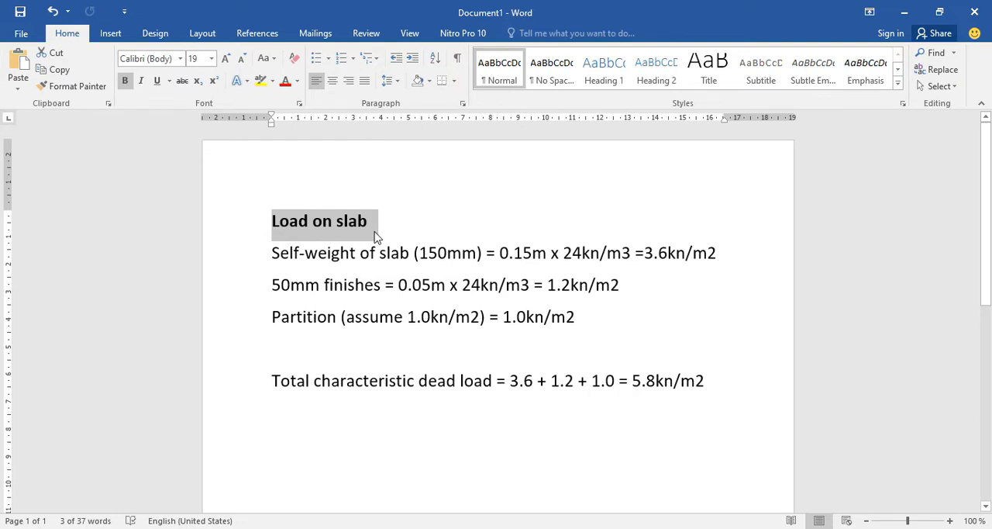
drag(274, 256, 445, 258)
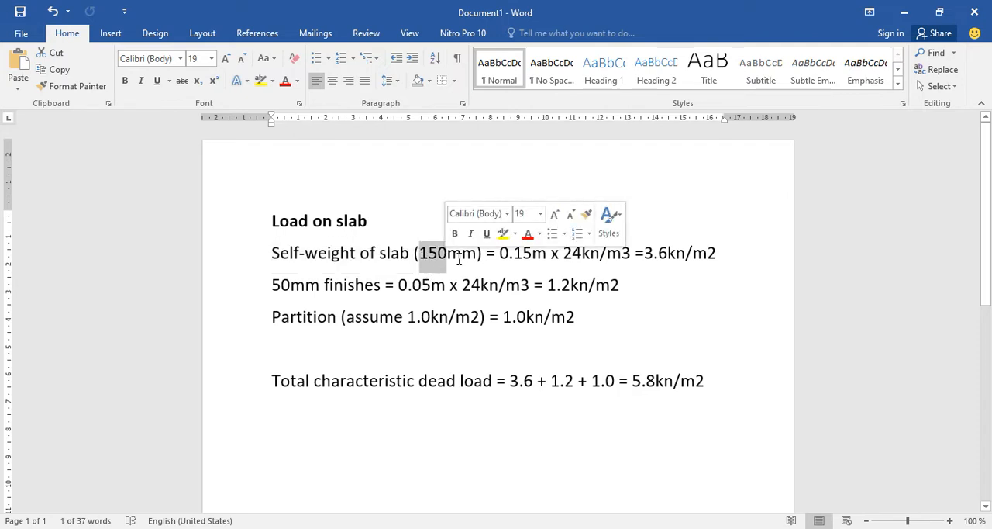
drag(447, 259, 623, 258)
click(517, 256)
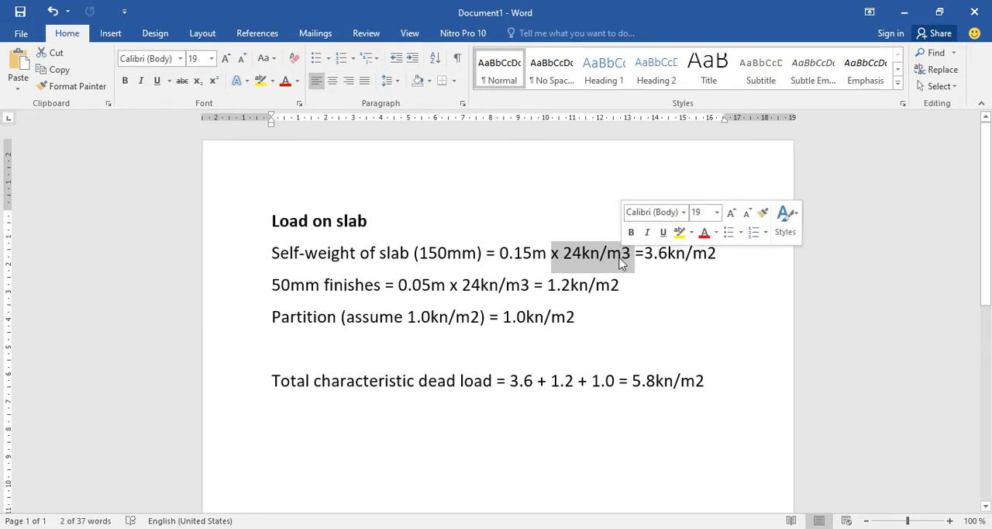
click(575, 255)
drag(574, 256, 707, 260)
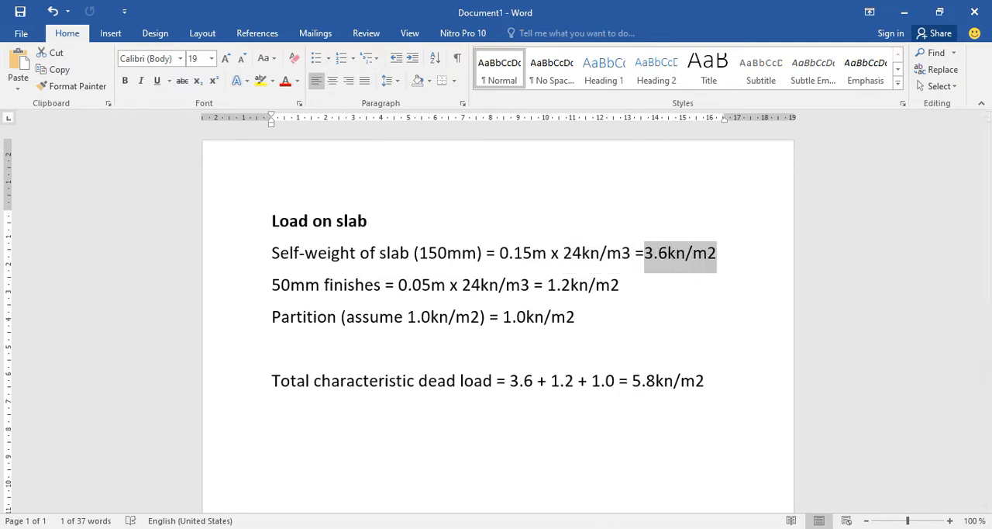
key(alt+Tab)
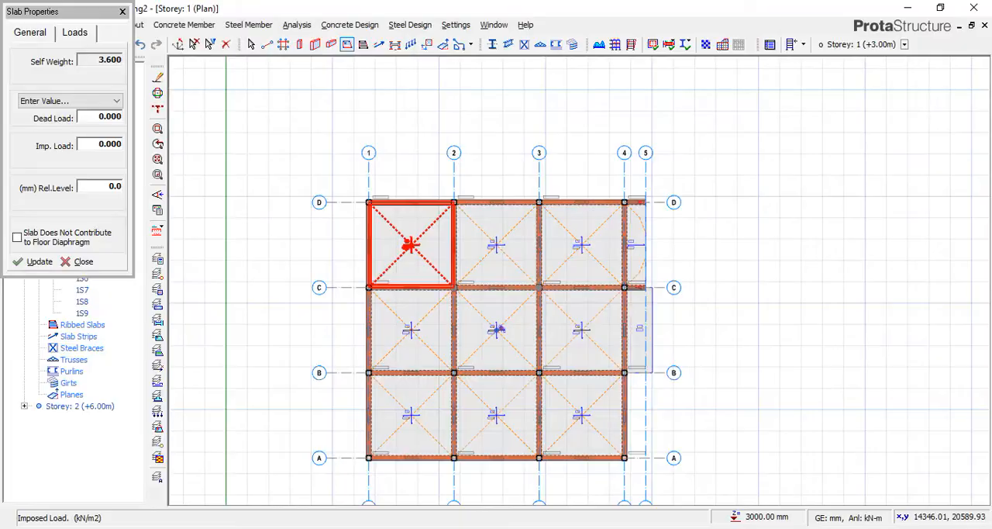
double_click(91, 60)
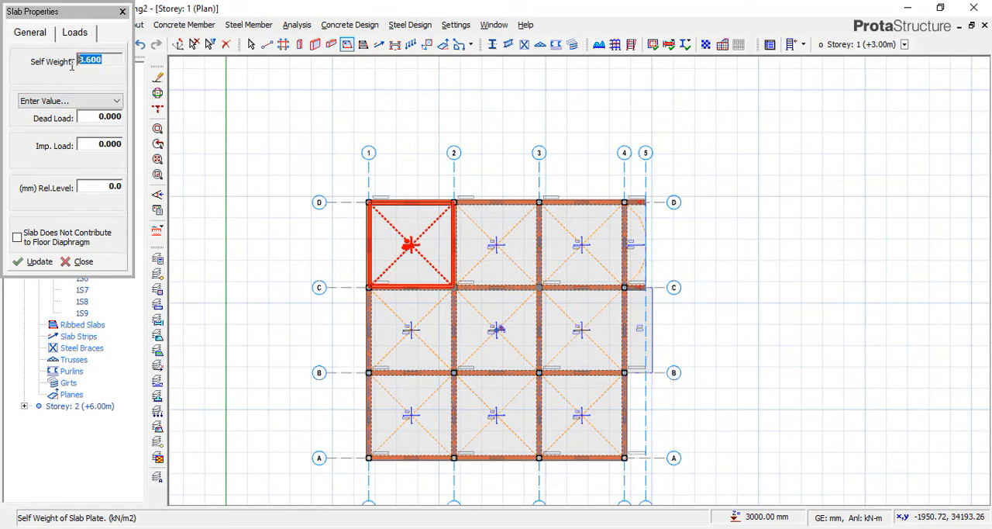
Switch to the Word document and review the 50 mm finishes load calculation.
key(alt+Tab)
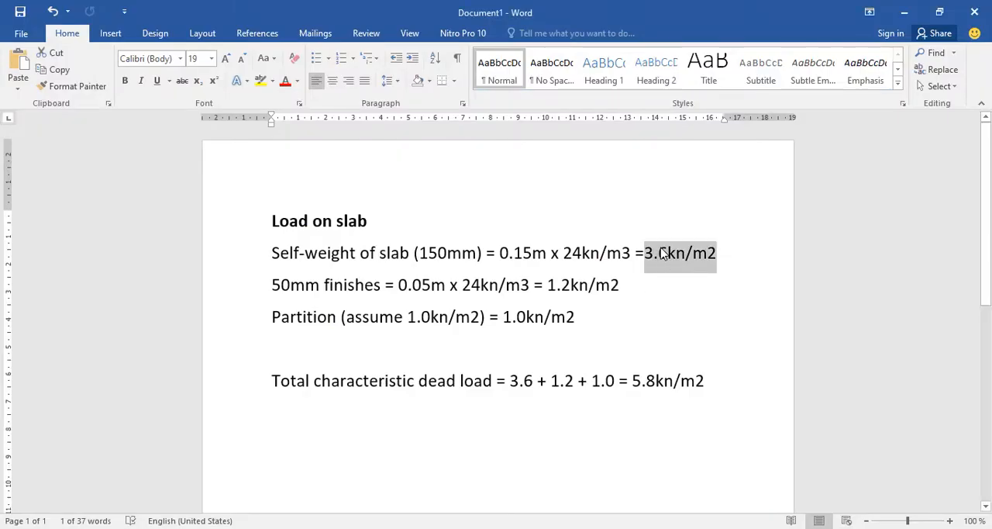
key(Left)
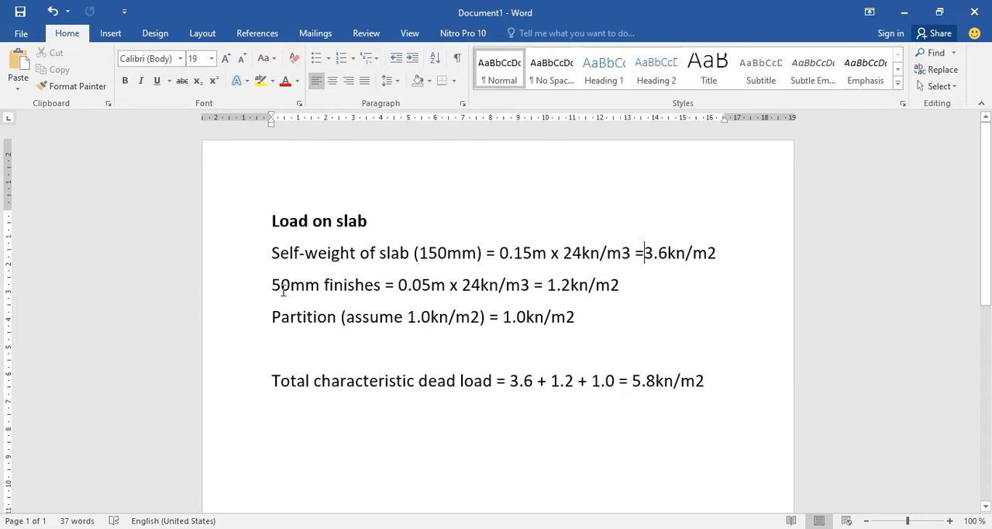
drag(272, 286, 444, 292)
key(Right)
click(413, 304)
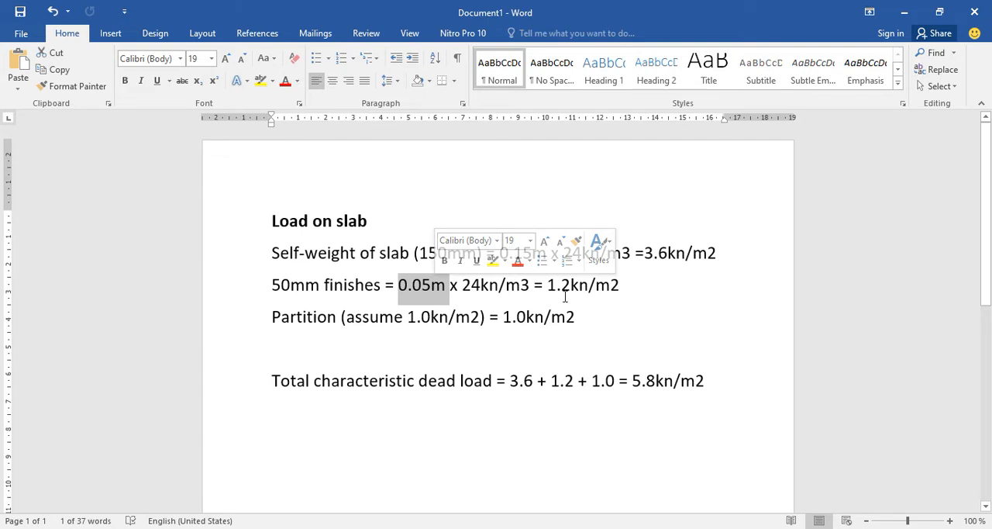
drag(548, 285, 629, 300)
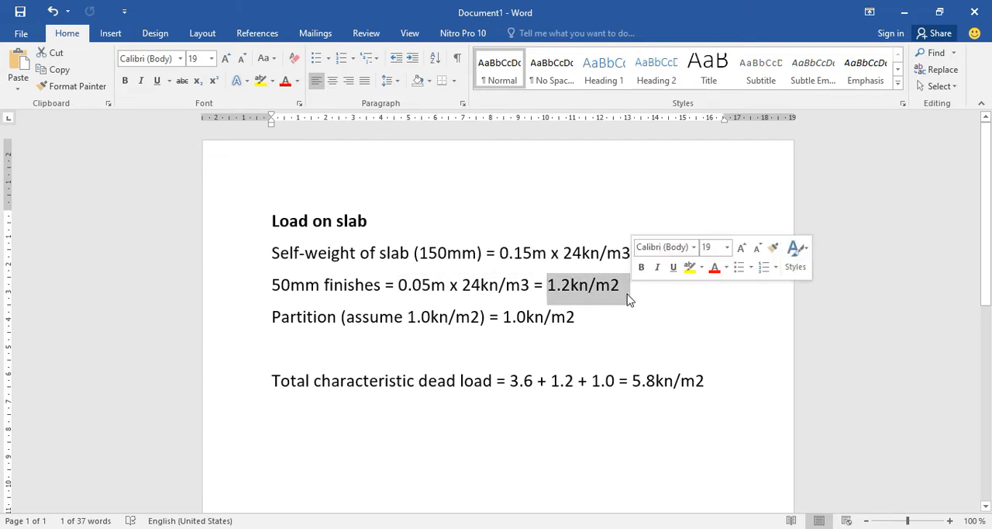
click(609, 285)
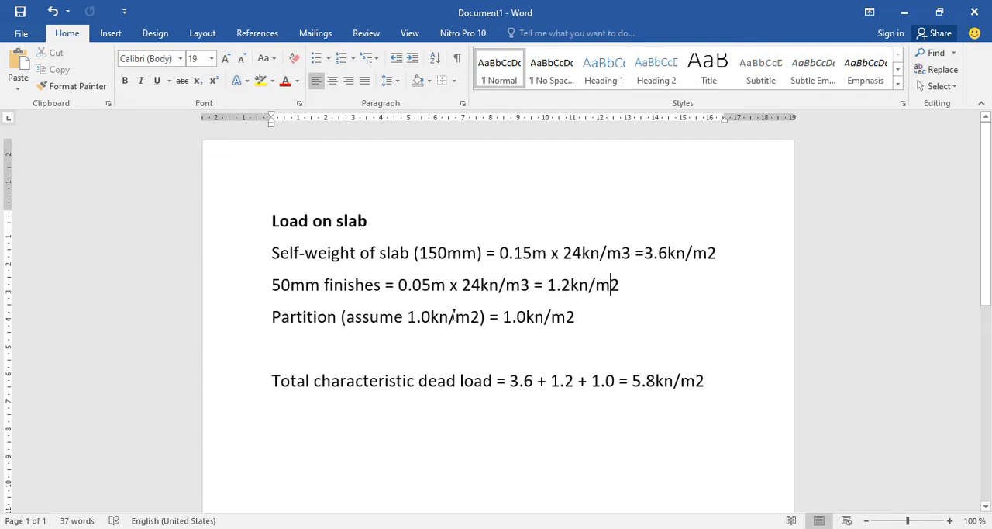
Review the assumed partition load together with the finishes load in the slab calculation.
drag(273, 319, 483, 329)
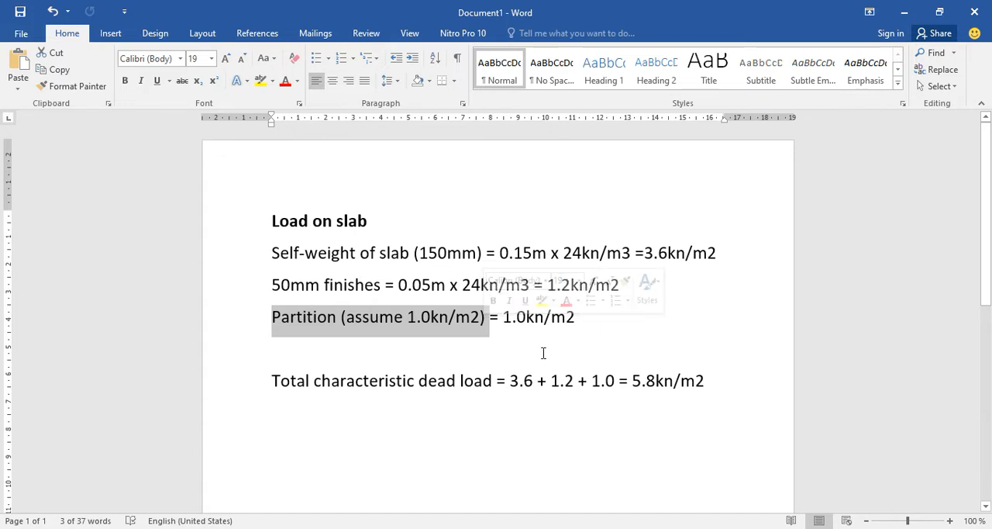
drag(505, 323, 590, 316)
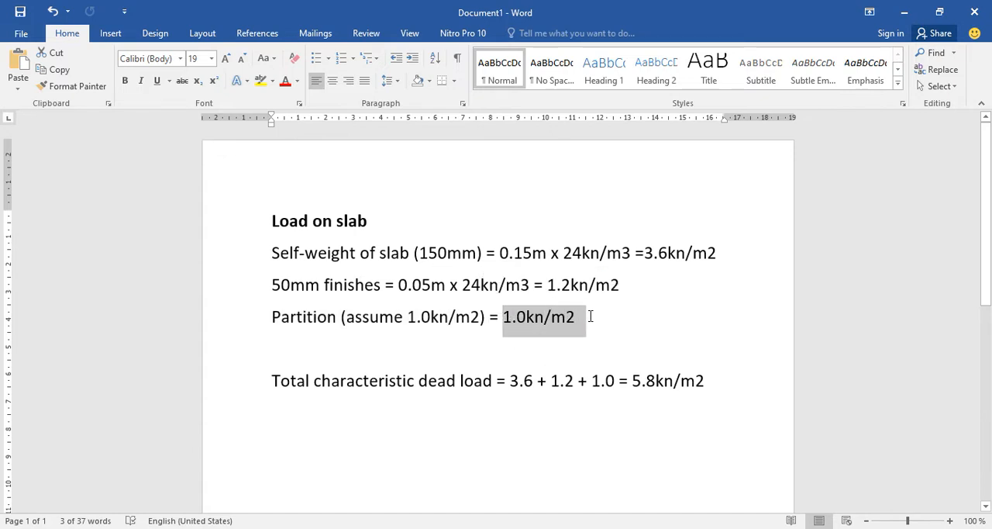
drag(505, 318, 578, 318)
drag(546, 282, 581, 321)
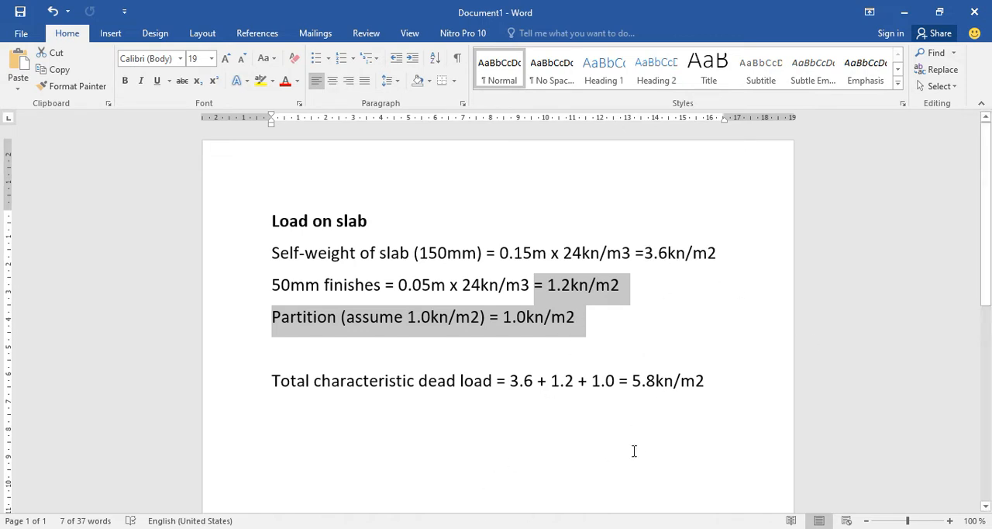
Switch to ProtaStructure, try the Flat Roof and Lowered Slab load types on the slab, and set it to Room.
key(alt+Tab)
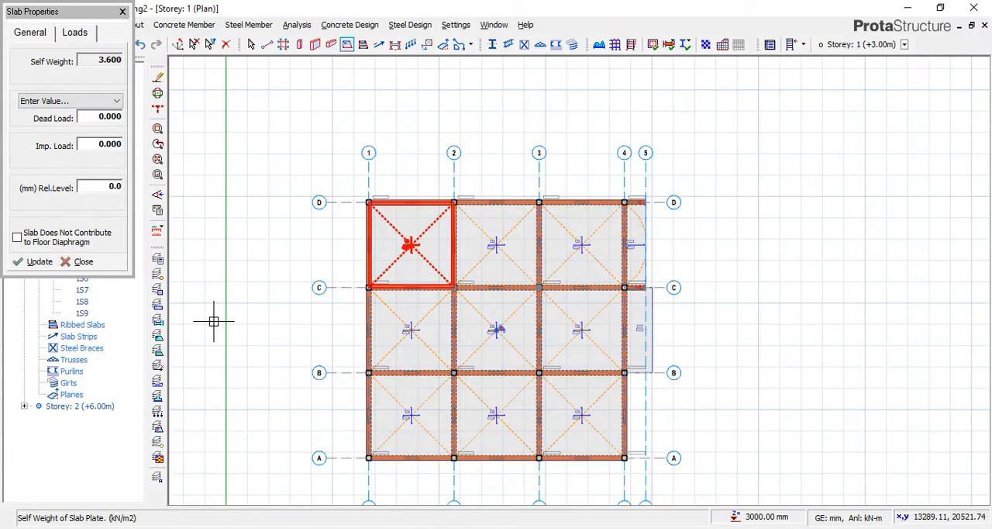
click(114, 104)
click(101, 135)
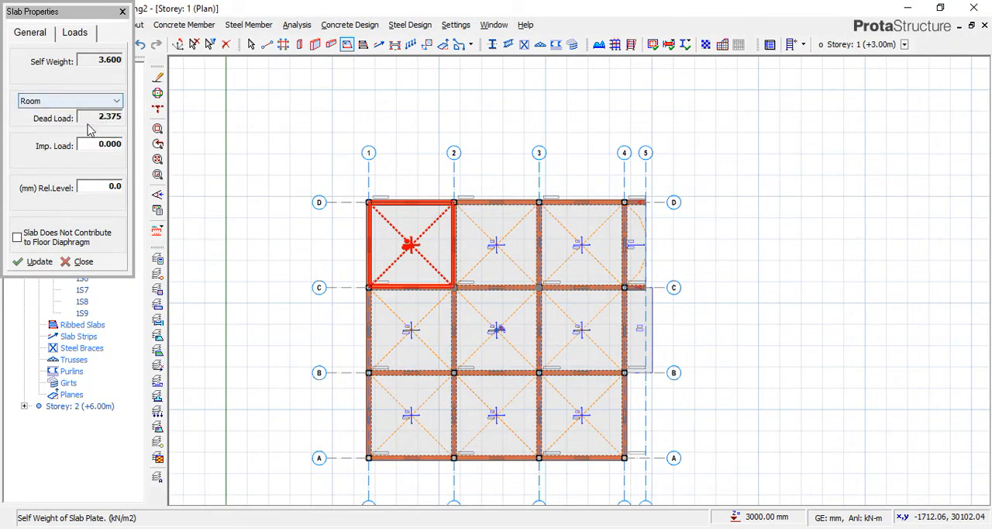
click(100, 103)
click(90, 124)
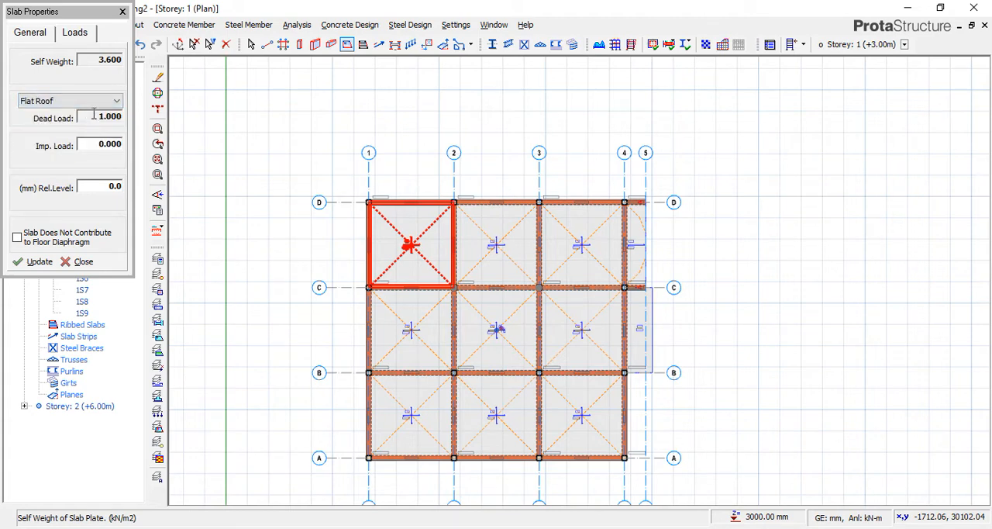
click(93, 102)
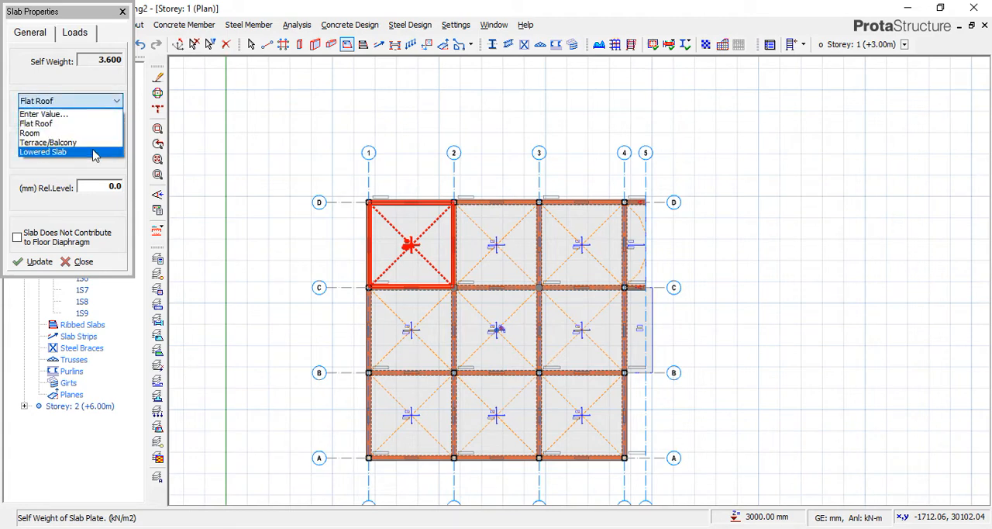
click(93, 152)
click(103, 102)
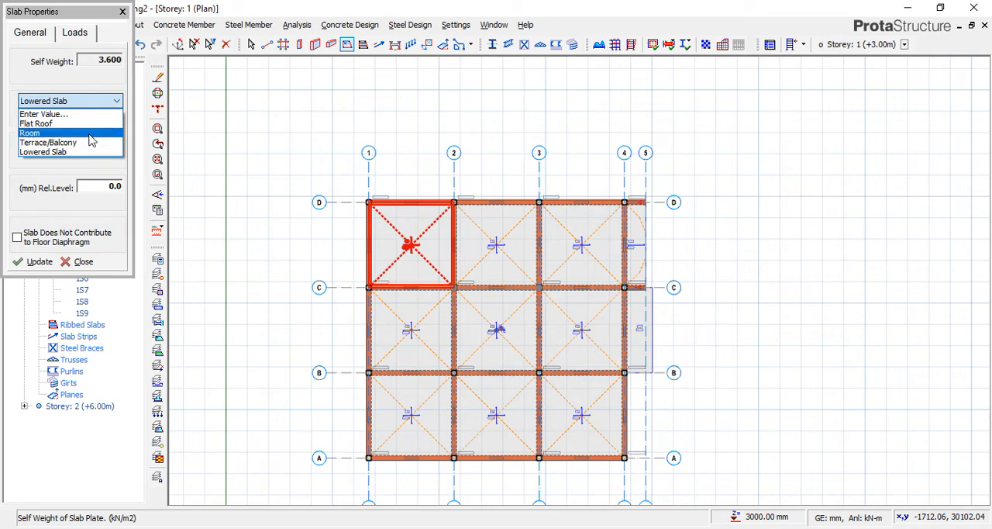
click(31, 133)
double_click(94, 117)
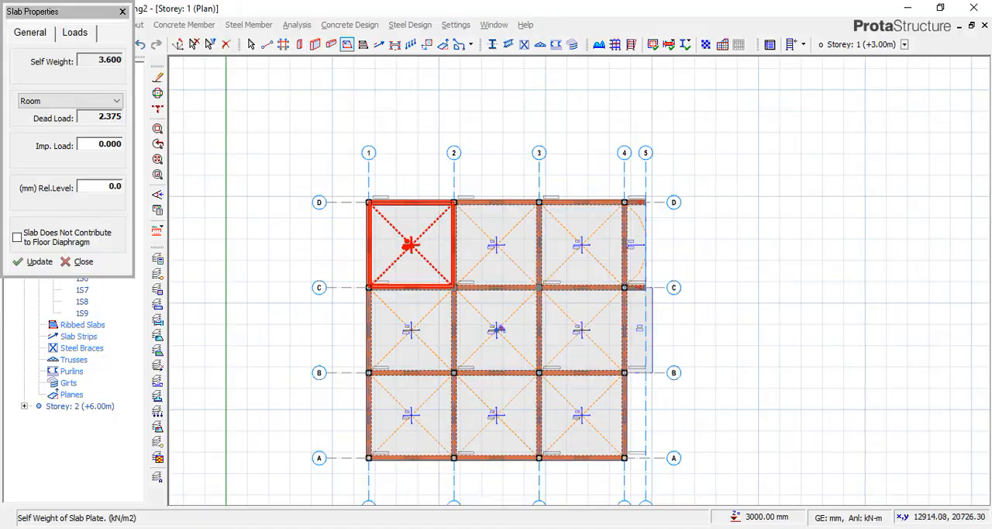
Switch to the Word document and change both the assumed and resulting partition load to 1.175kn/m2.
click(508, 527)
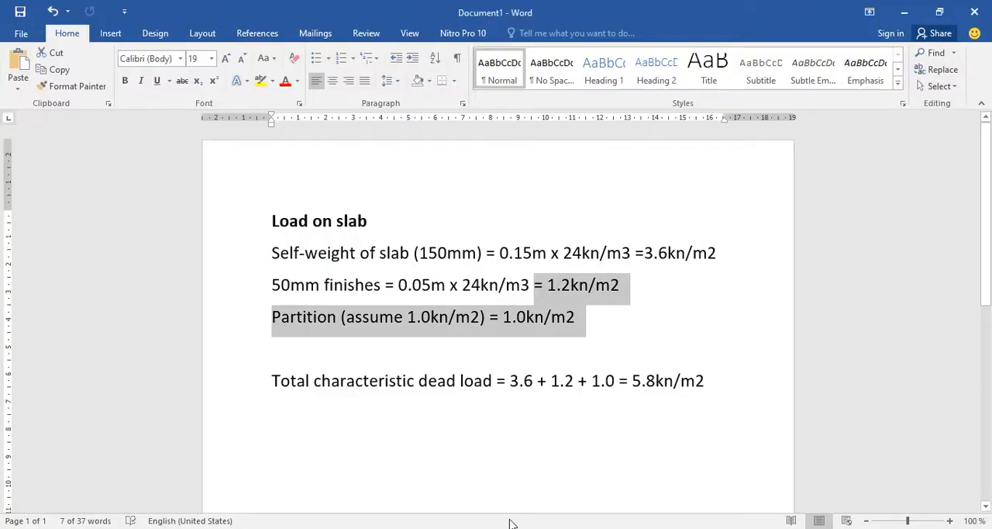
click(519, 319)
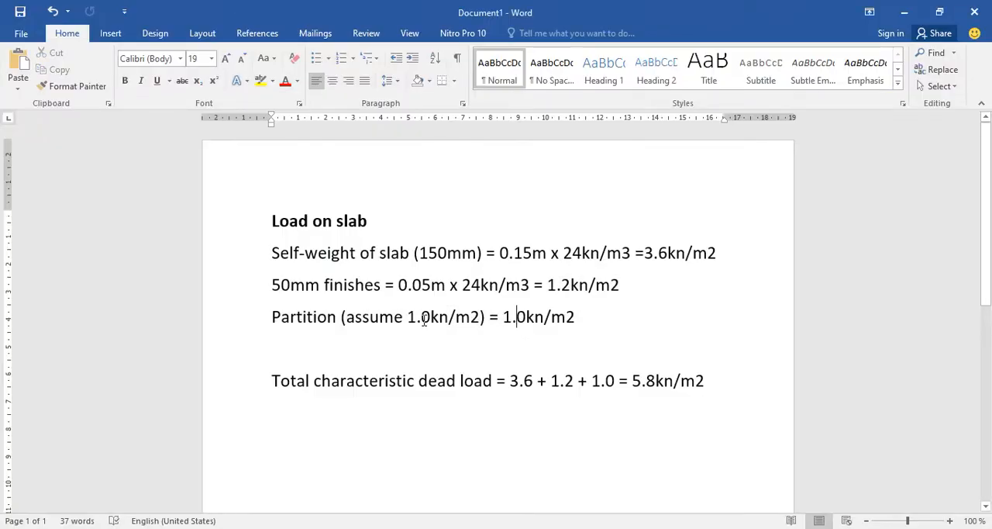
drag(431, 318, 421, 320)
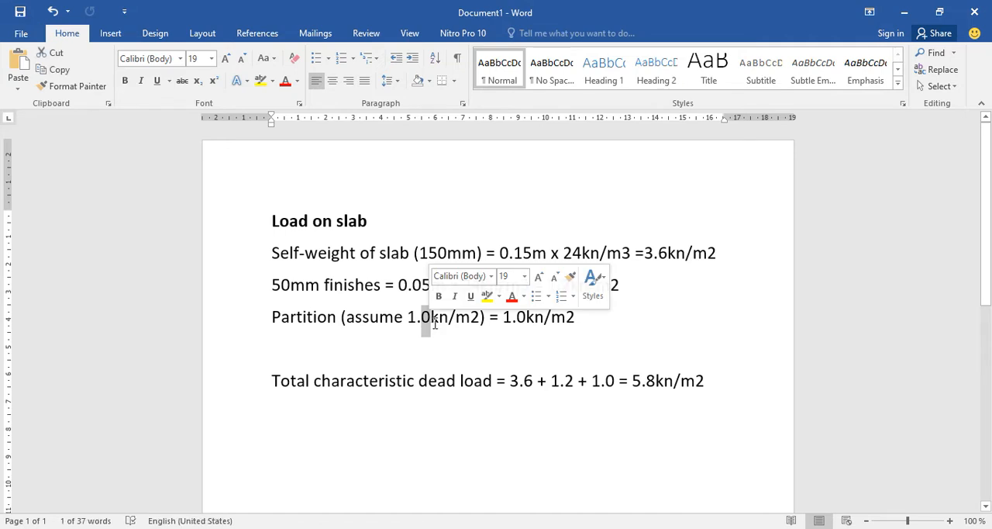
text(175)
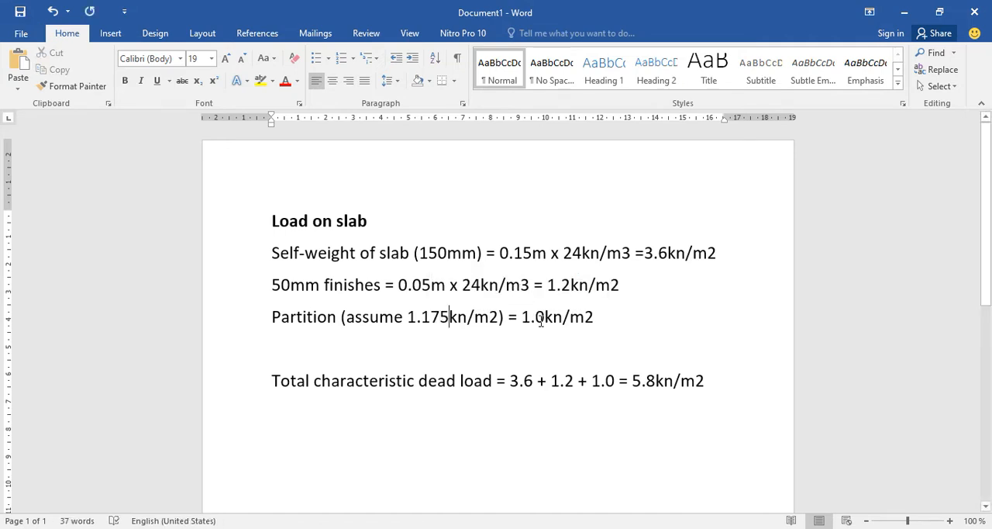
drag(535, 324, 545, 325)
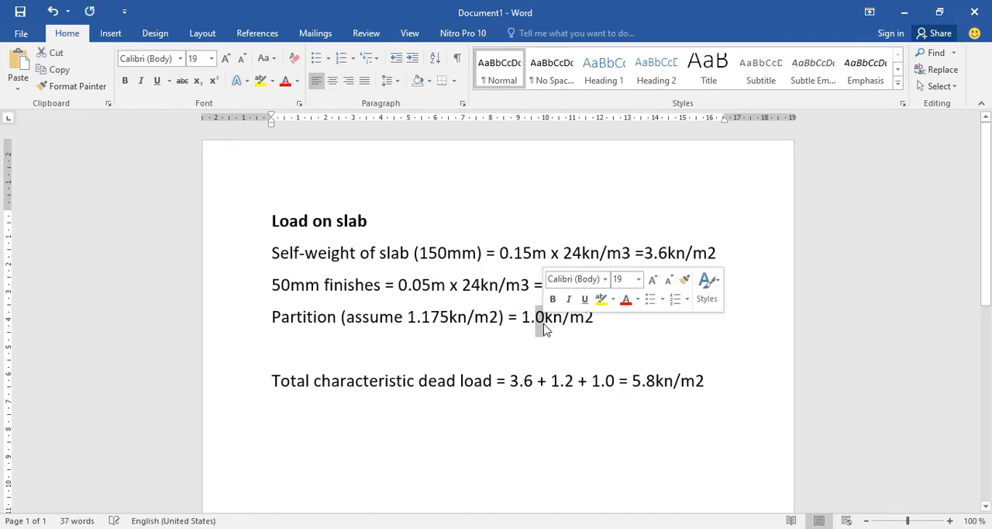
text(175)
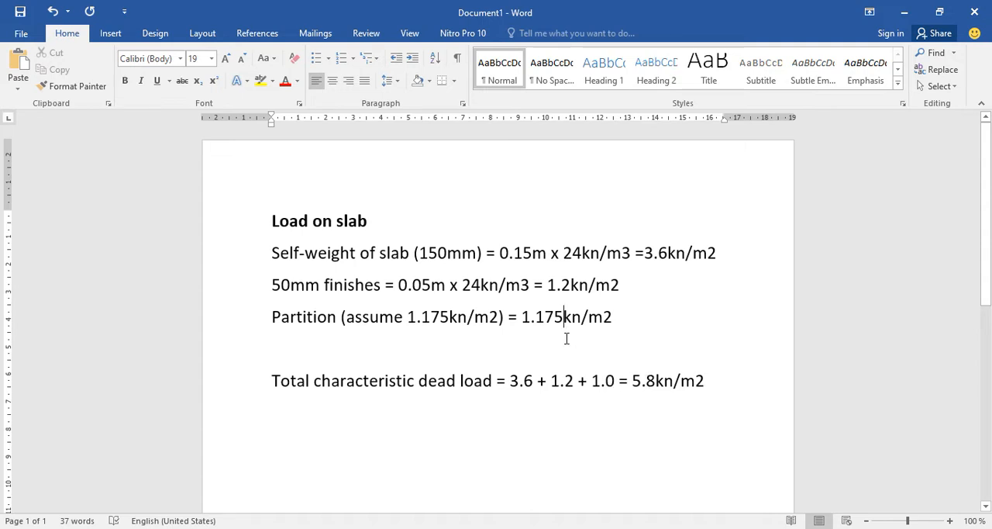
Recheck the finishes load against the slab's dead load in ProtaStructure, and set both partition values in Word back to 1.0kn/m2.
mouse_move(561, 285)
mouse_down()
mouse_move(533, 326)
mouse_move(579, 290)
mouse_up()
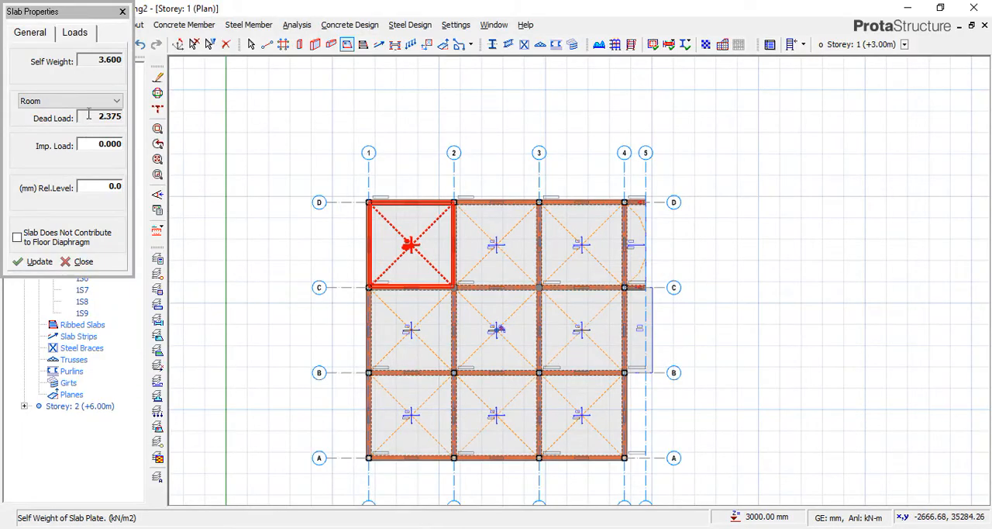
double_click(87, 117)
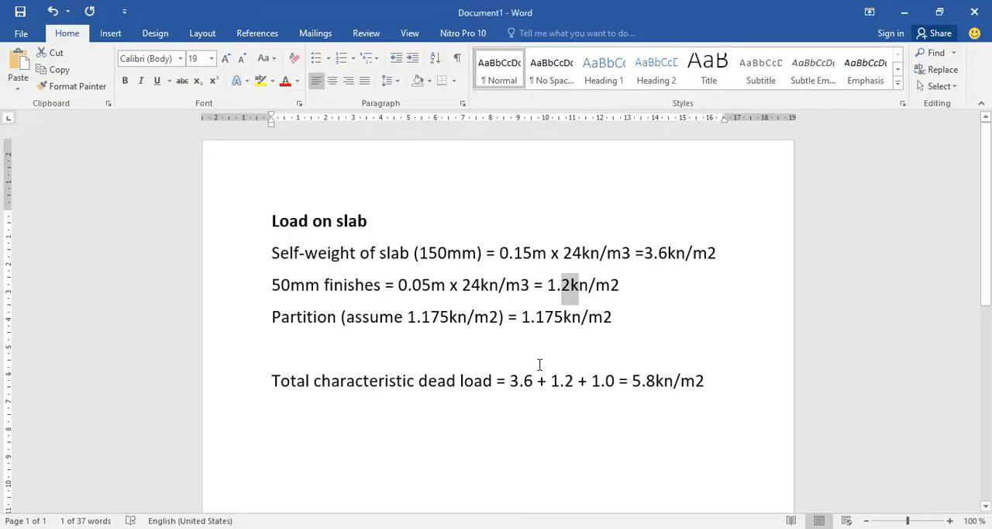
drag(450, 317, 422, 321)
text(0)
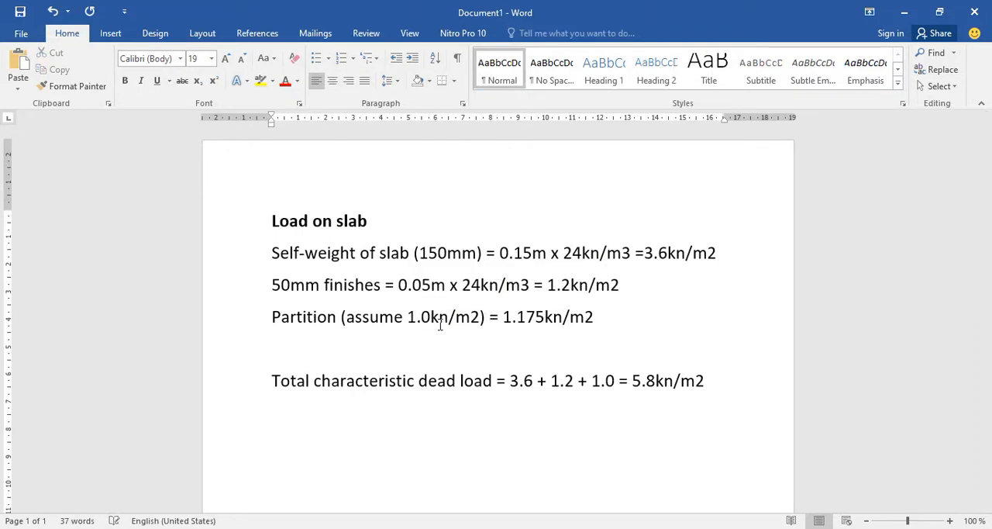
drag(518, 322, 546, 324)
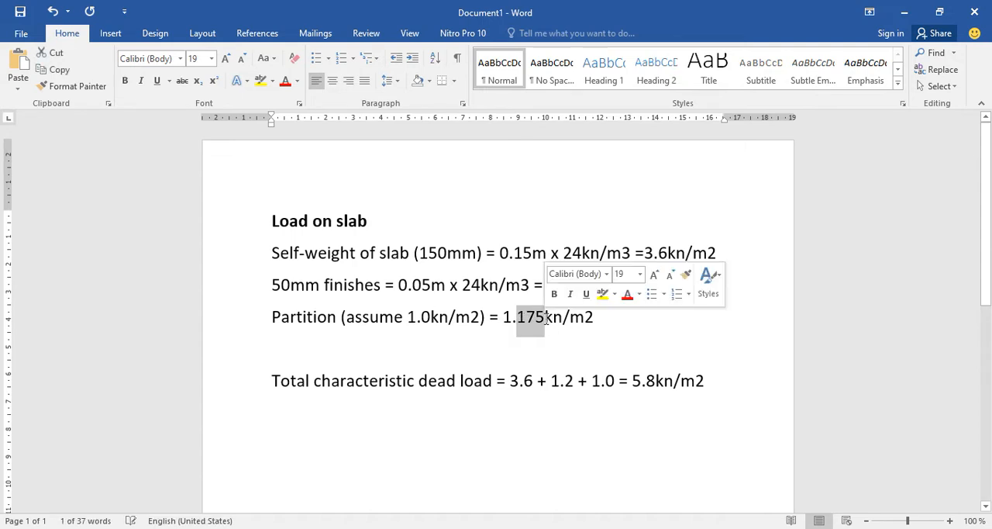
text(0)
click(633, 413)
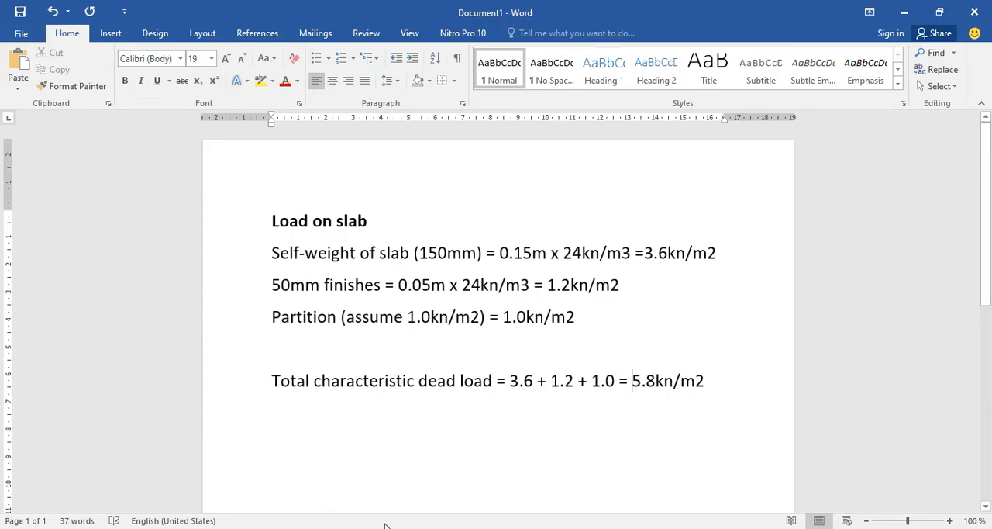
Switch to ProtaStructure, change the slab's load type to Enter Value, and set its dead load to 2.2 kN/m2.
key(alt+Tab)
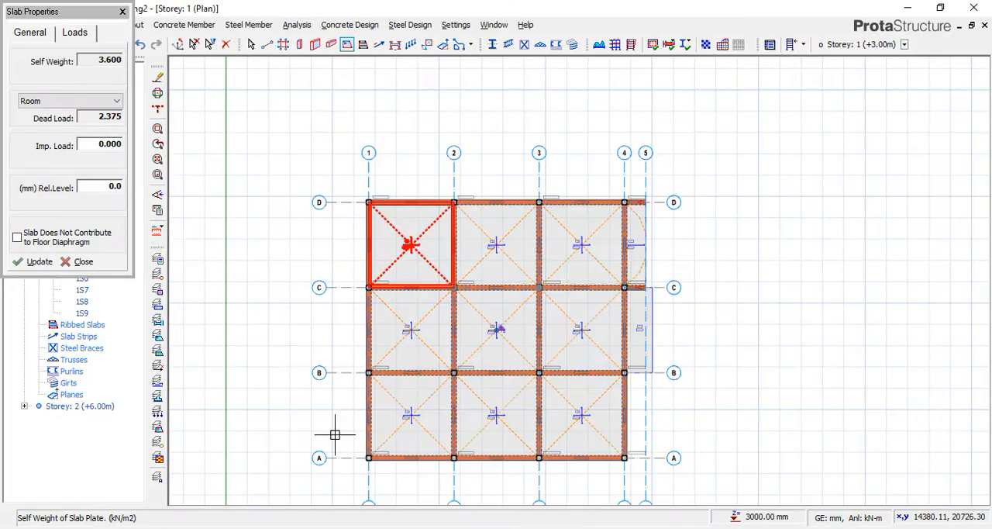
click(114, 101)
click(47, 112)
double_click(90, 117)
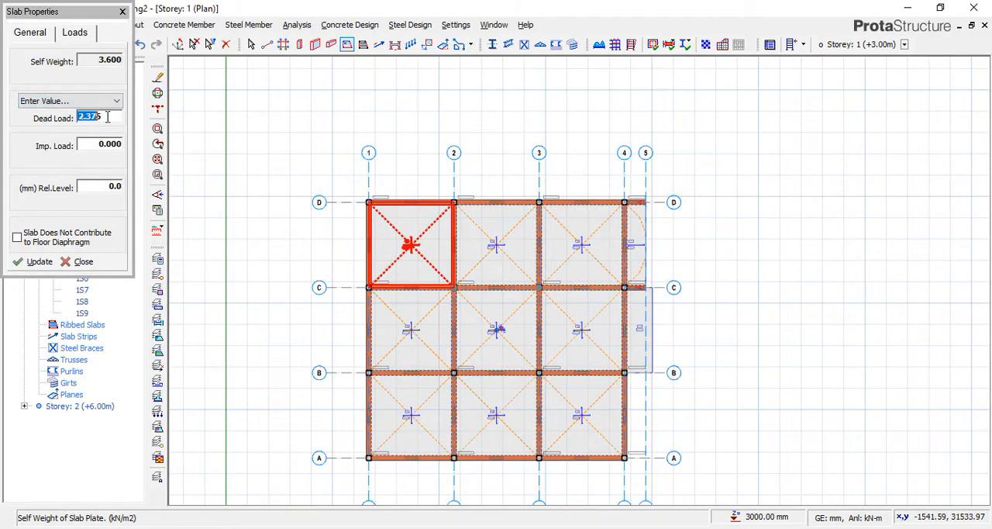
text(2.2)
Consult the standard imposed loads by occupancy and set the slab's imposed load to 1.5 kN/m2.
double_click(100, 145)
click(115, 101)
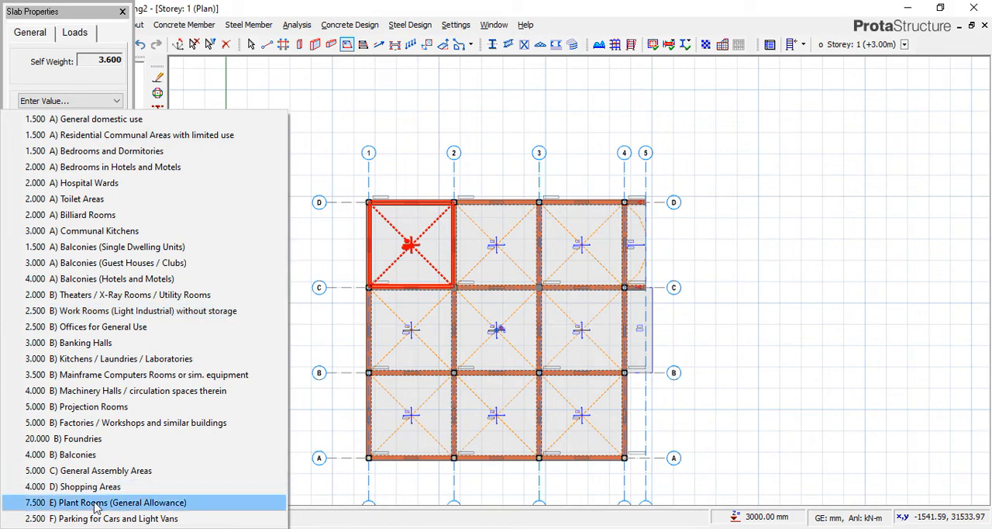
click(101, 96)
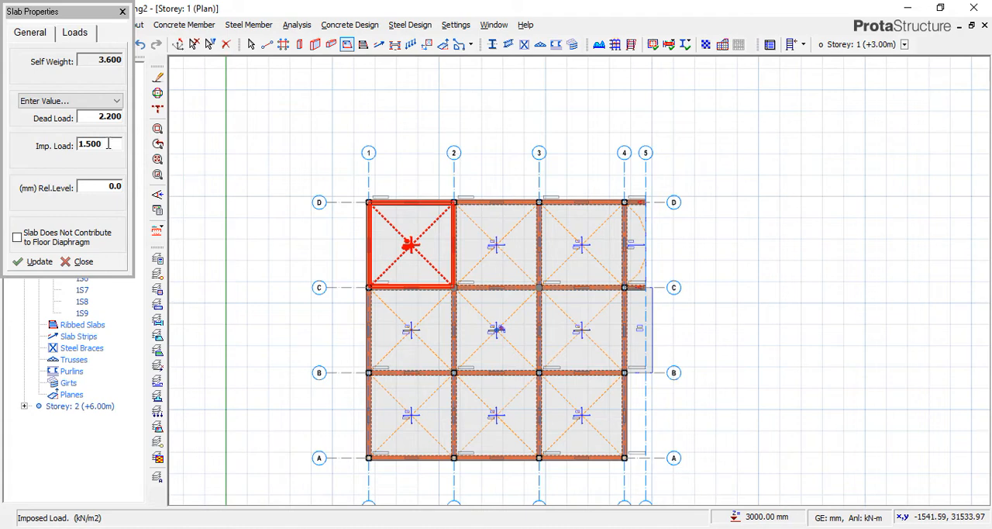
Examine the standard imposed loads by occupancy alongside the slab's dead and imposed loads, closing the list without choosing an entry.
drag(108, 144, 29, 137)
drag(118, 144, 29, 146)
click(99, 101)
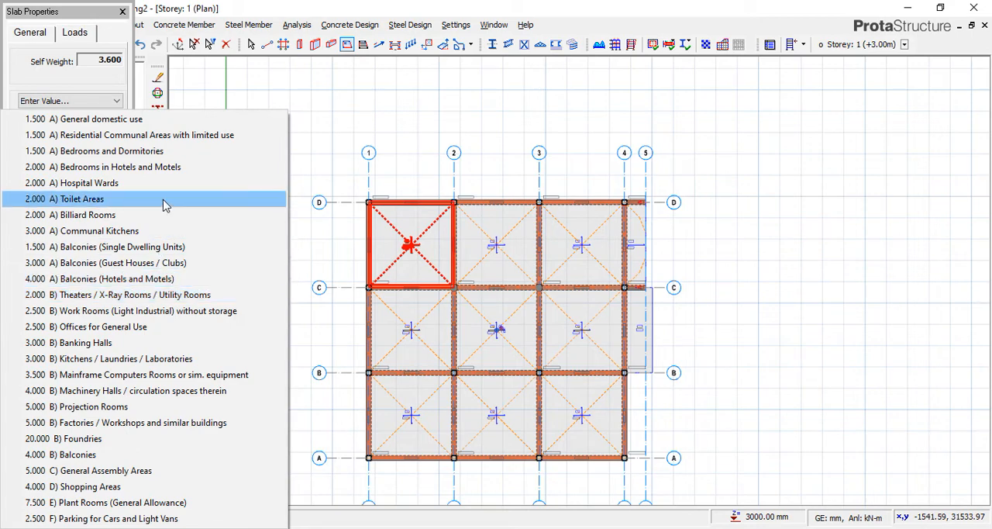
click(92, 85)
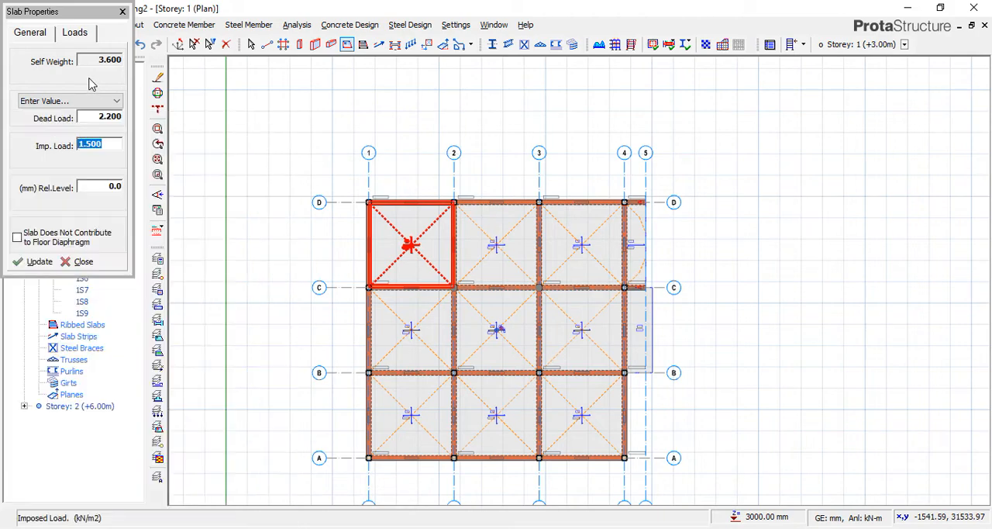
right_click(95, 148)
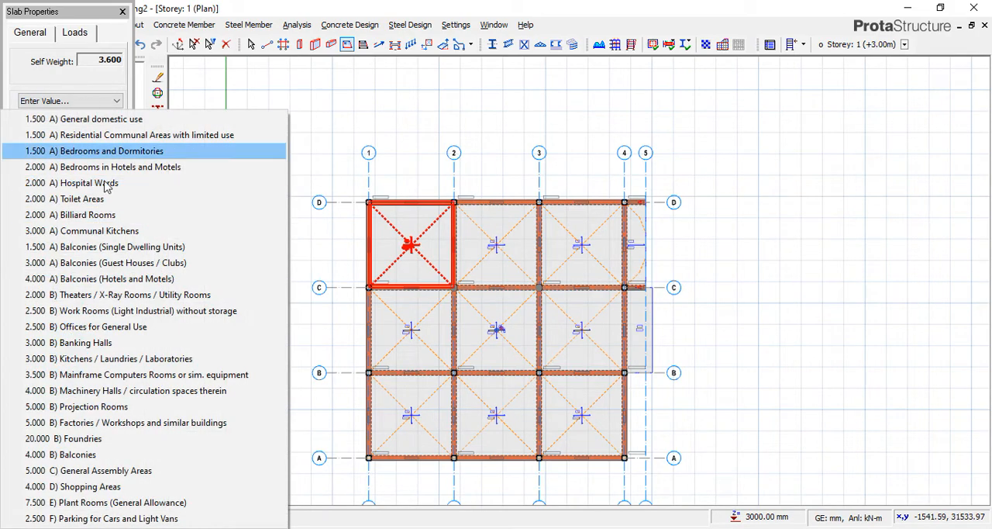
click(86, 73)
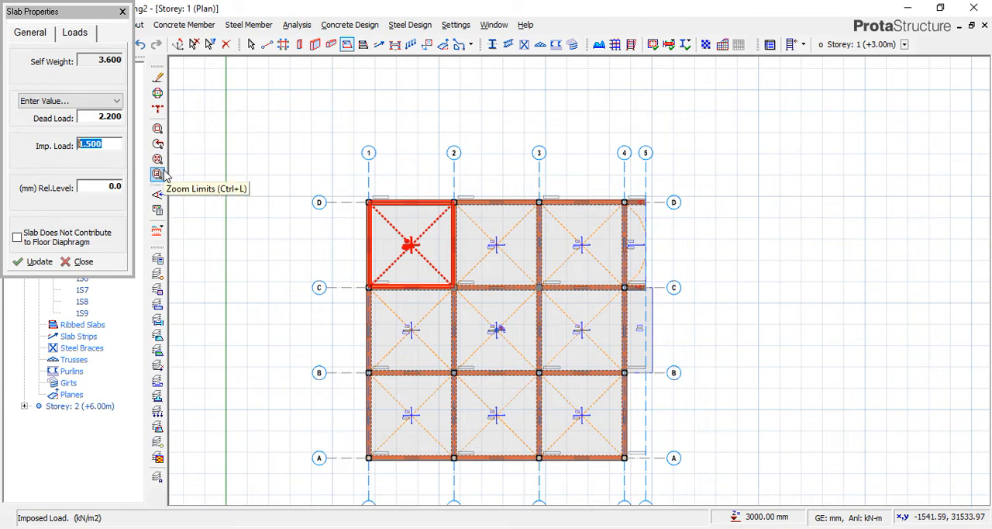
double_click(101, 116)
click(99, 146)
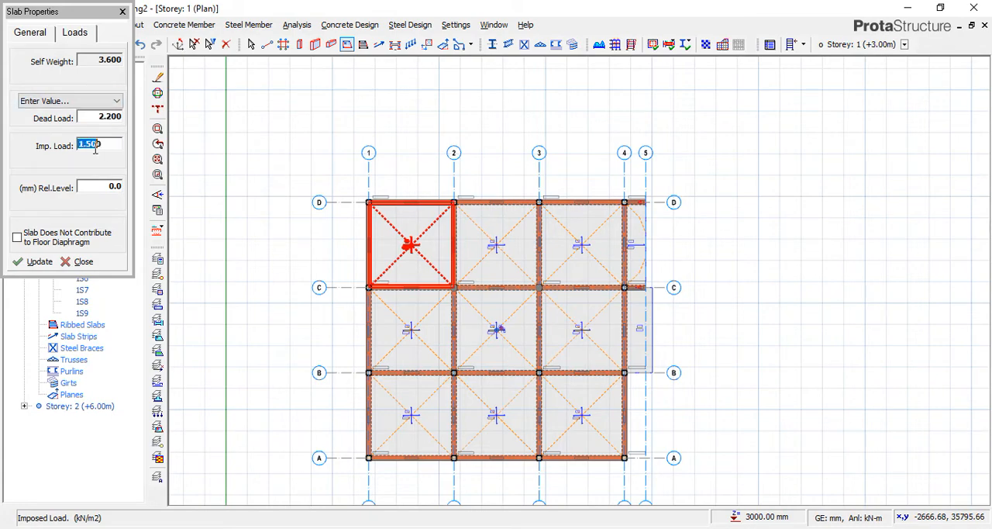
right_click(95, 146)
click(96, 86)
right_click(96, 145)
click(98, 84)
Switch to Word and add the line "230 x 3 = 690" below the total characteristic dead load, leaving a blank line between.
key(alt+Tab)
scroll(492, 347, down, 3)
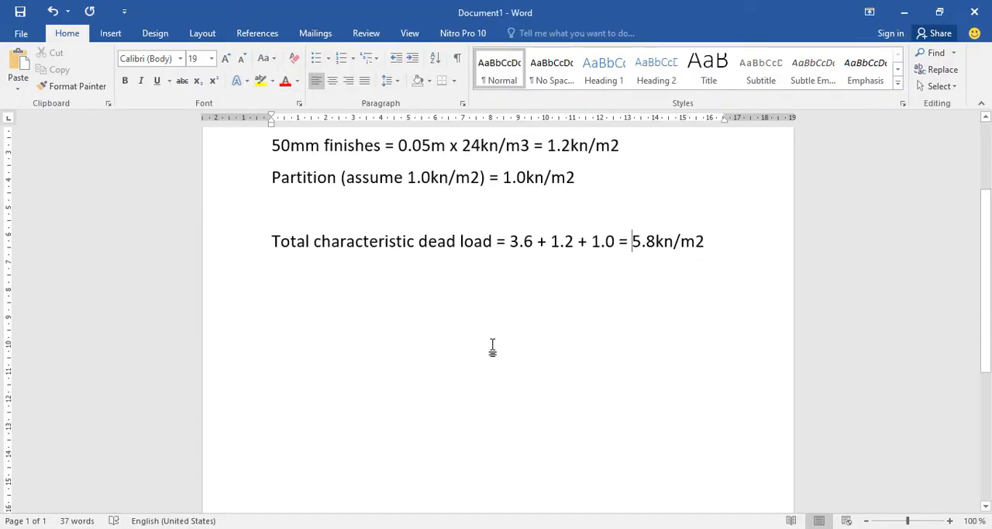
click(729, 245)
scroll(719, 263, down, 5)
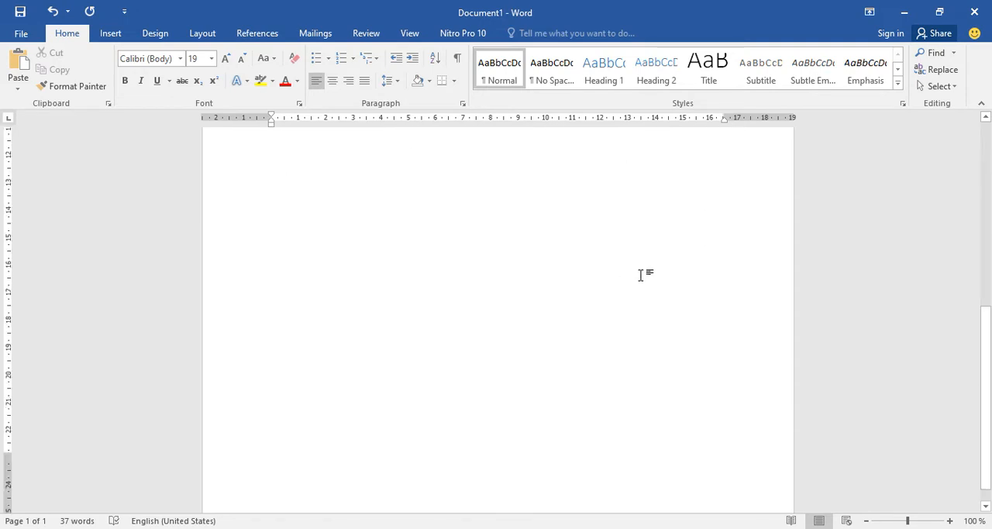
key(Return)
key(Return)
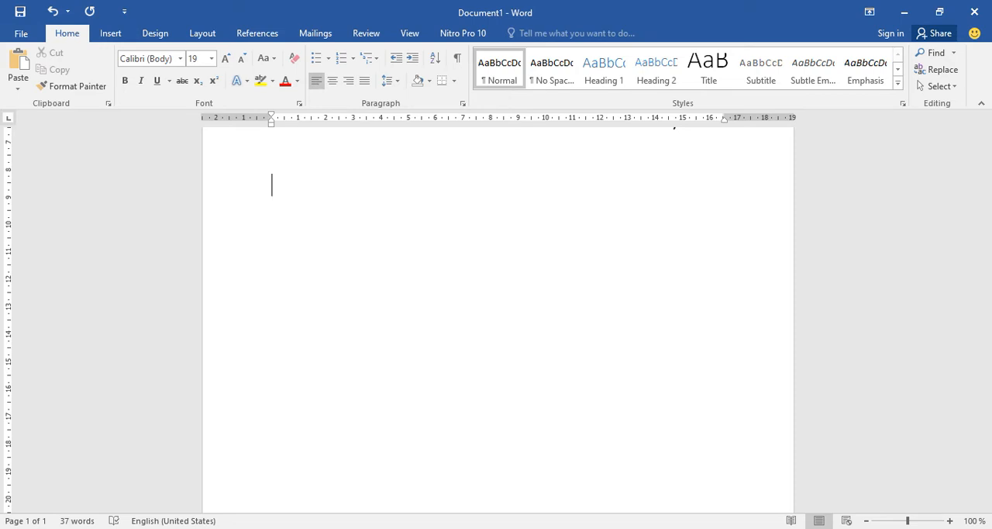
text(230)
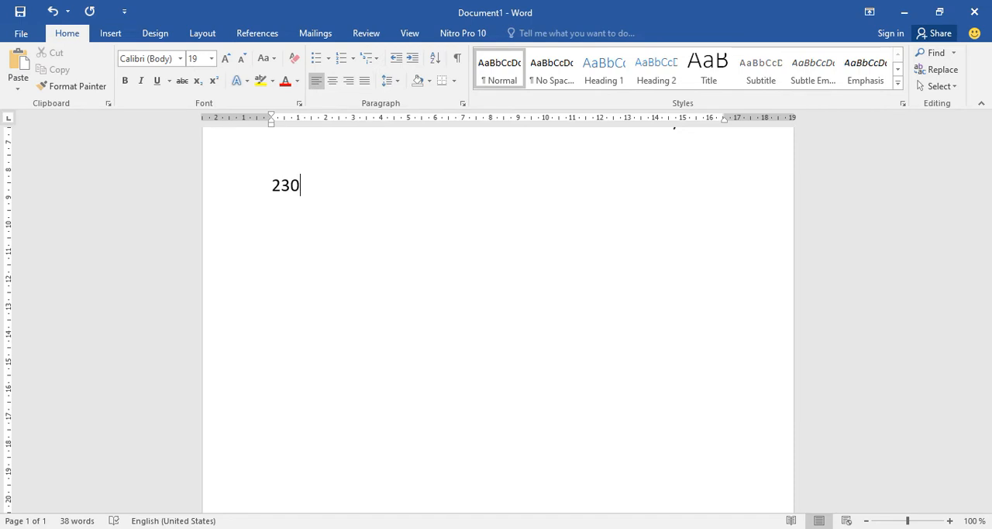
text(x 3)
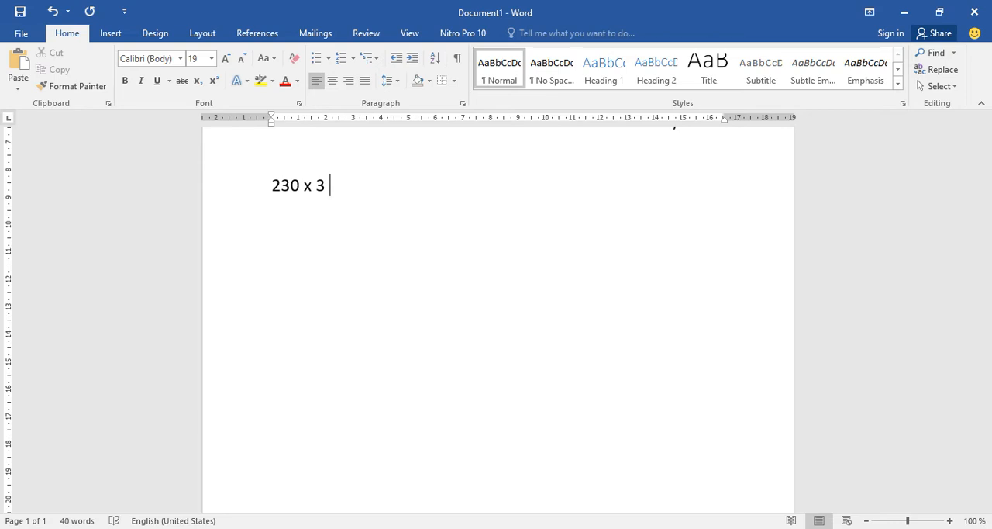
text( = 690)
Add the line "230 x 2 = 460mm" underneath and append the unit mm to the 690 result.
key(Return)
text(230)
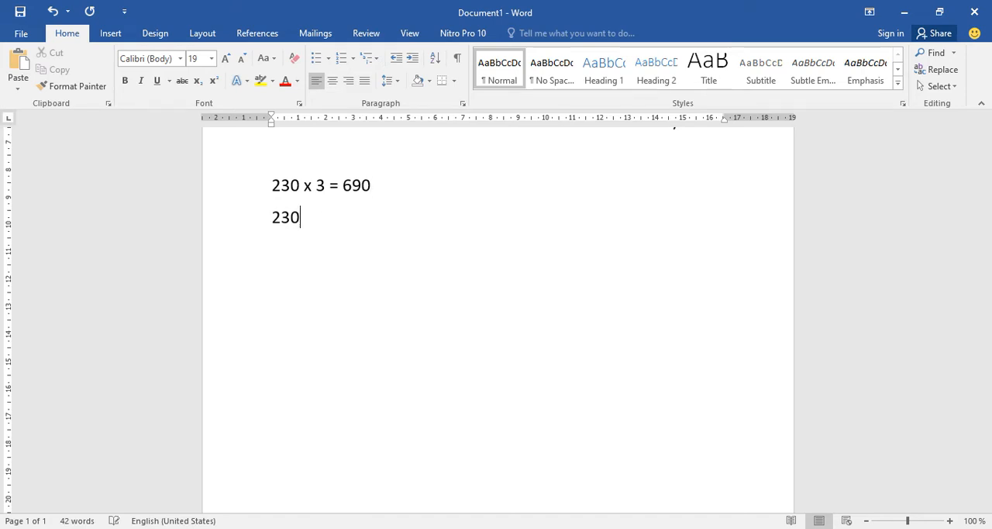
text( x 2 =)
text(460mm)
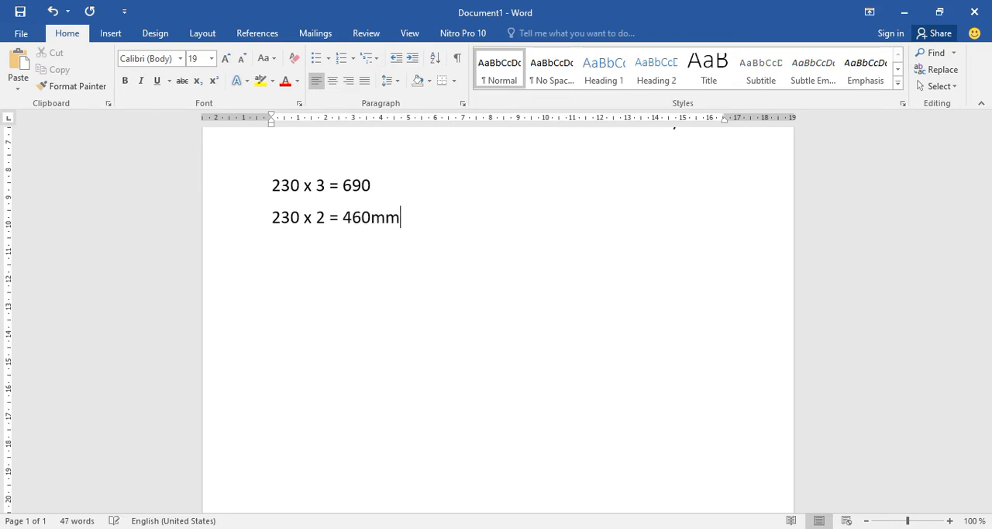
click(383, 184)
text(mm)
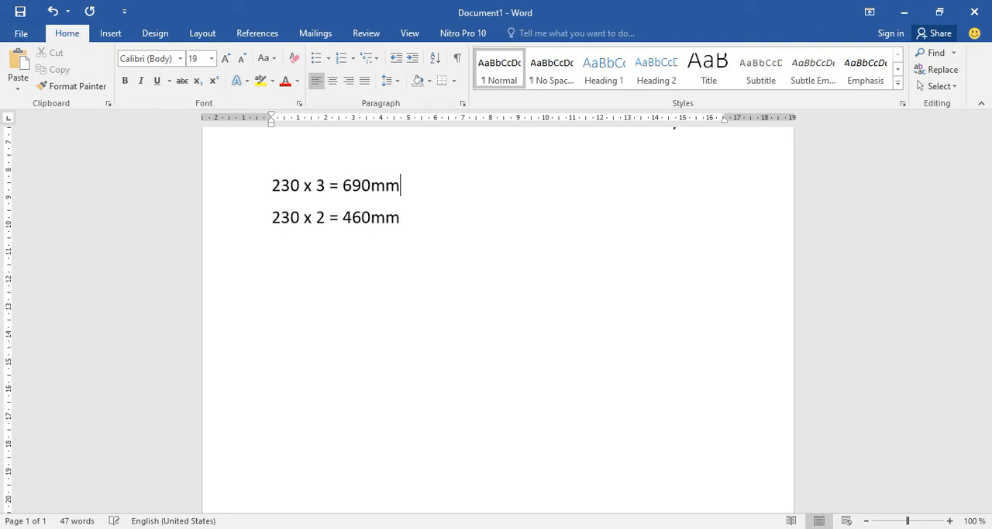
Insert the heading "Width of the strip foundation" on the empty line above the two width calculations.
click(273, 163)
text(w)
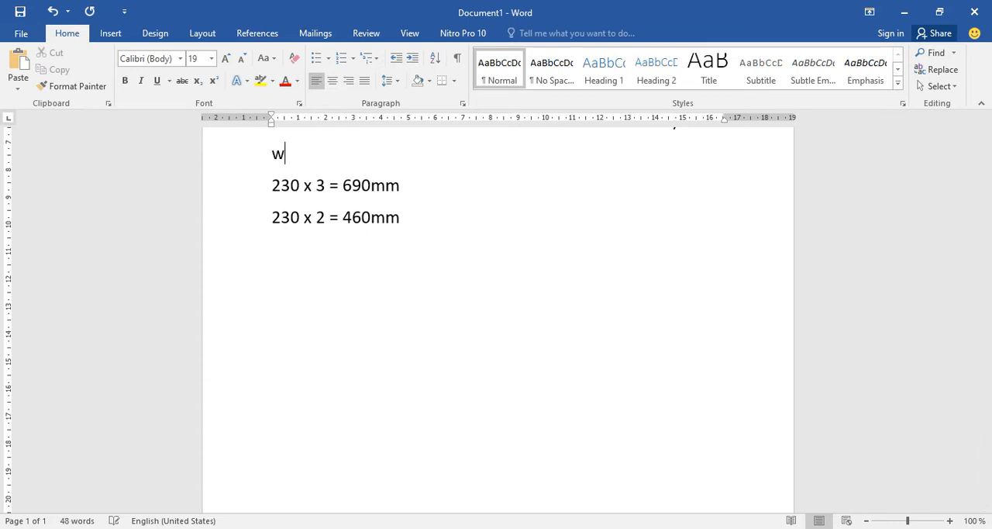
text(idth o)
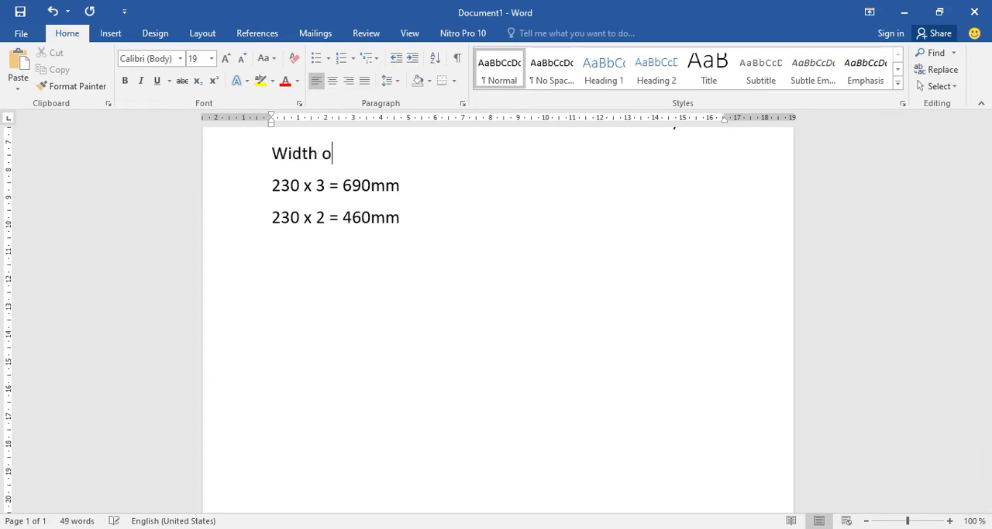
text(f the strip )
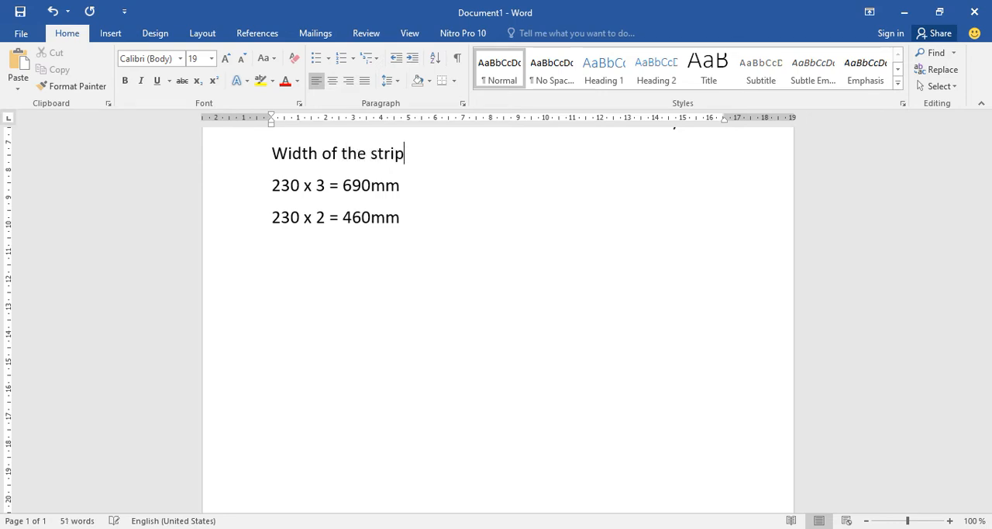
text(fou)
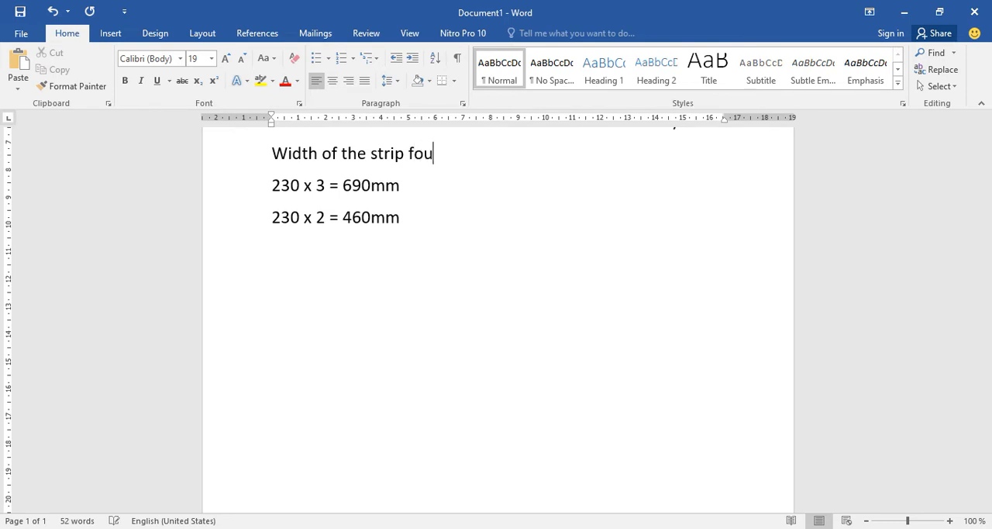
text(ndation)
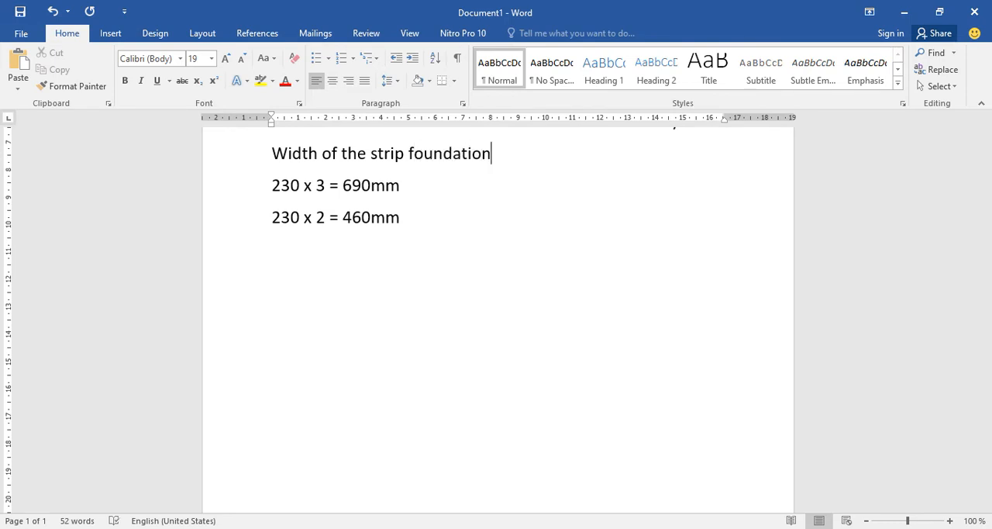
Add the heading "Depth of the strip foundation" on a new line below the 460mm calculation.
click(409, 224)
key(Return)
text(deo)
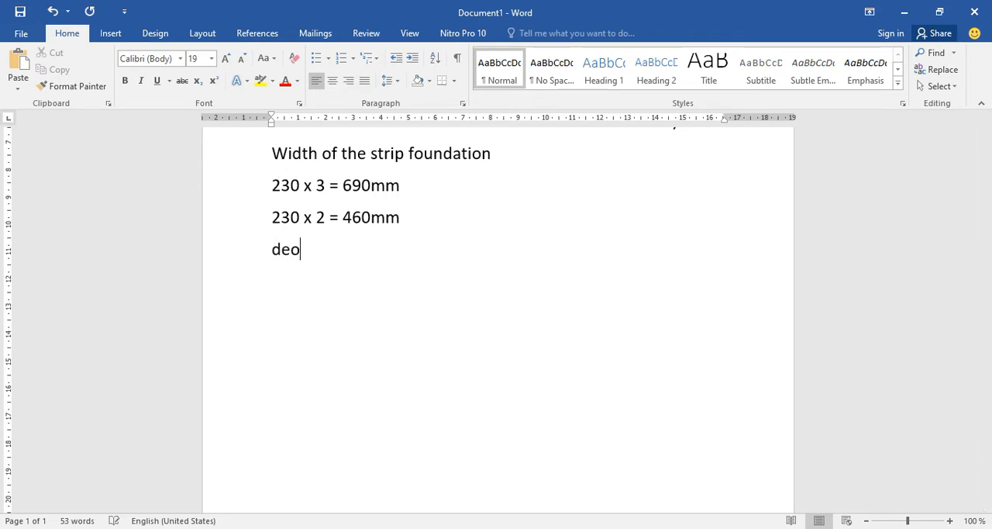
key(BackSpace)
text(pth of)
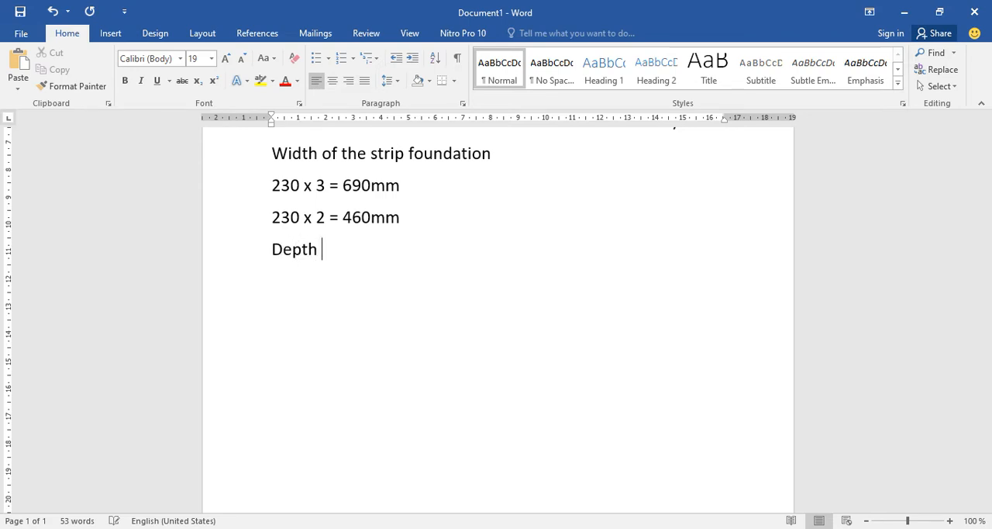
text( the str)
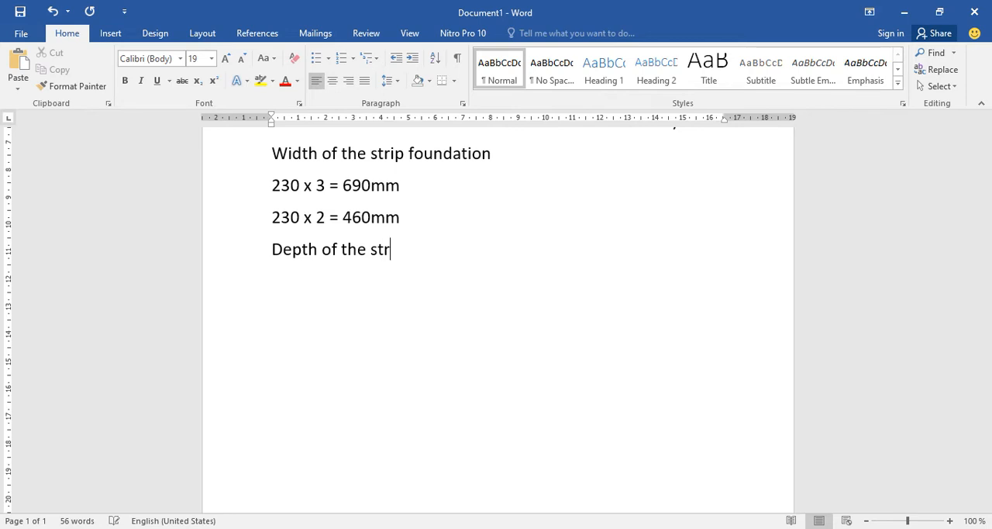
text(ip foundation)
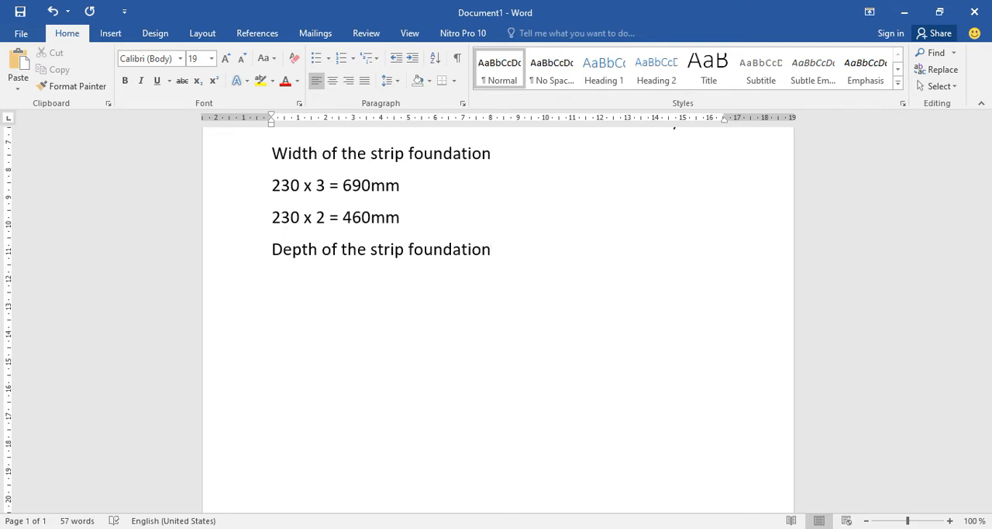
Enter the strip foundation depth of 230mm on a new line below its heading.
key(Return)
text(230mm)
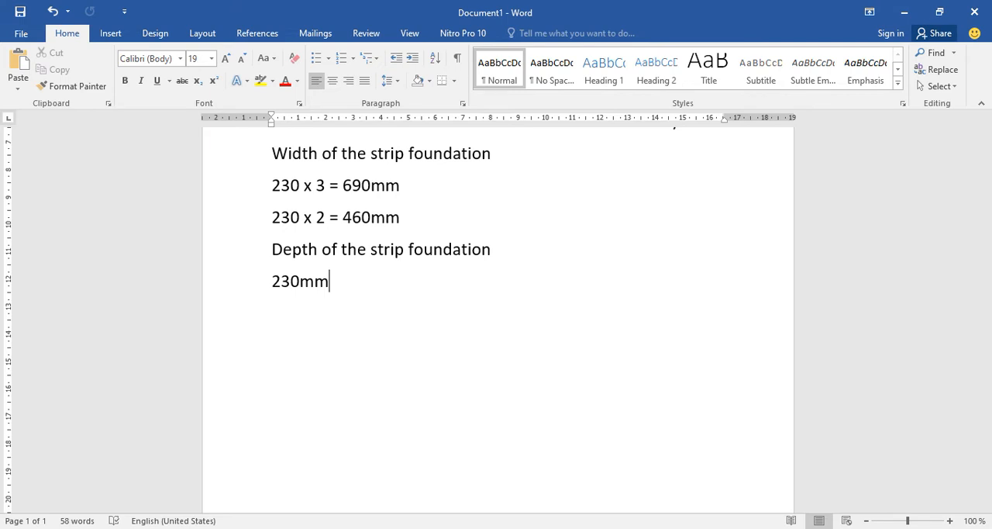
Extend the depth heading with an equals sign and the partial wording "is the th".
click(515, 257)
text(= th the th)
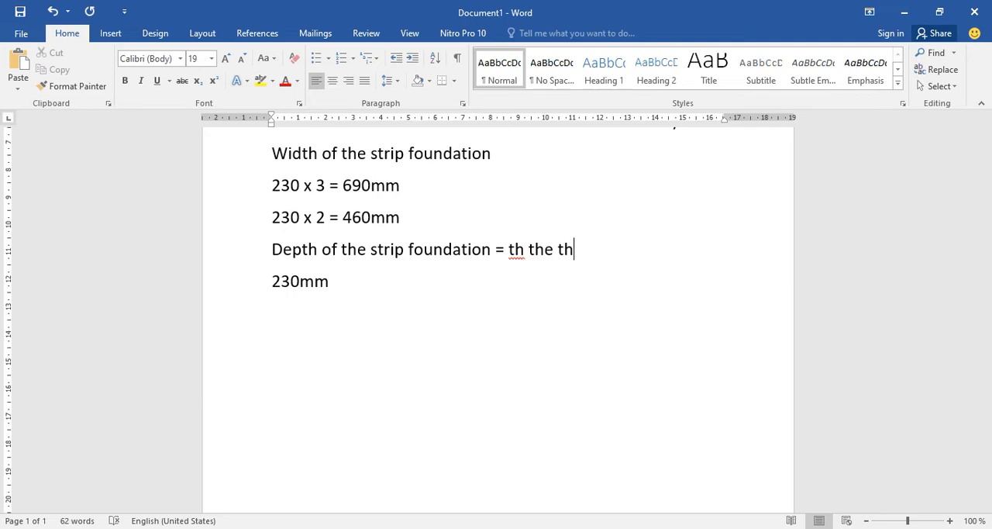
key(Left)
key(Left)
key(Left)
key(Left)
key(Left)
key(Left)
key(Left)
key(BackSpace)
key(BackSpace)
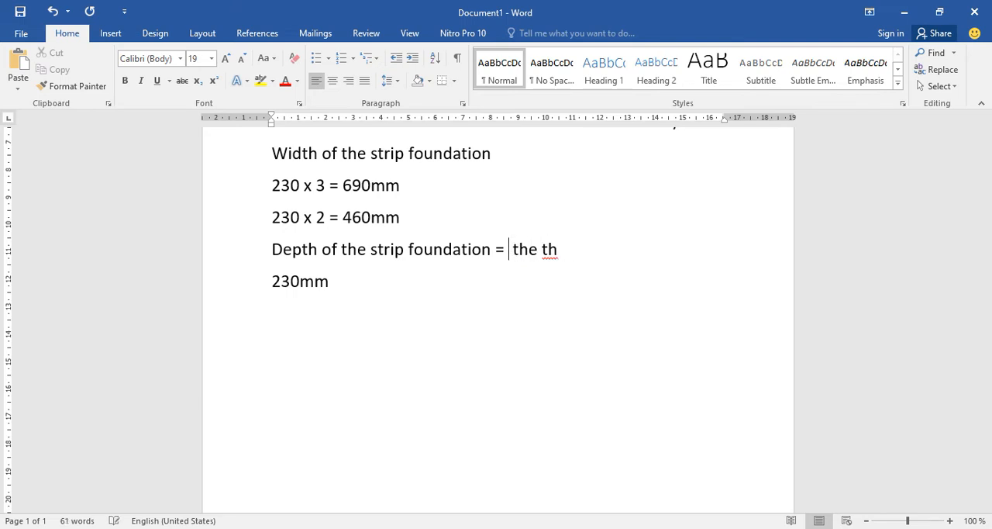
text(is)
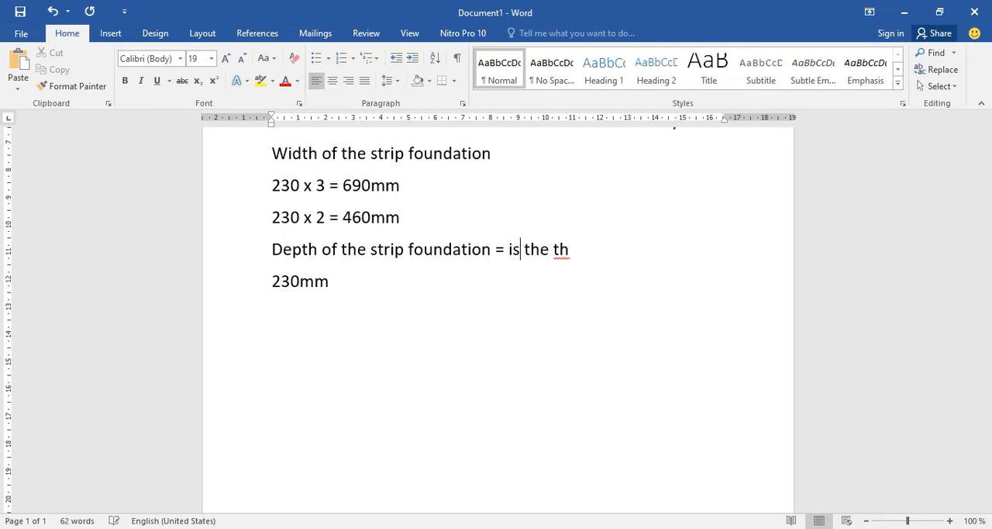
Replace the wording after the equals sign in the depth heading with "to the thickness of the blockwall".
click(550, 249)
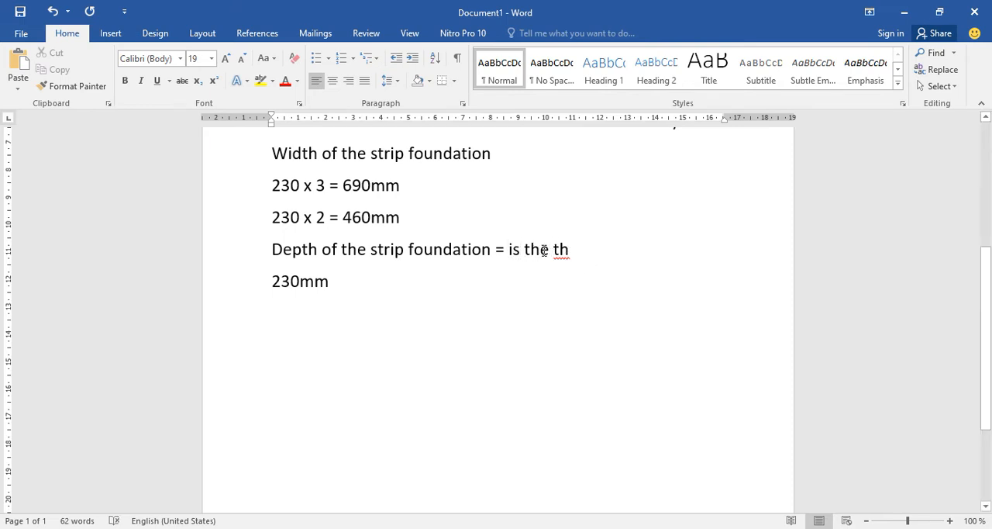
key(BackSpace)
key(BackSpace)
key(BackSpace)
key(BackSpace)
key(BackSpace)
key(BackSpace)
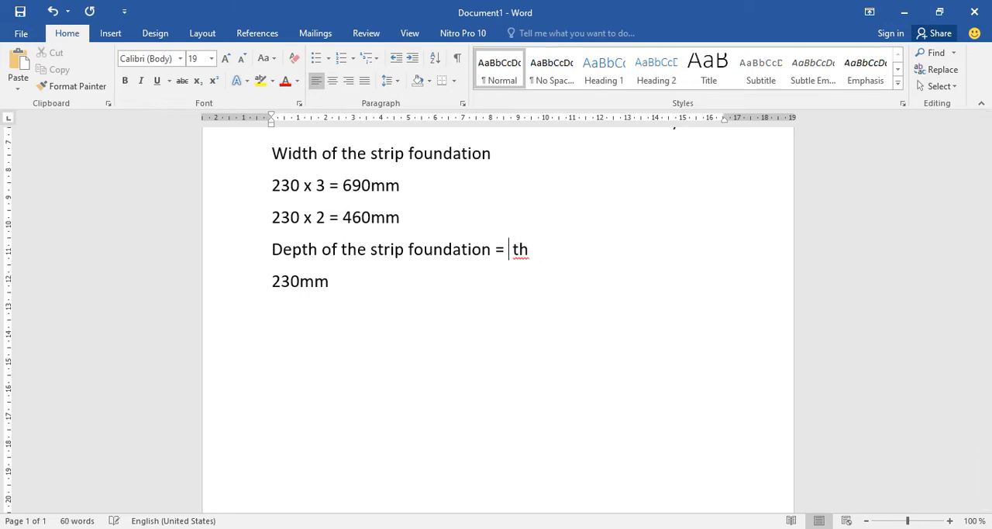
text(to)
text(e thicj)
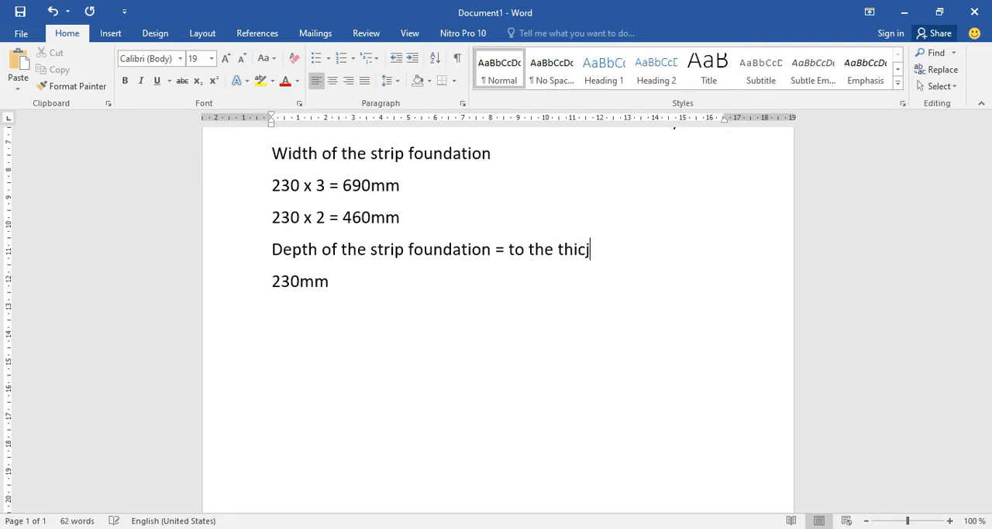
key(BackSpace)
text(kness of the )
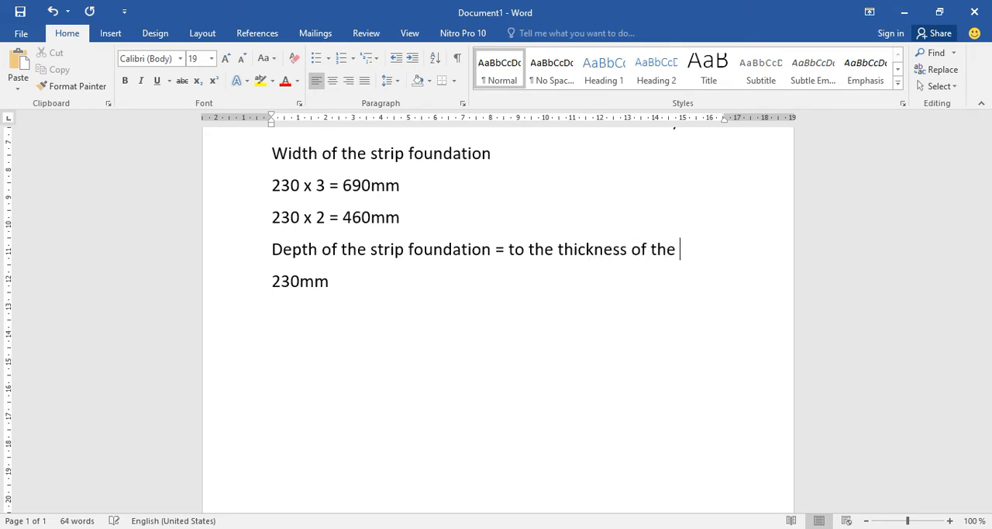
text(blockwall)
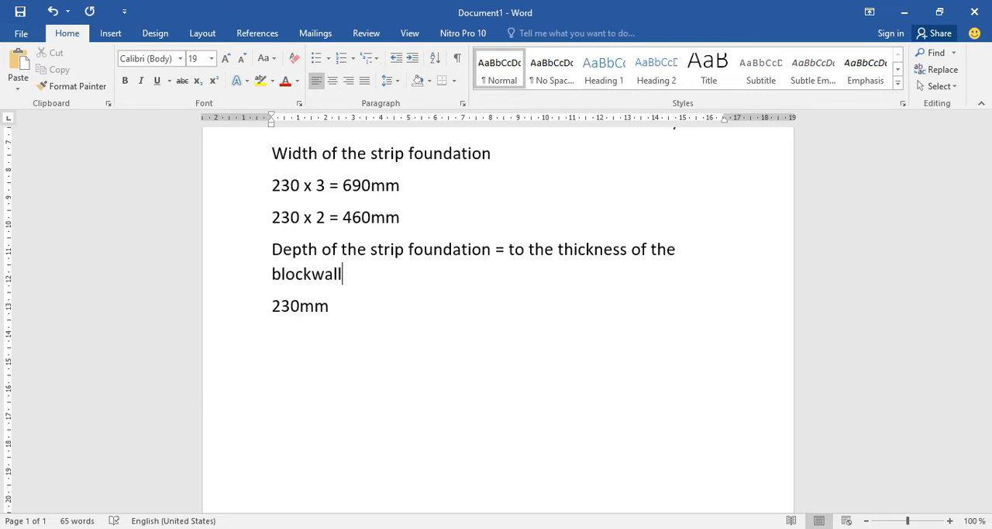
Correct "blockwall" to "block wall" in the depth heading using the suggested spelling.
click(368, 304)
right_click(315, 274)
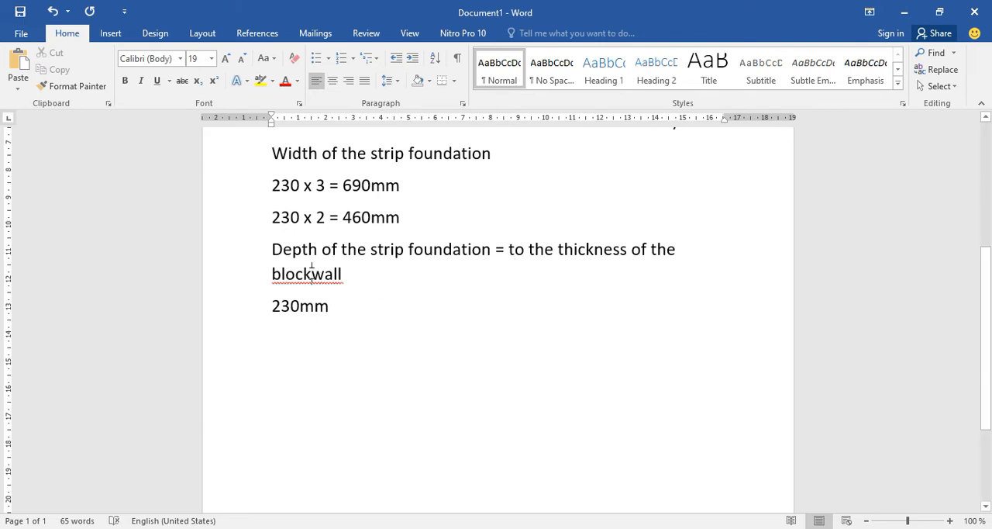
click(250, 301)
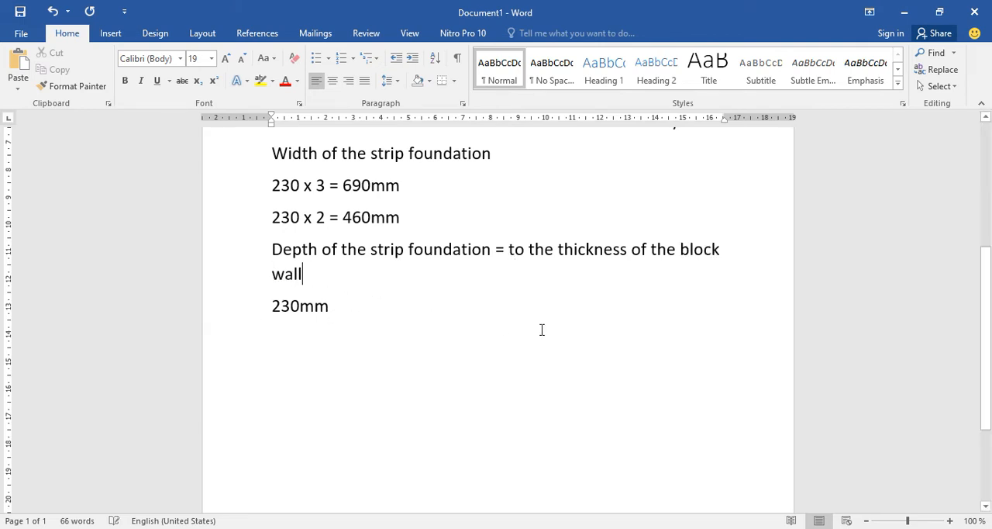
click(338, 310)
drag(494, 249, 379, 256)
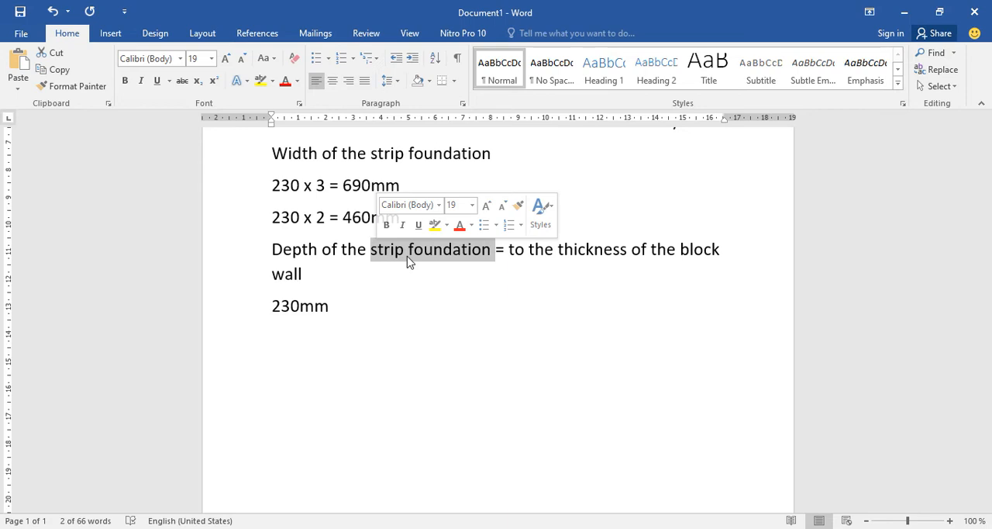
Add the line "Thickness pad foundation" below the 230mm strip foundation depth.
click(368, 311)
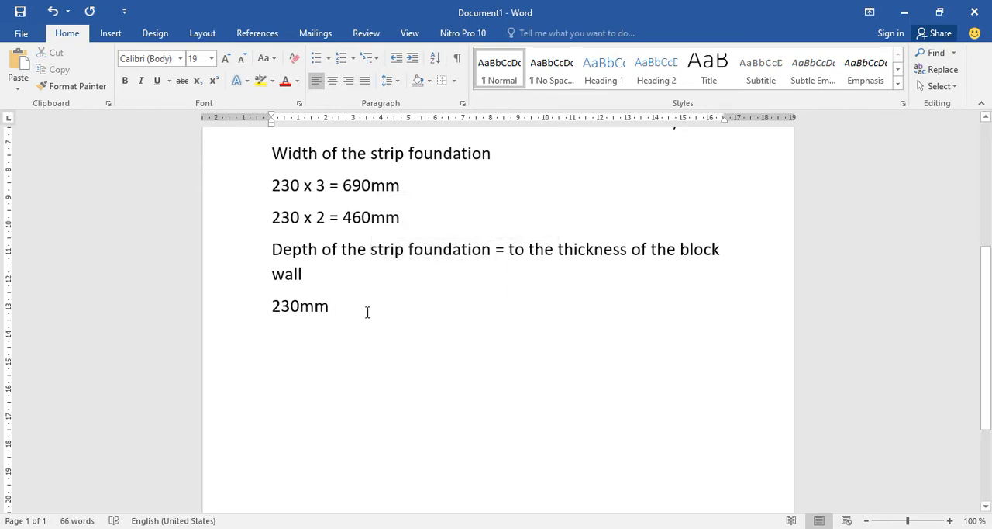
key(Return)
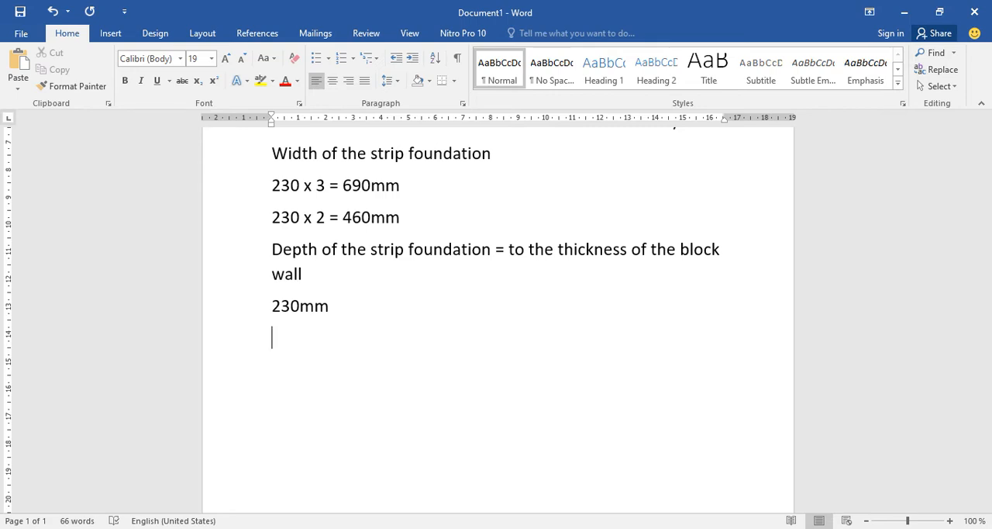
text(thick)
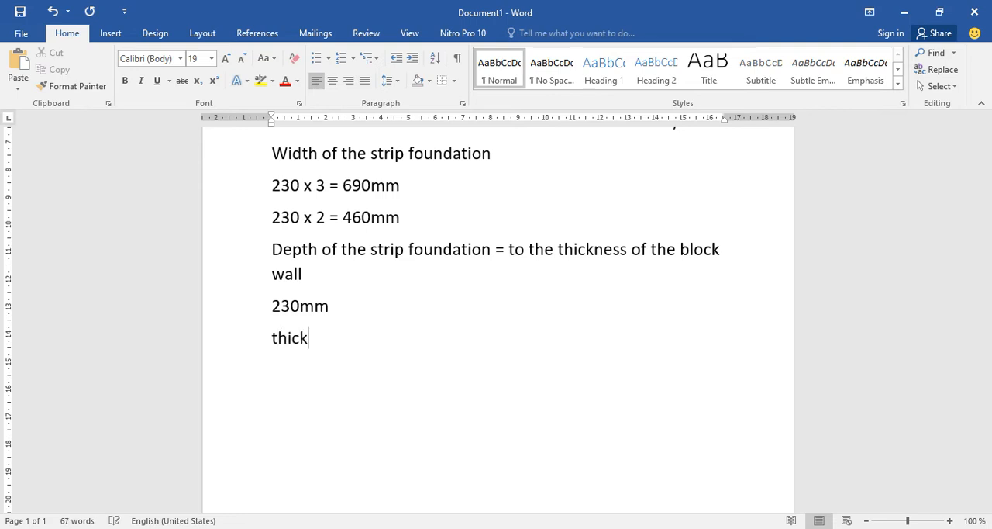
text(ness pad)
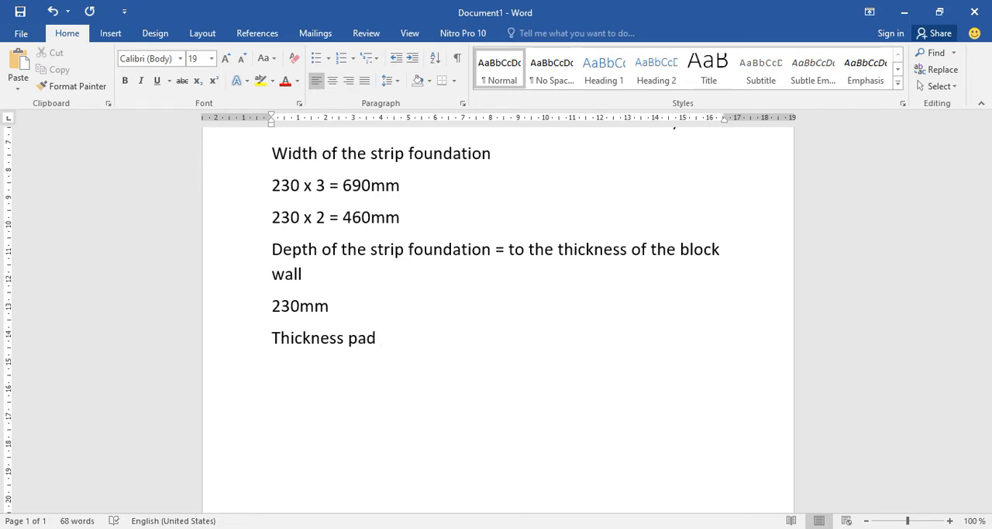
text( founda)
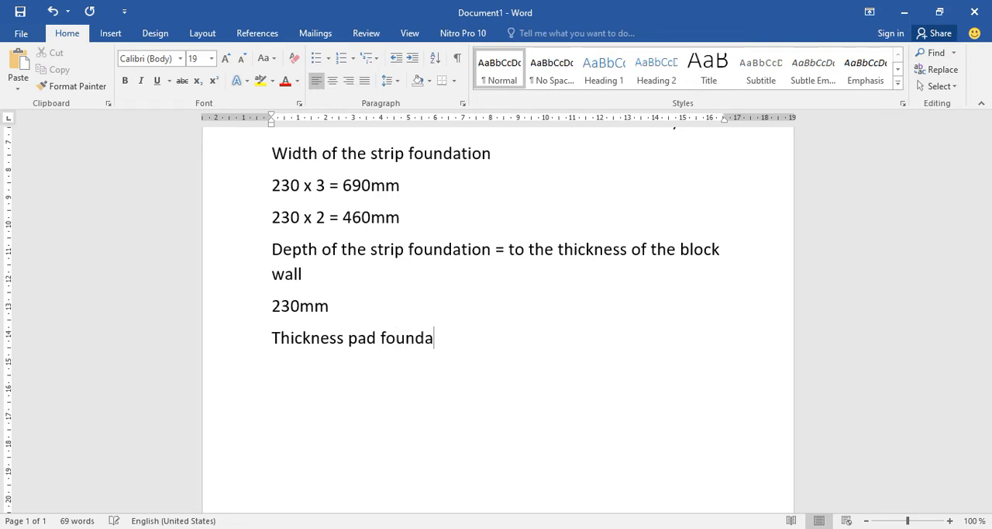
text(tion)
Insert the word "Minimum" at the start of the pad foundation thickness line.
click(273, 338)
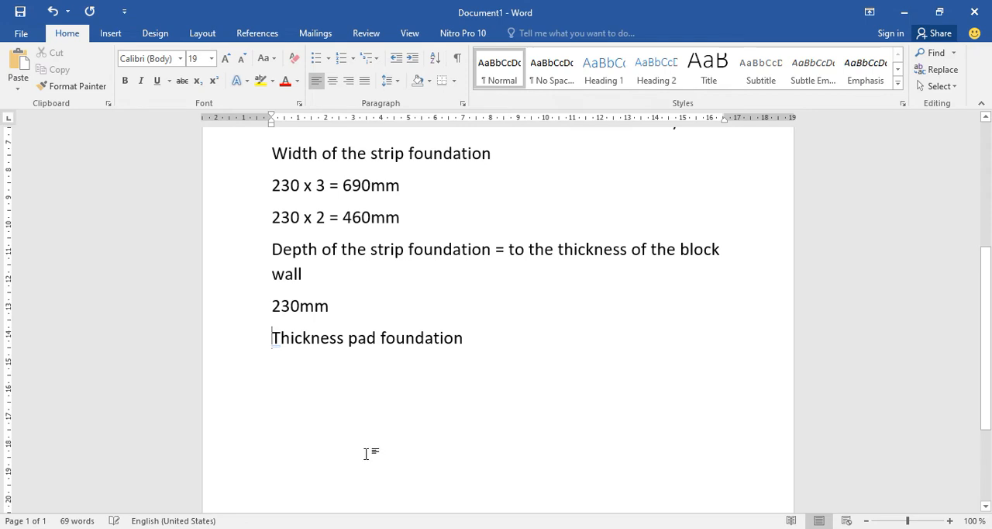
text(minimu)
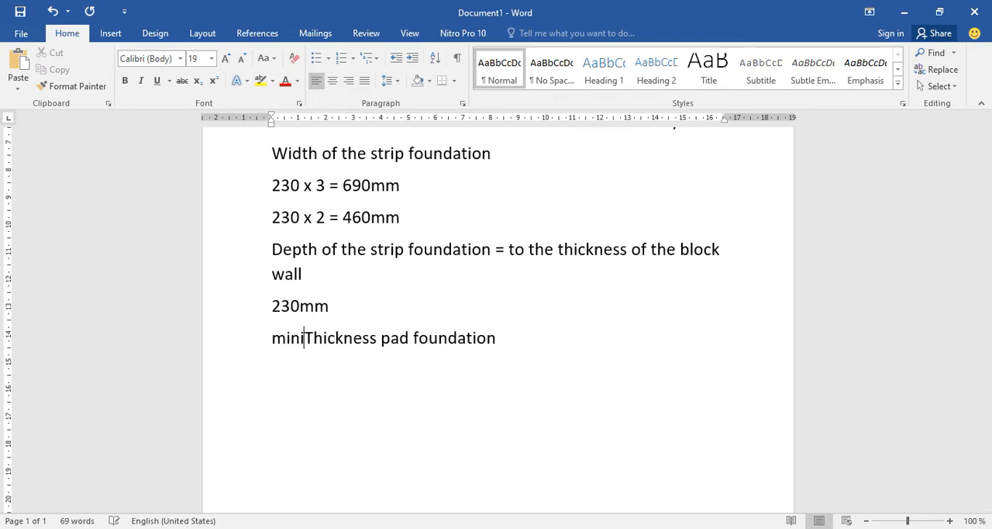
text(m)
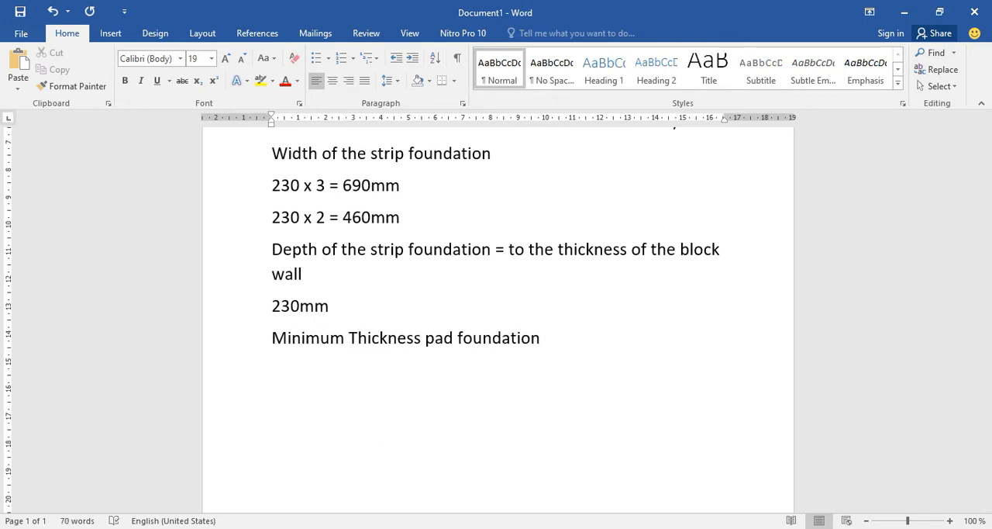
Complete the last line to read "Minimum Thickness of pad foundation =350mm".
click(422, 341)
text(of)
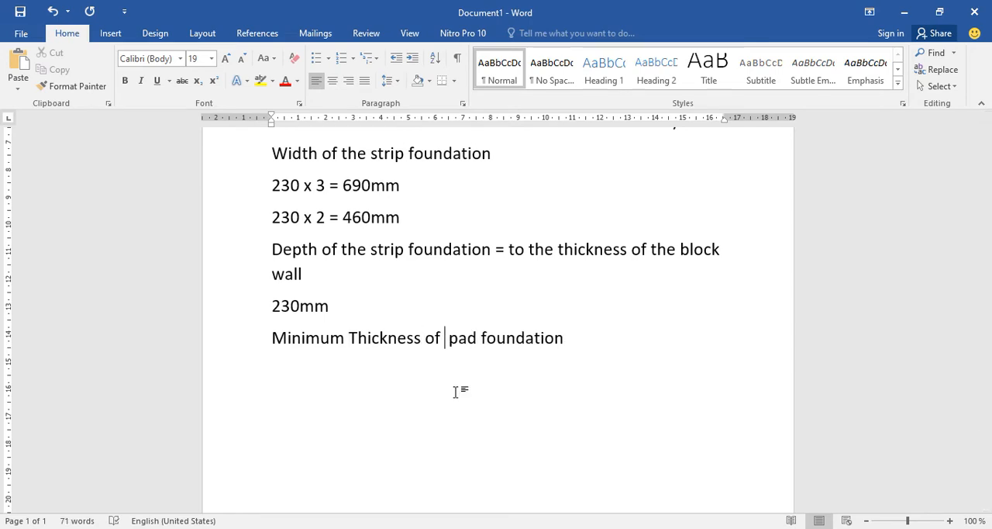
click(603, 337)
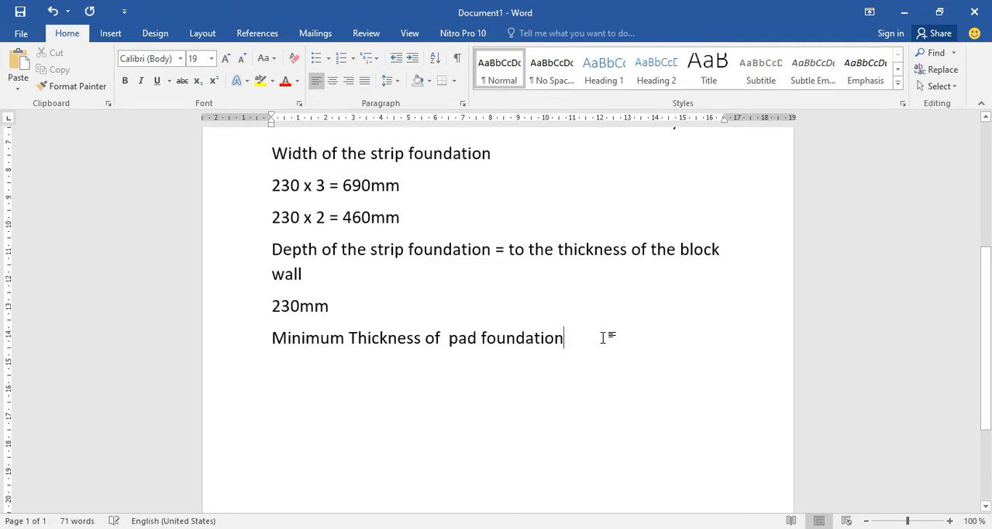
text(=)
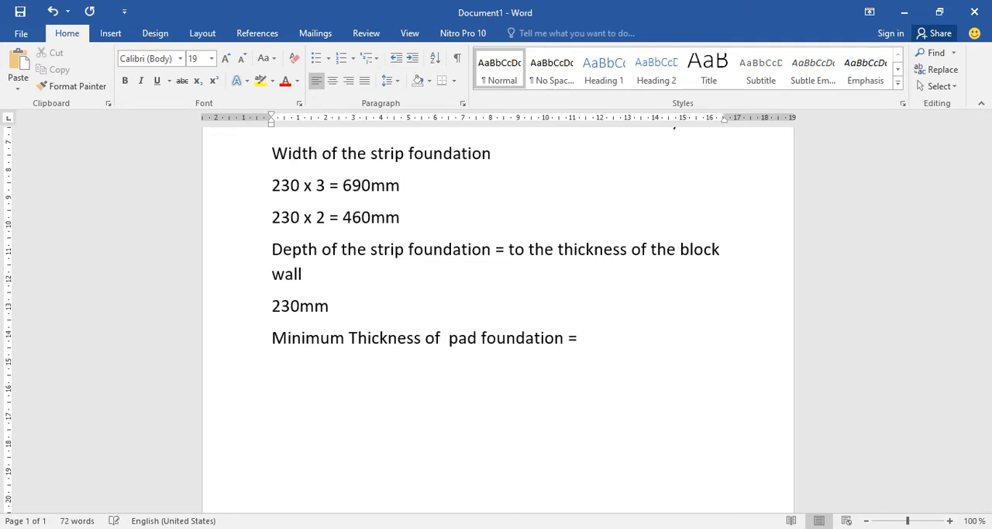
text(350mm)
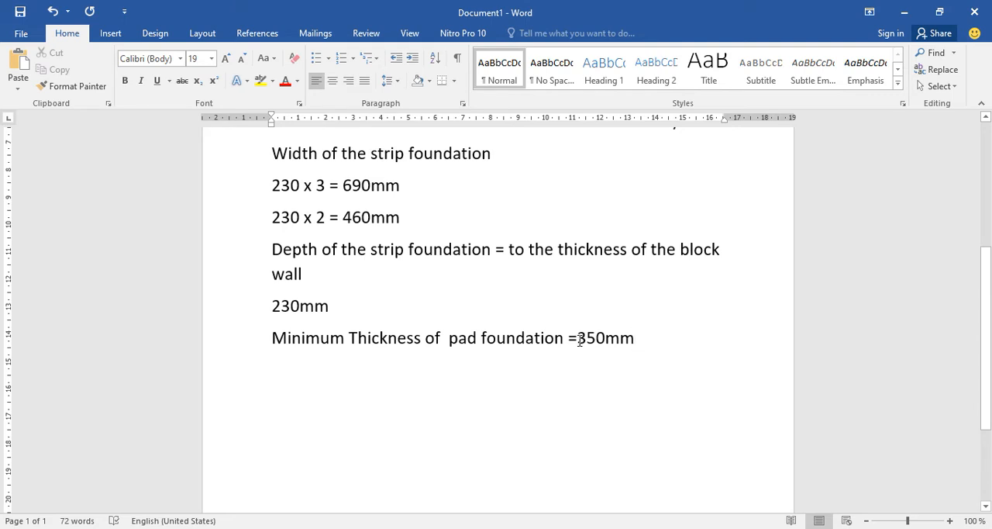
Correct the extra space between "of" and "pad" in the pad foundation line using the grammar suggestion.
click(580, 340)
drag(374, 250, 448, 252)
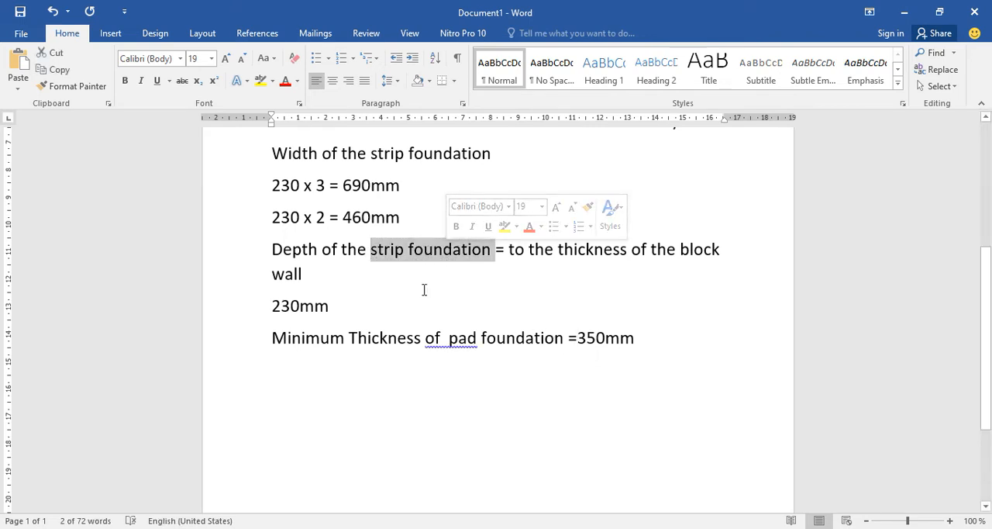
click(445, 339)
right_click(341, 351)
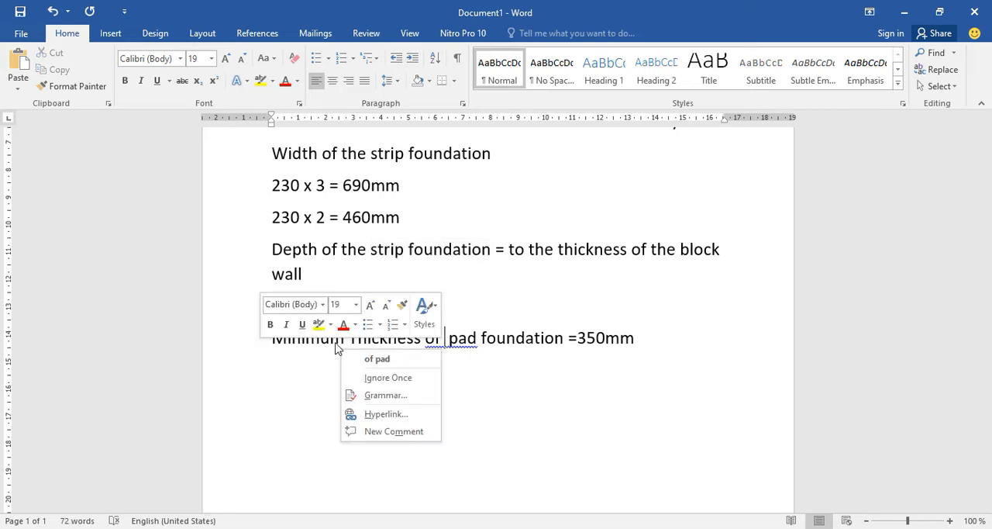
click(377, 359)
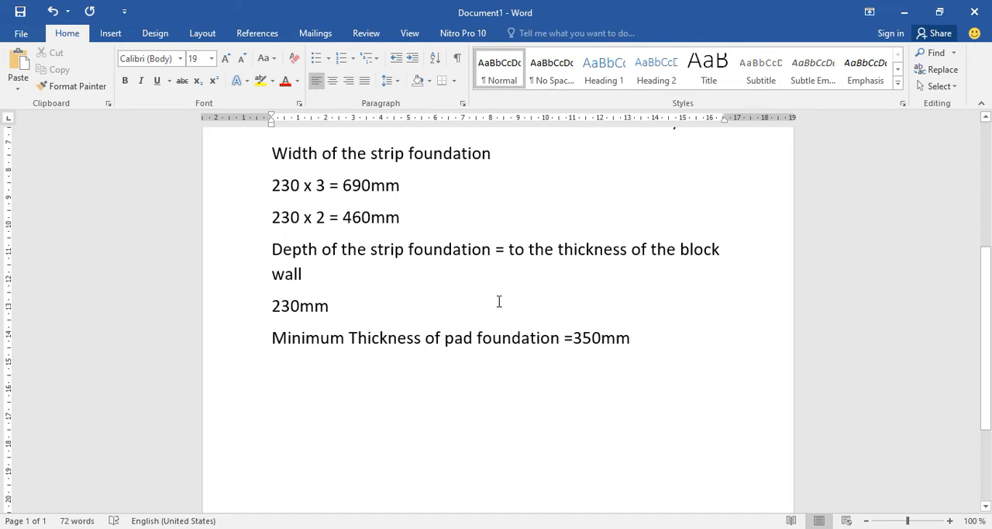
drag(269, 310, 300, 313)
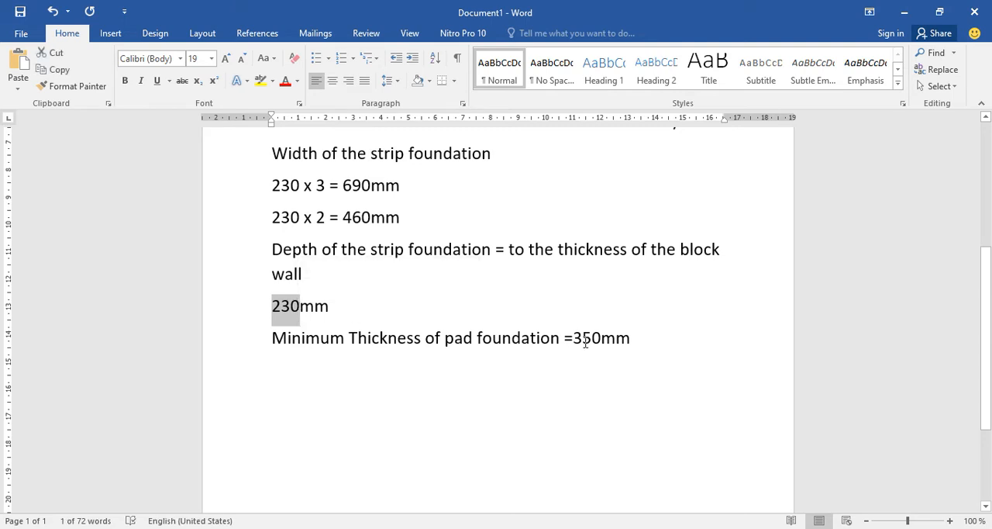
drag(573, 339, 602, 342)
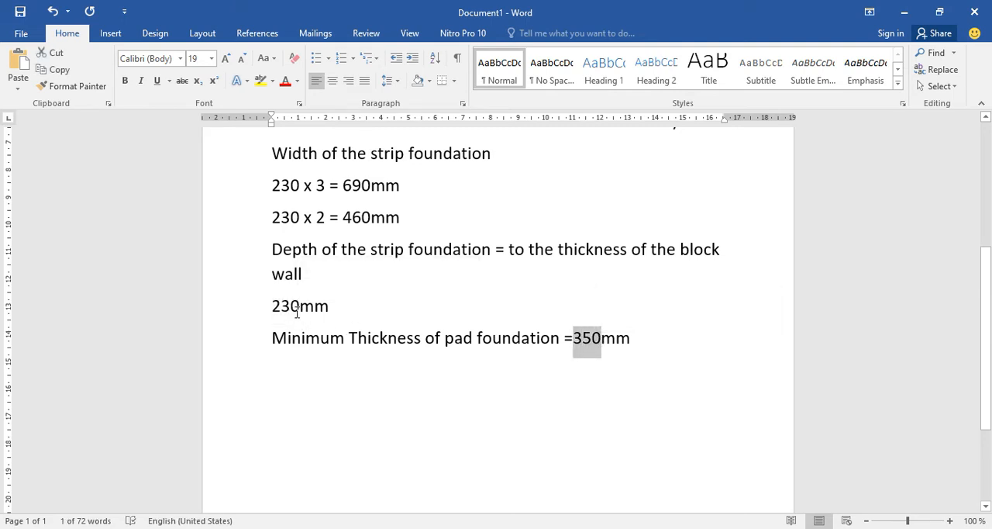
drag(272, 308, 307, 307)
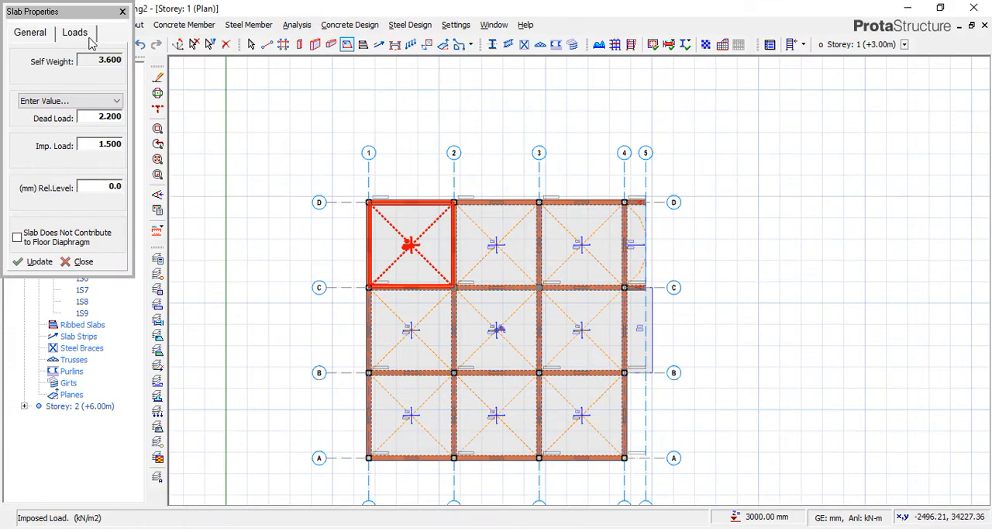
Switch to ProtaStructure, close the slab properties and open the Storey 0 plan.
click(121, 12)
scroll(451, 180, down, 2)
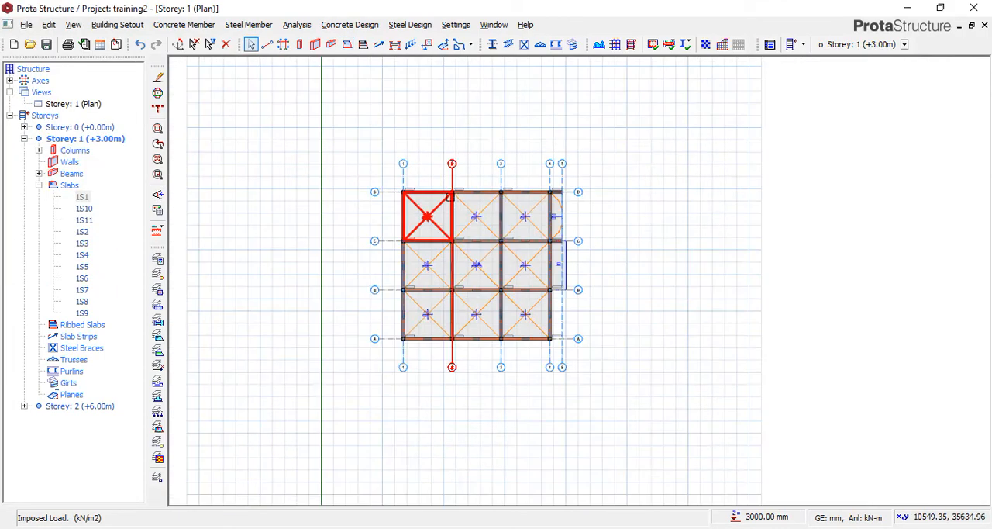
scroll(466, 206, up, 3)
scroll(336, 196, down, 3)
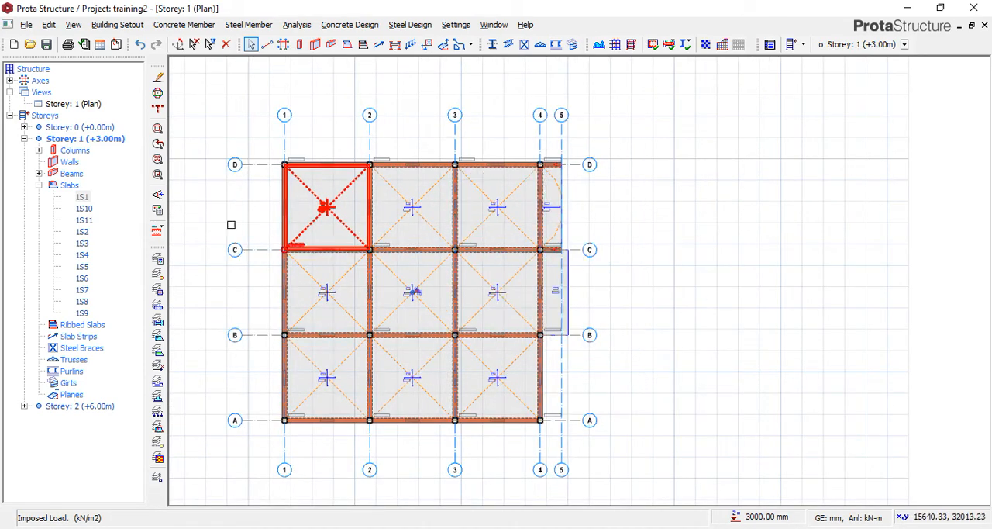
double_click(106, 129)
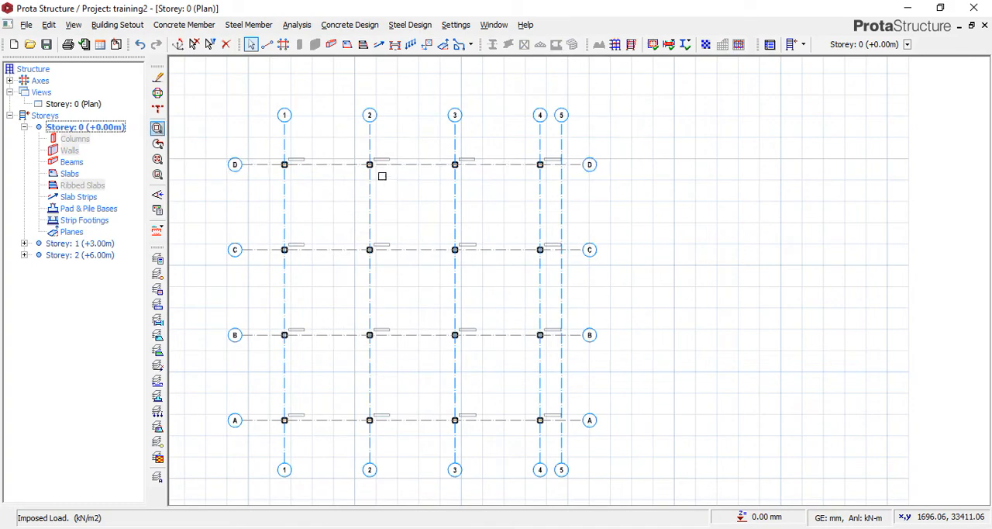
scroll(284, 164, up, 2)
scroll(339, 176, down, 2)
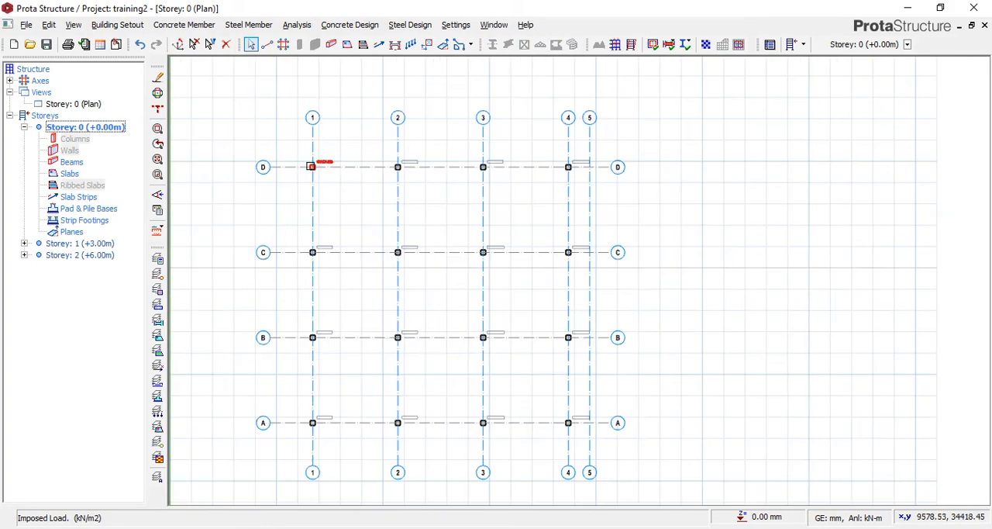
scroll(314, 166, up, 1)
drag(298, 146, 663, 195)
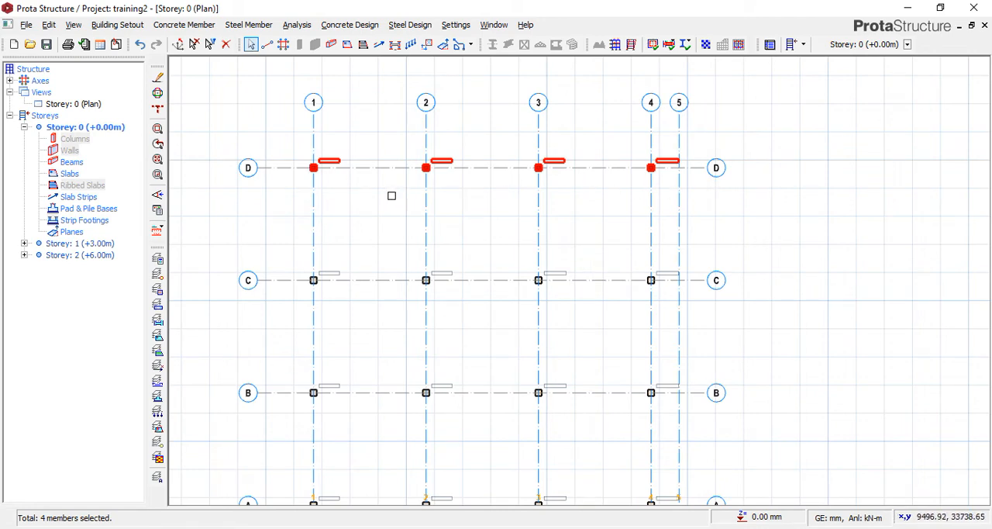
drag(288, 140, 745, 197)
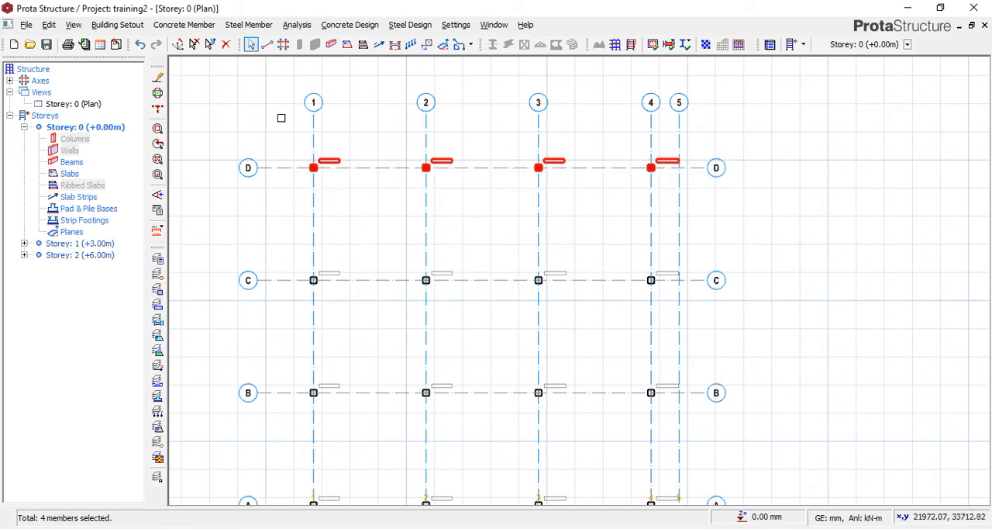
drag(281, 110, 505, 244)
scroll(504, 160, down, 2)
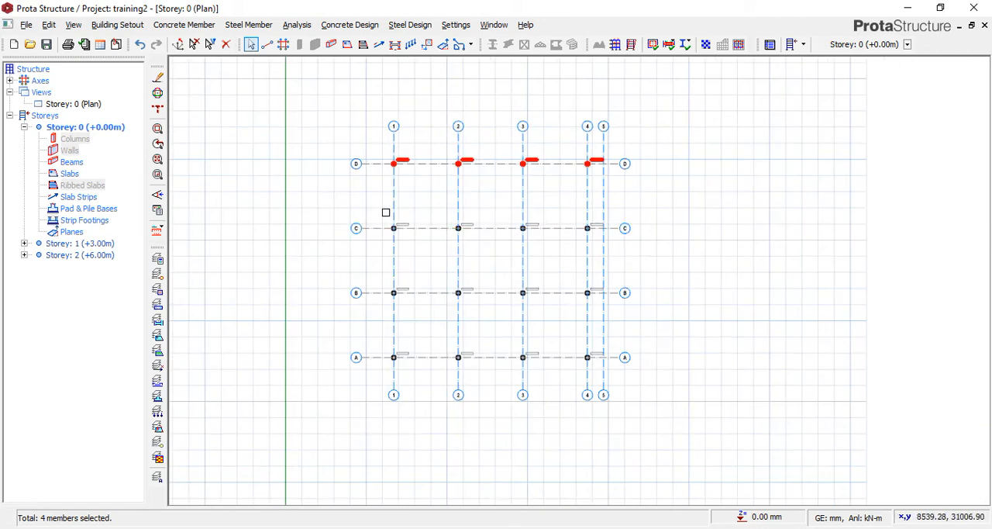
drag(377, 205, 677, 277)
drag(381, 273, 401, 286)
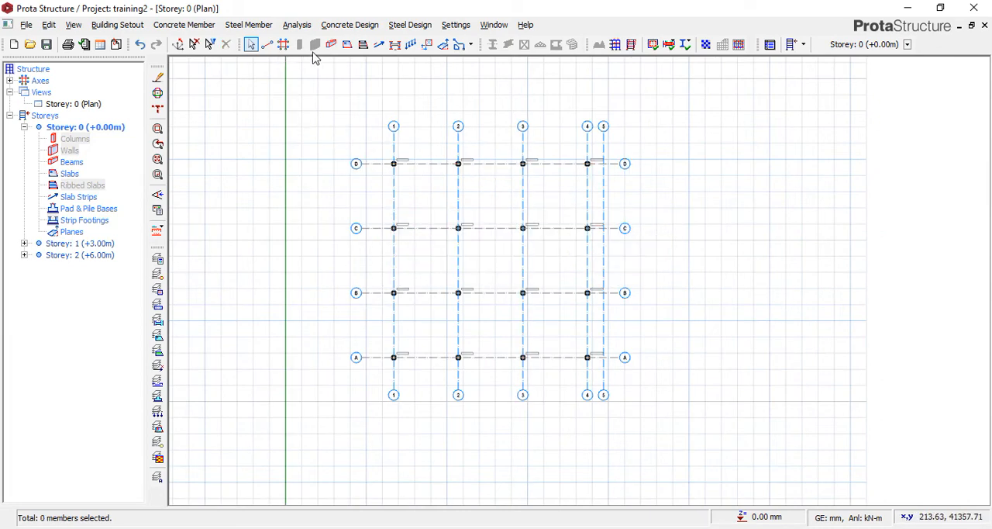
click(395, 151)
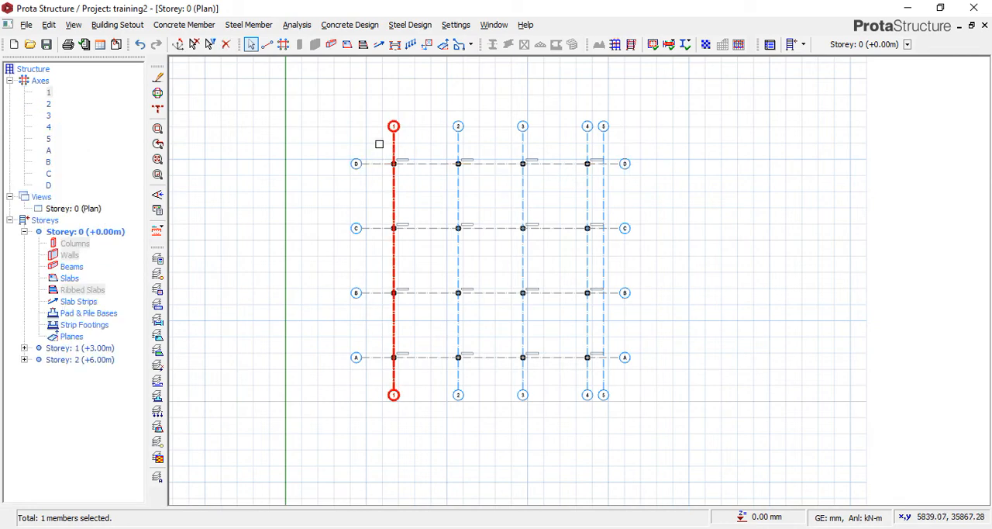
drag(379, 141, 659, 181)
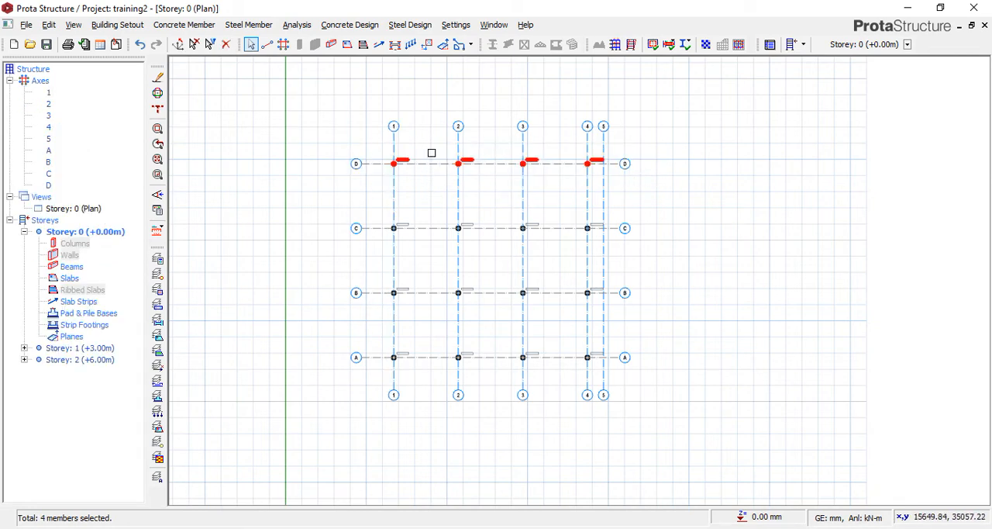
Start the Beam command and switch to Word to review the strip foundation width calculation.
click(334, 48)
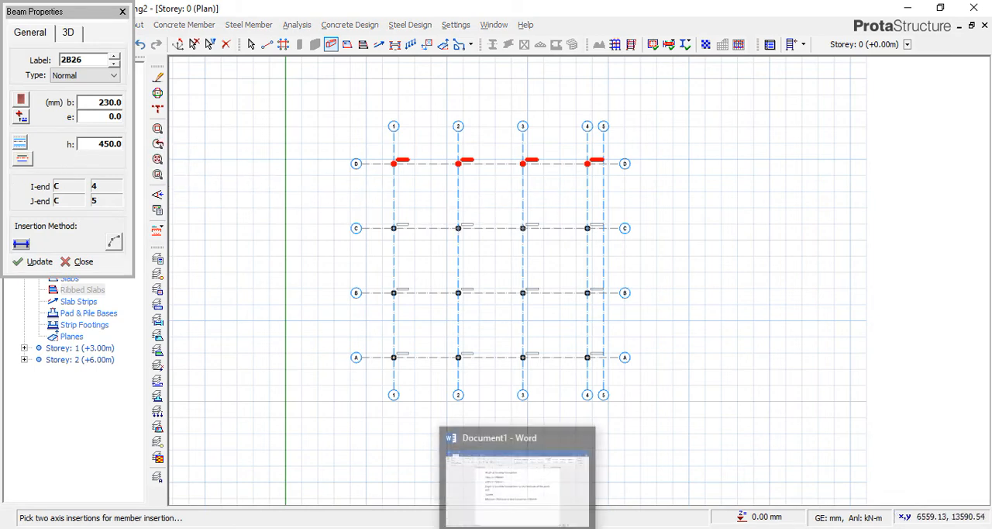
click(518, 527)
scroll(409, 338, up, 2)
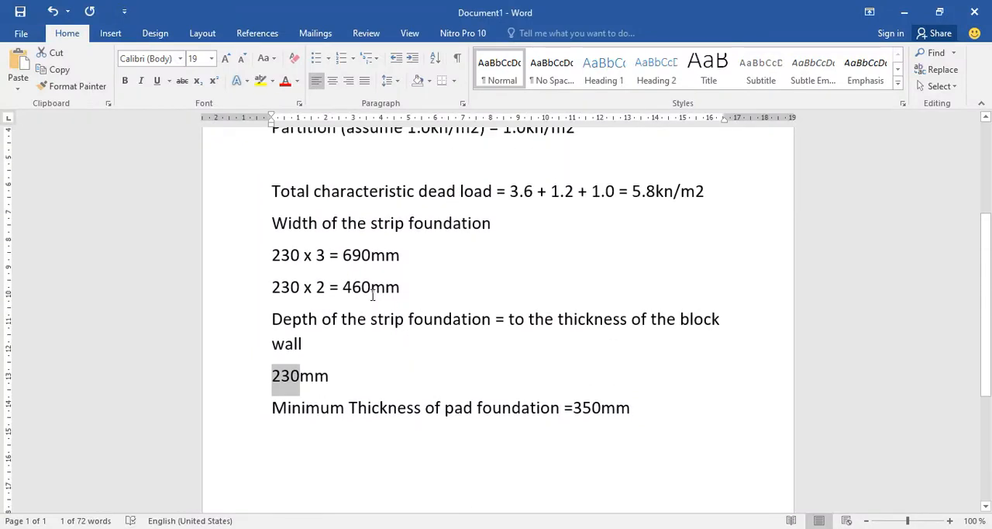
click(290, 226)
scroll(297, 267, down, 3)
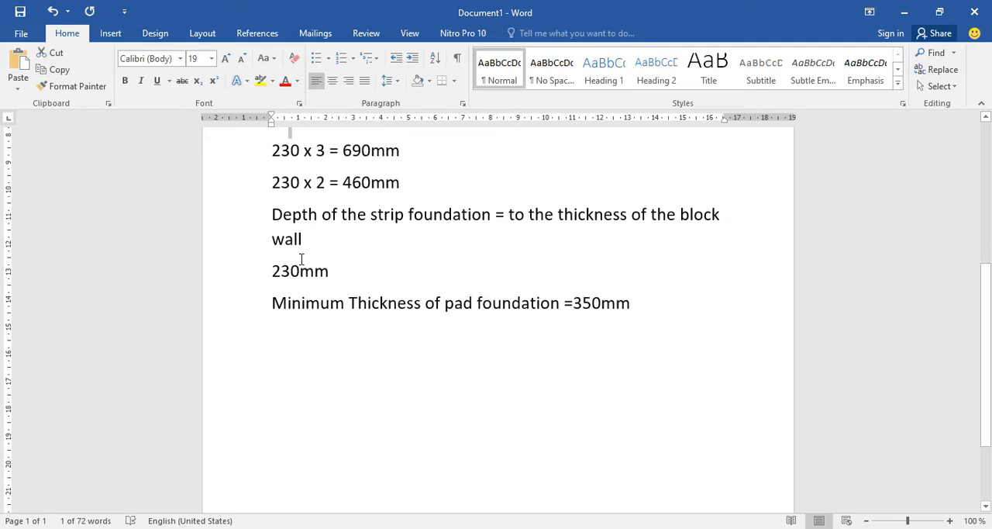
scroll(302, 259, up, 1)
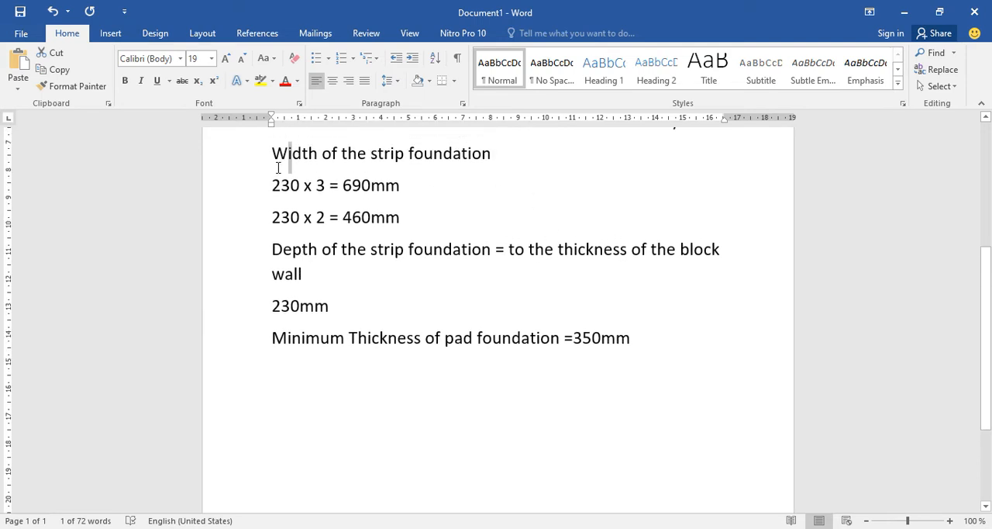
drag(278, 167, 451, 177)
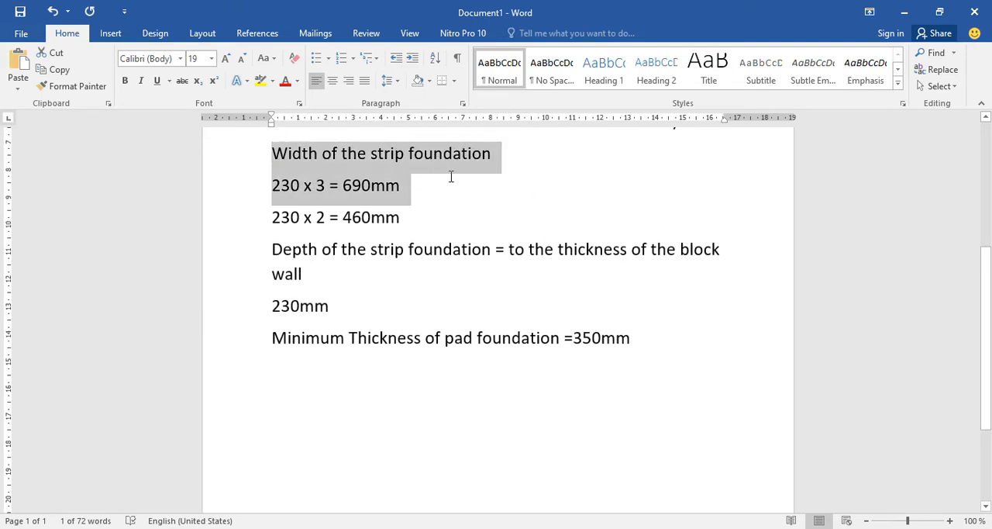
click(343, 187)
drag(344, 186, 400, 188)
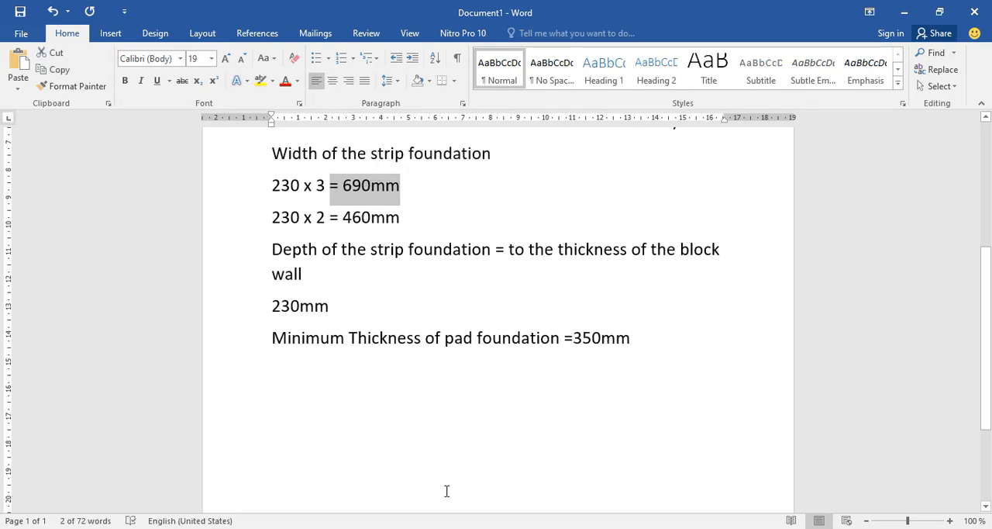
mouse_move(517, 528)
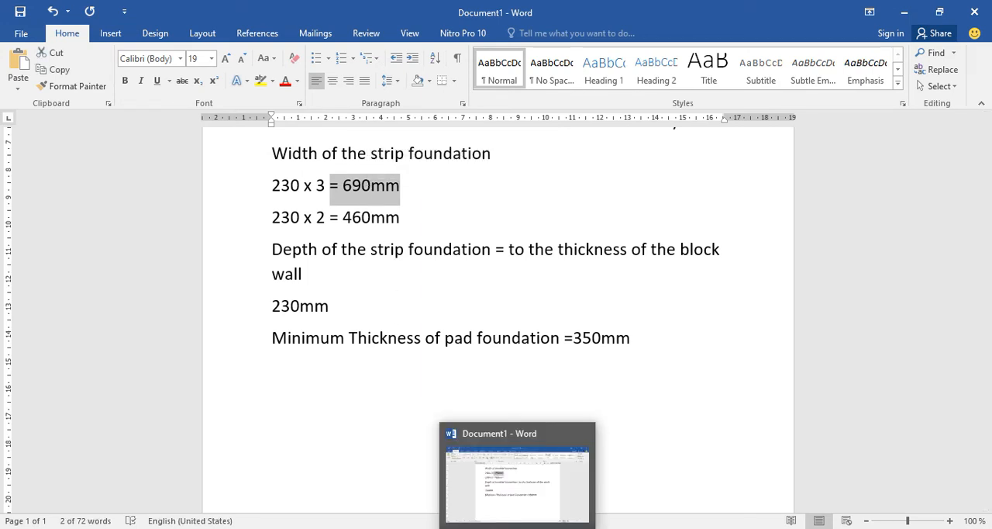
Switch back to ProtaStructure and insert 230 x 450 mm beams along axis D from axis 1 to axis 4.
click(445, 528)
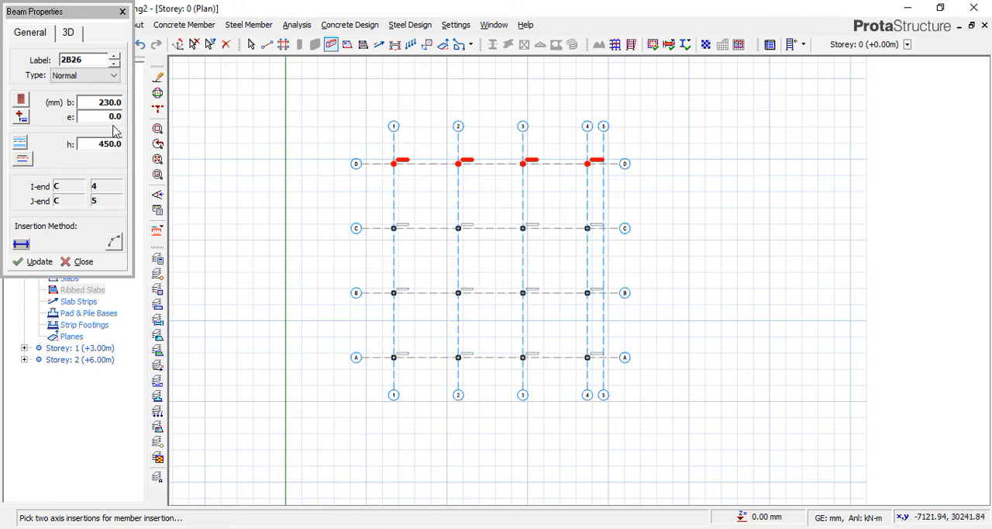
click(94, 105)
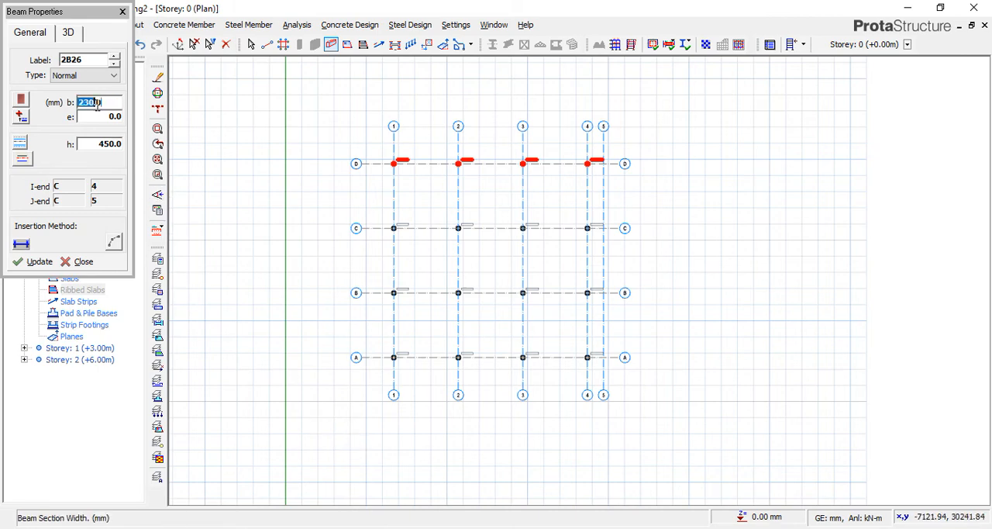
key(BackSpace)
click(404, 163)
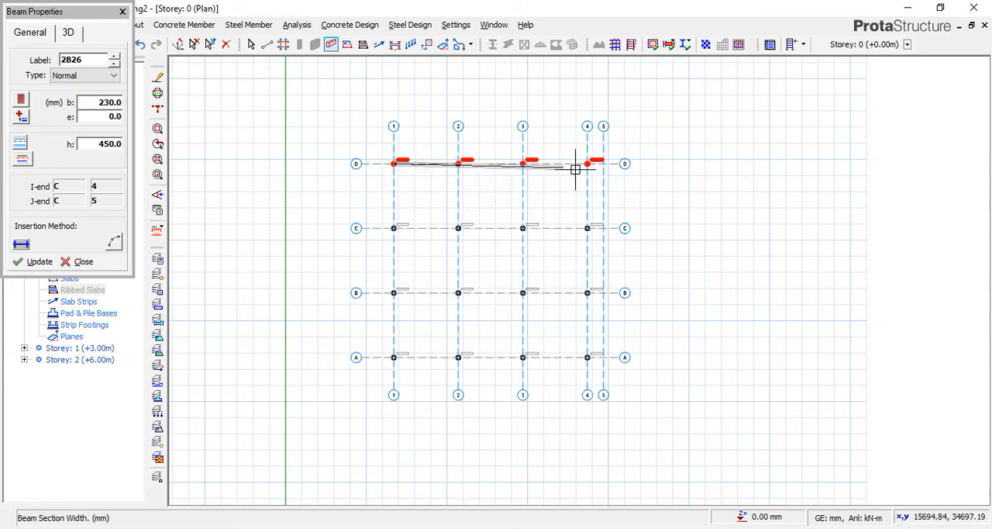
click(588, 162)
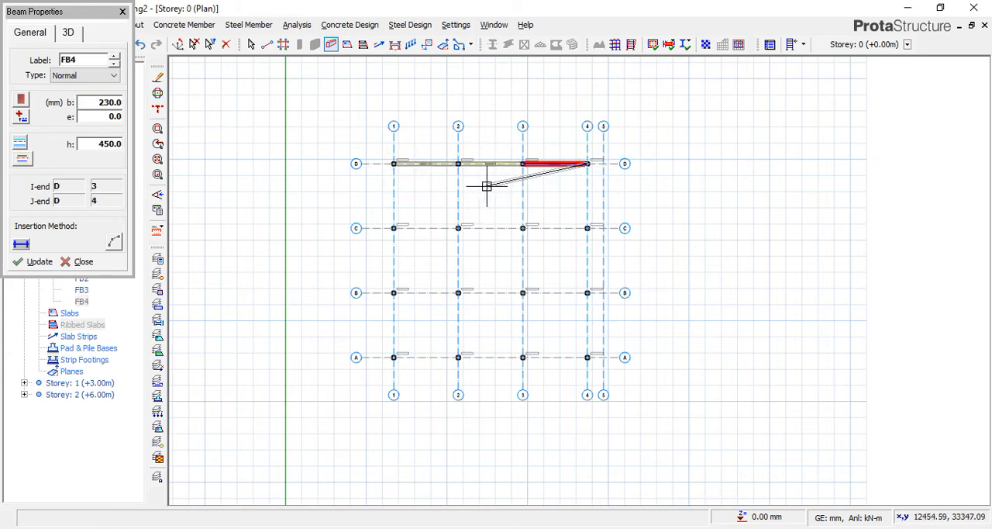
key(Escape)
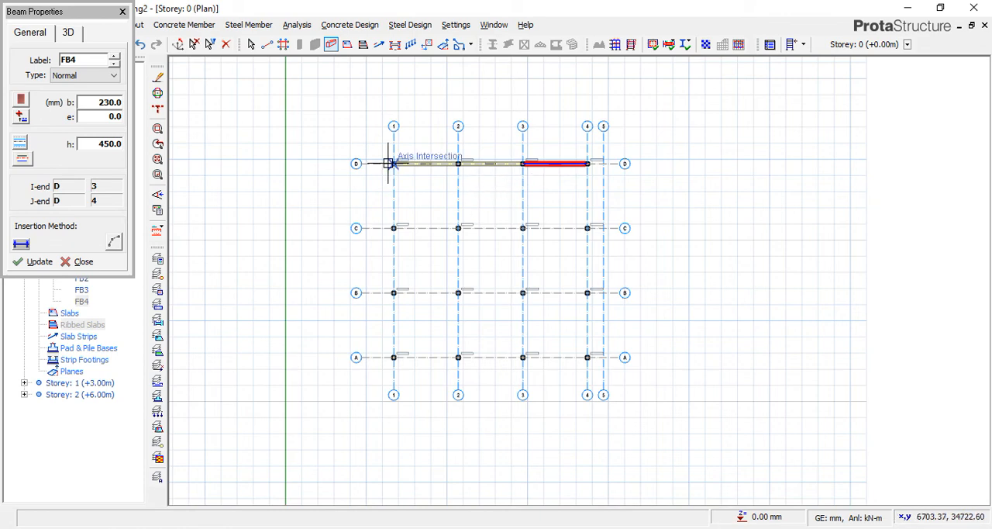
scroll(376, 163, up, 3)
key(Escape)
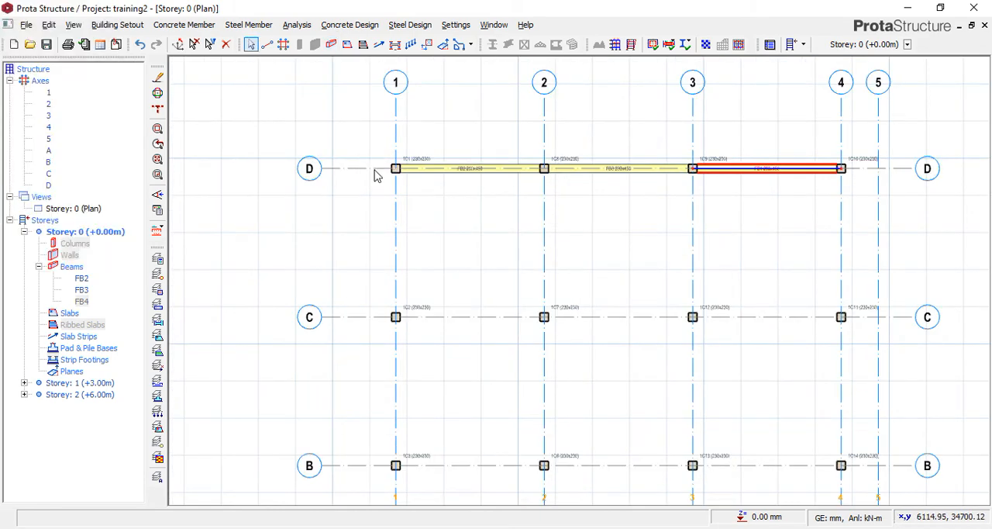
Delete the three 230 x 450 mm beams along axis D between axis 1 and axis 4.
scroll(469, 183, up, 4)
click(472, 161)
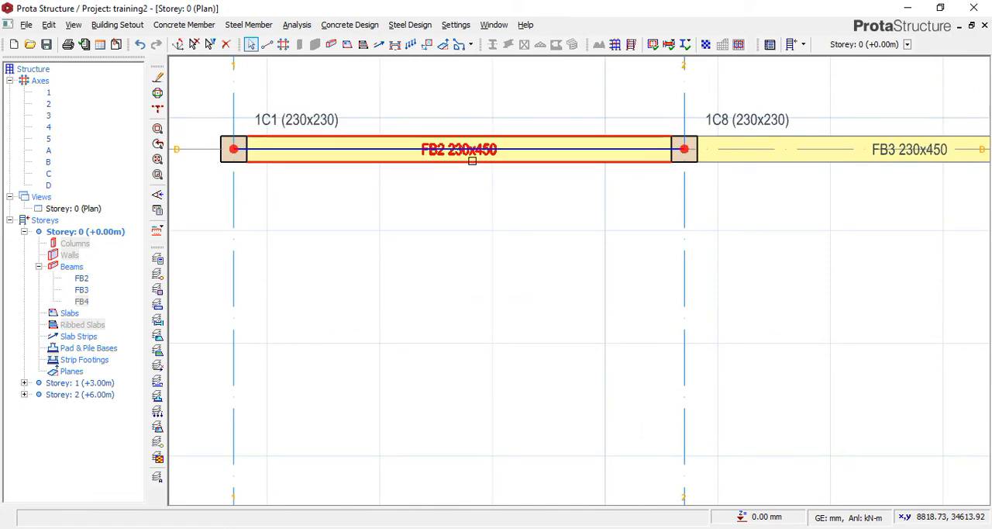
key(Delete)
scroll(403, 221, down, 3)
click(683, 194)
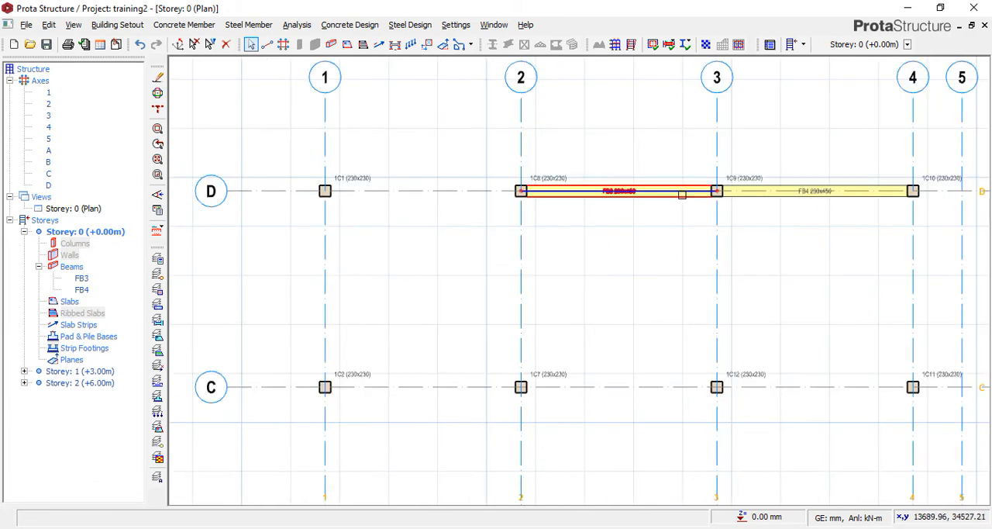
scroll(680, 193, up, 2)
key(Delete)
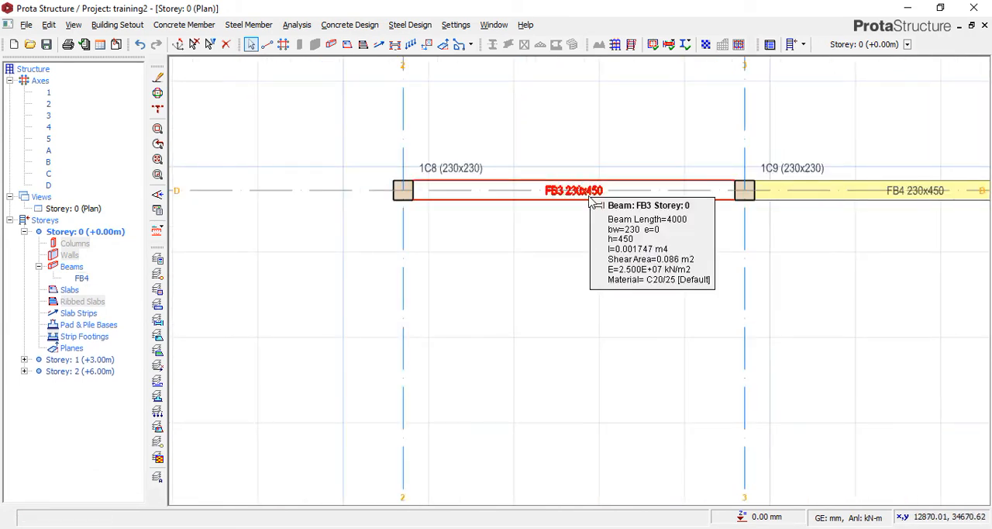
scroll(532, 210, down, 3)
scroll(783, 186, up, 3)
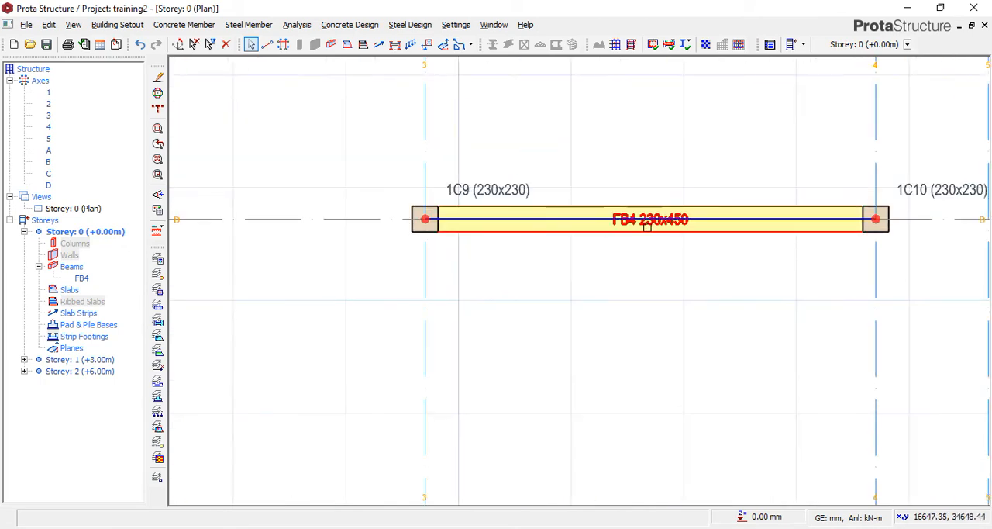
mouse_move(652, 232)
key(Delete)
scroll(589, 233, down, 3)
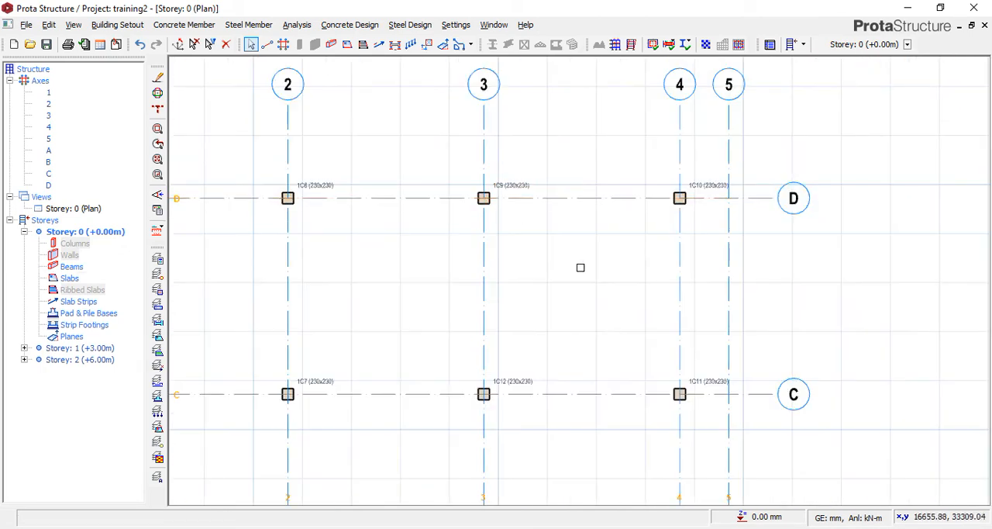
Insert 230 x 350 mm beams along axis D from axis 1 to axis 4.
scroll(581, 268, down, 1)
click(329, 44)
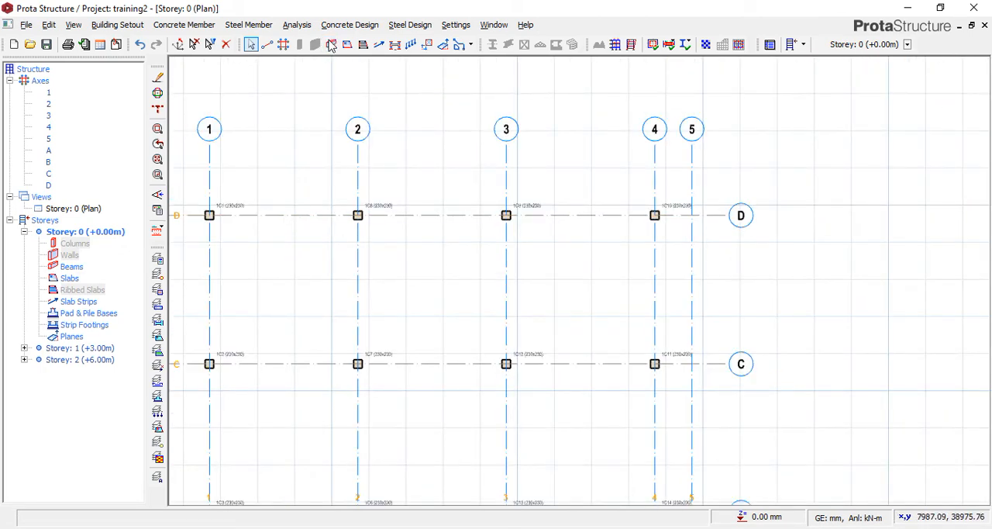
double_click(94, 144)
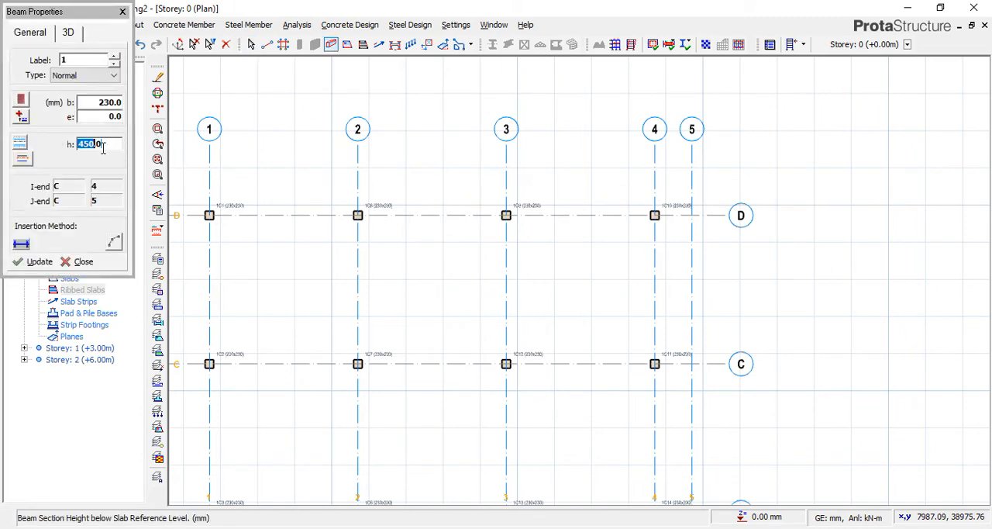
drag(102, 146, 73, 146)
text(350)
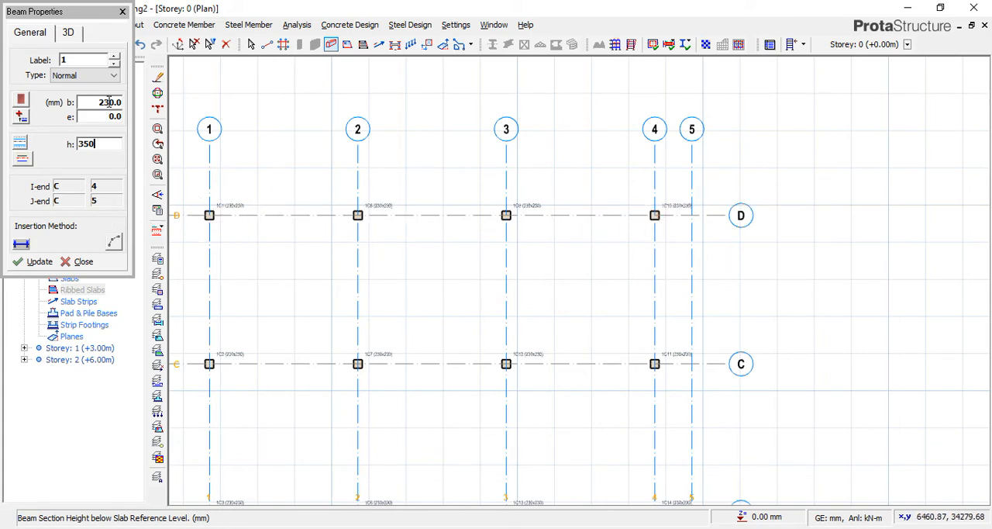
click(109, 102)
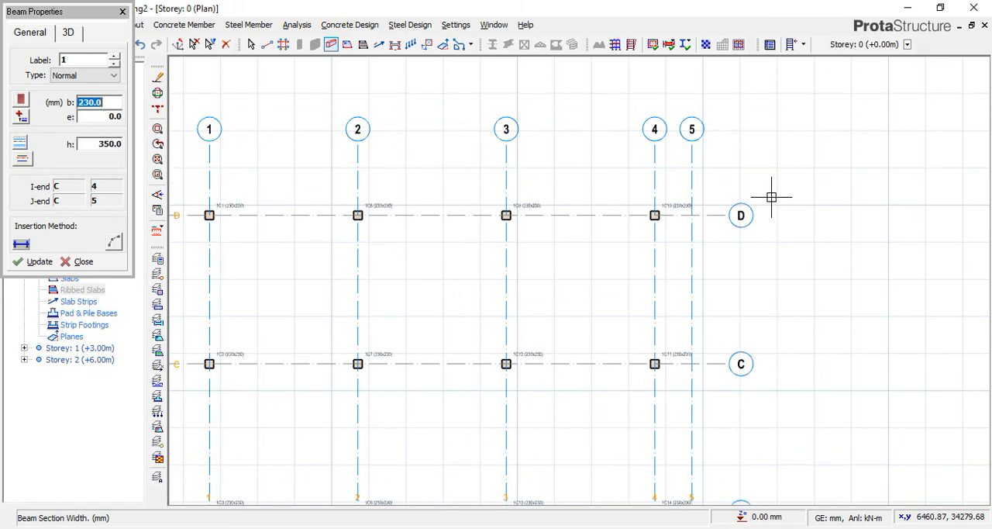
click(209, 215)
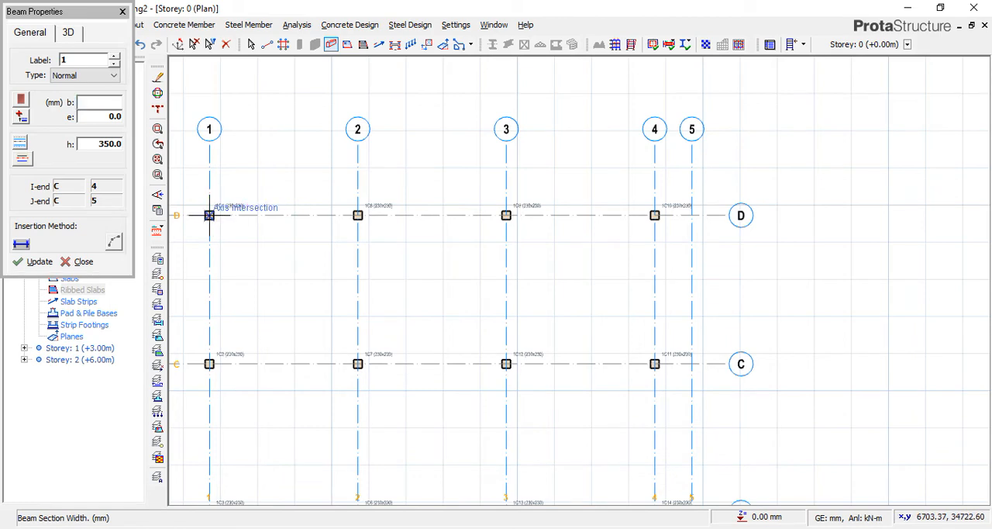
click(655, 215)
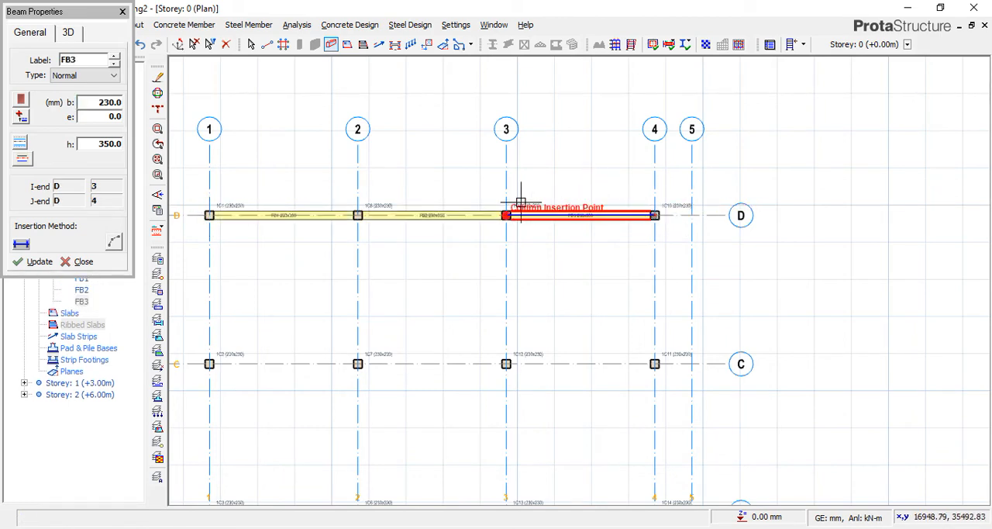
click(122, 12)
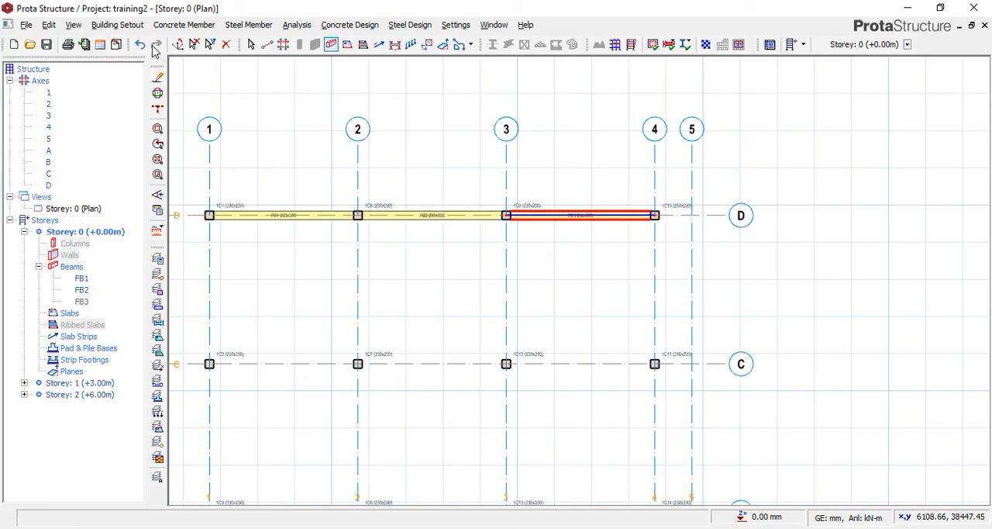
Start inserting a strip footing on the axis D beam between axes 2 and 3.
right_click(449, 218)
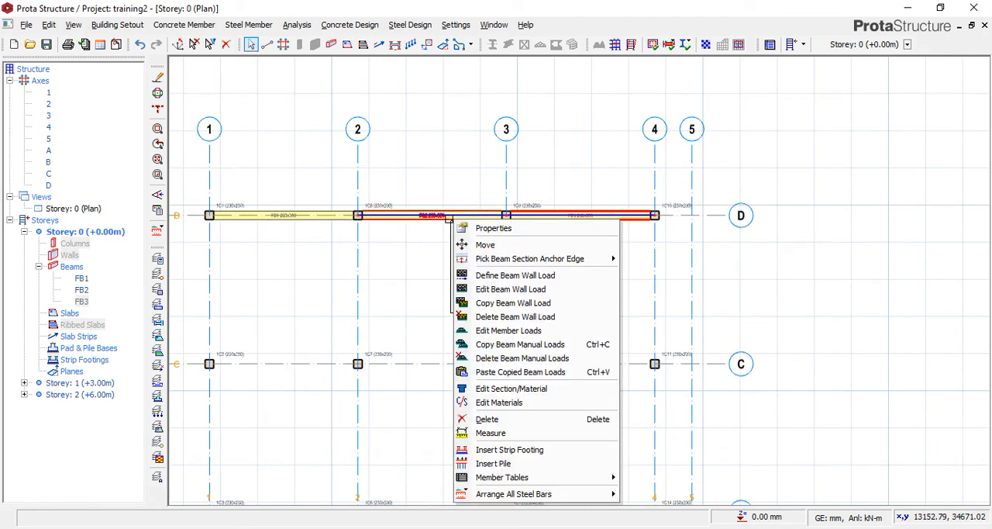
click(499, 451)
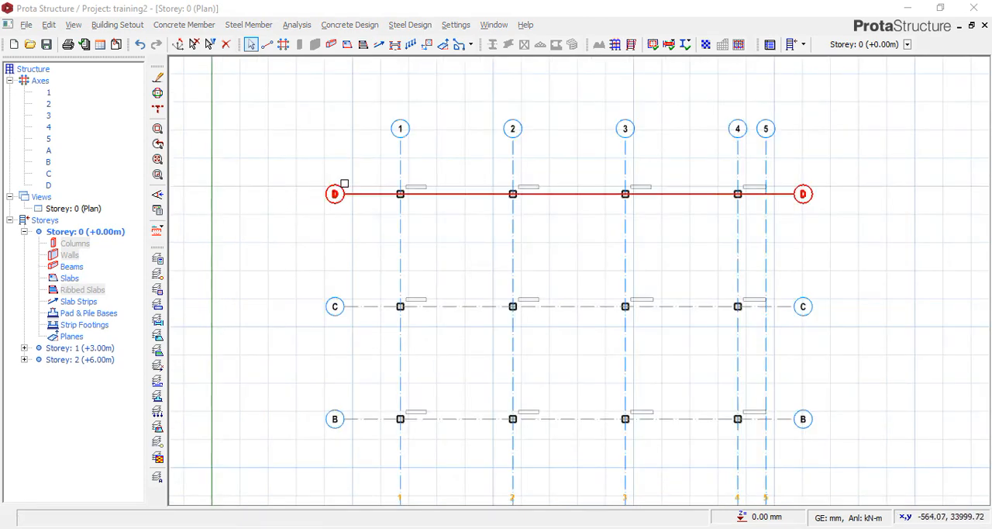
Start the Beam command and set the section to 230 mm wide and 350 mm high.
click(331, 45)
click(99, 104)
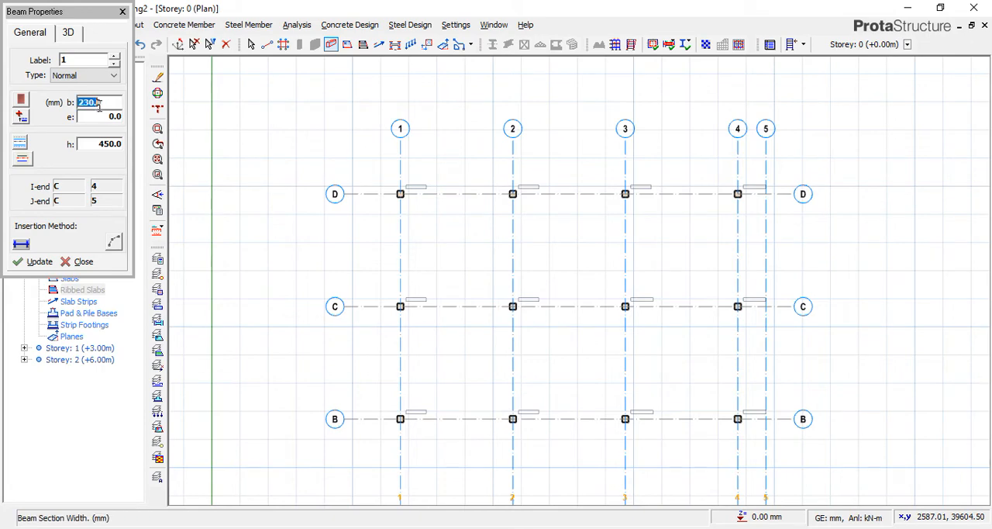
drag(106, 106, 63, 103)
text(230)
click(99, 146)
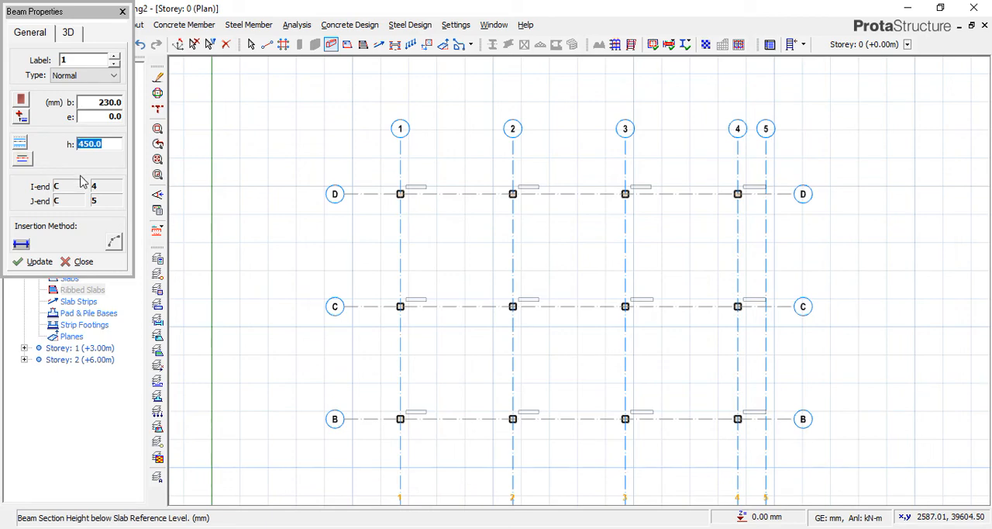
text(350)
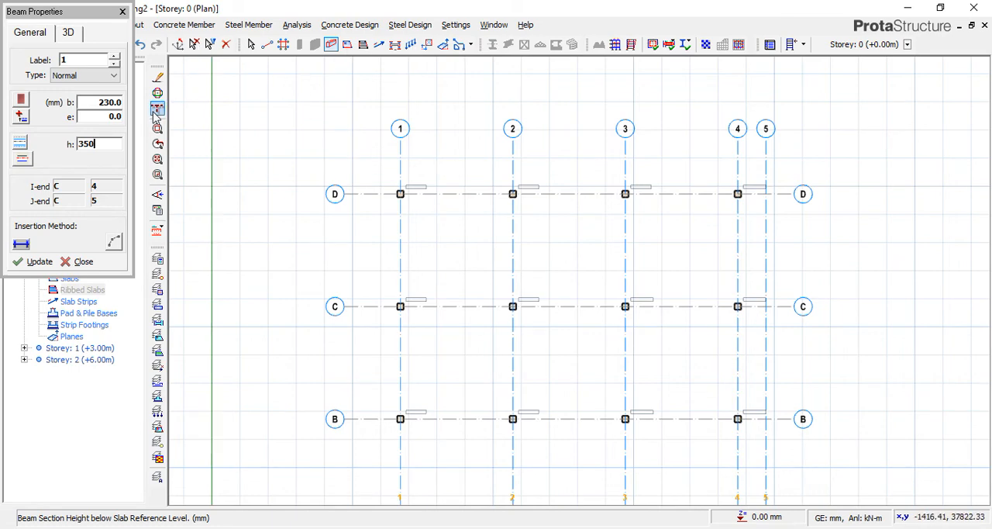
Set the beam width to 690 mm and insert the beams along axis D from axis 1 to axis 4.
click(104, 103)
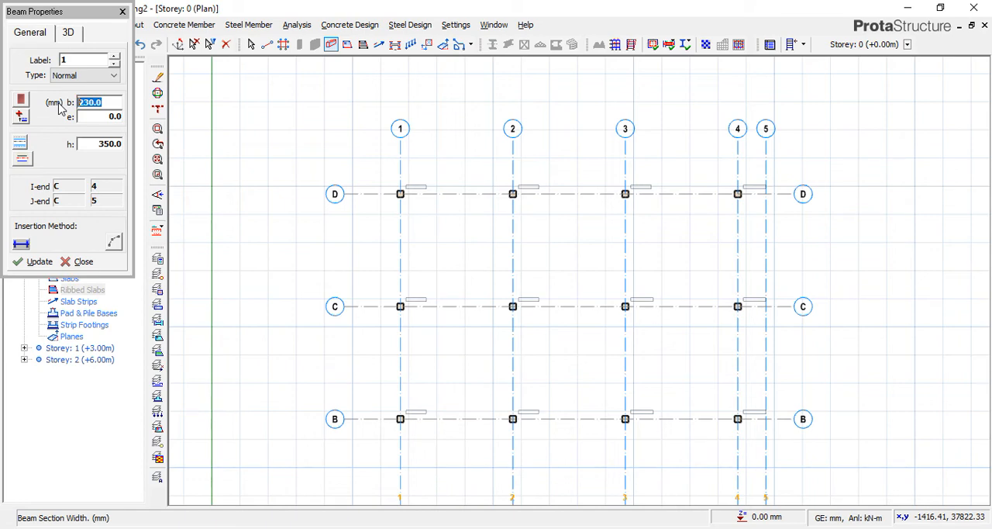
text(690)
click(400, 194)
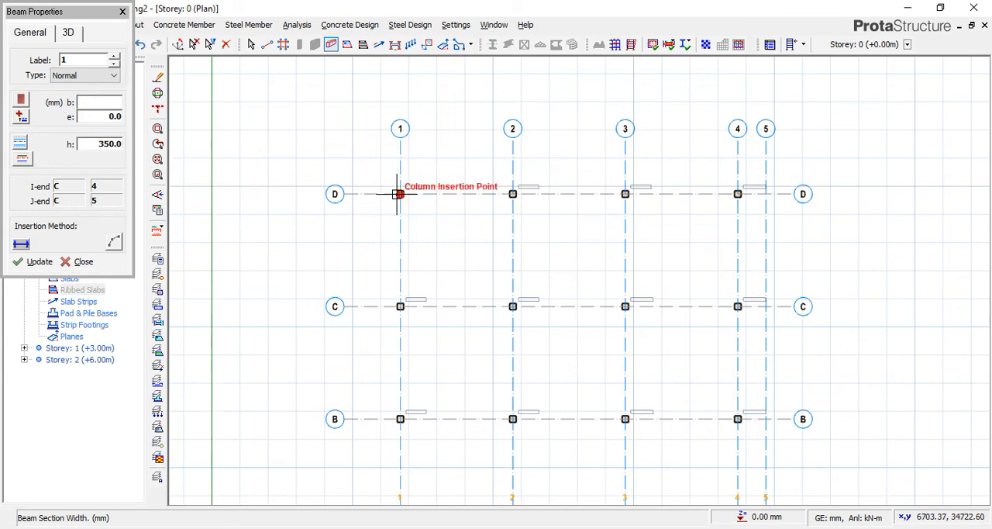
click(737, 193)
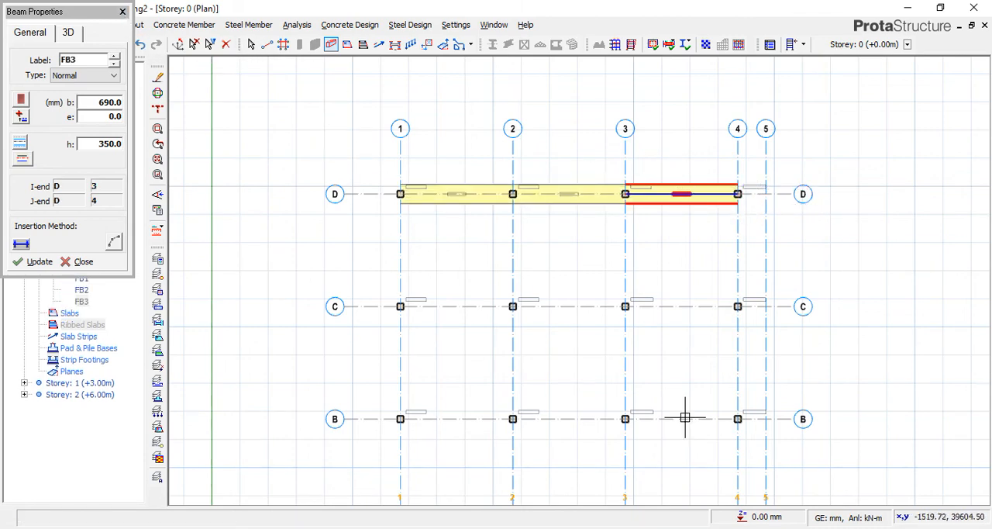
key(Escape)
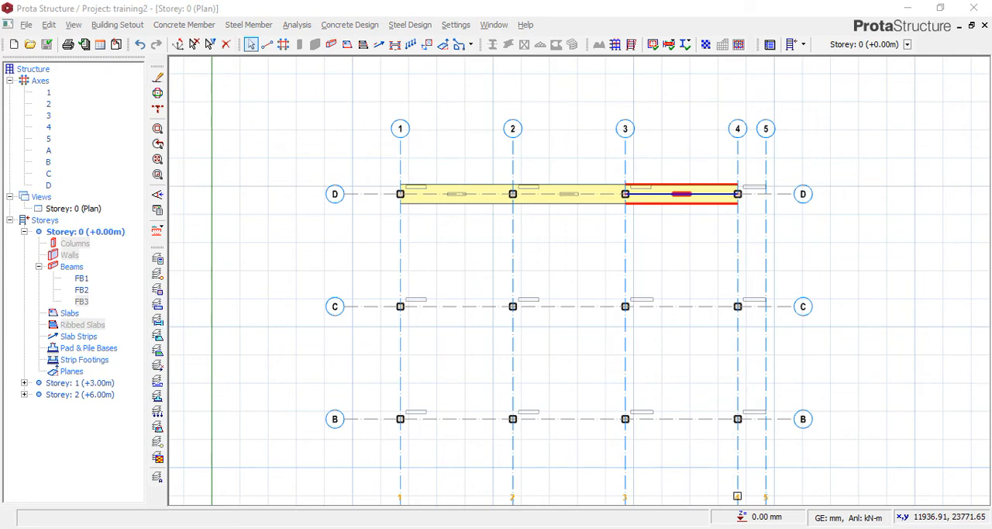
Examine the section labels and extents of the beams along axis D, then clear the selection.
mouse_move(566, 207)
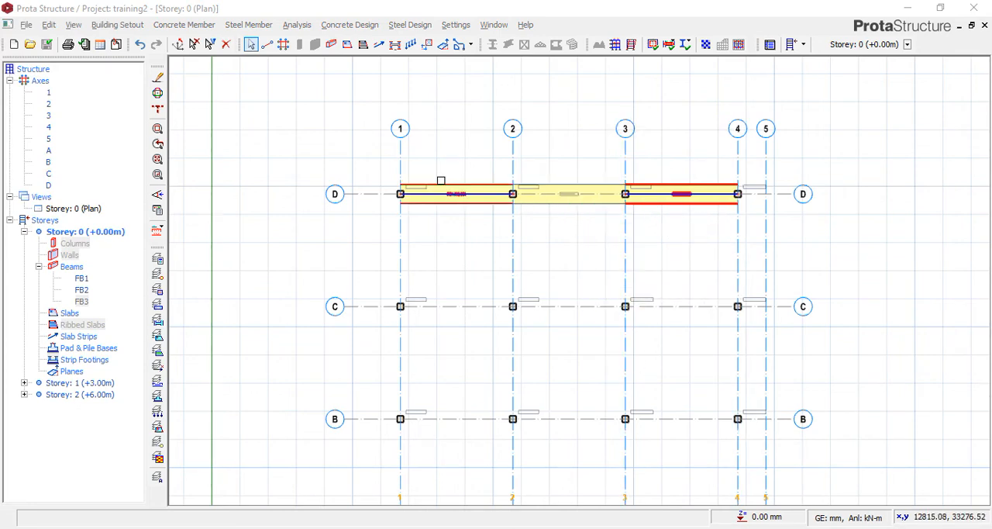
scroll(441, 181, up, 3)
scroll(310, 188, down, 4)
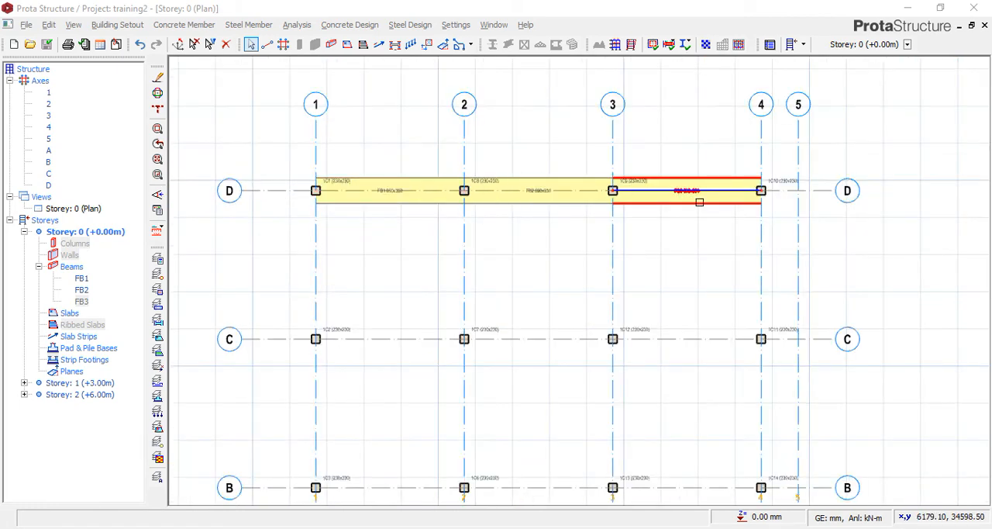
scroll(759, 190, up, 4)
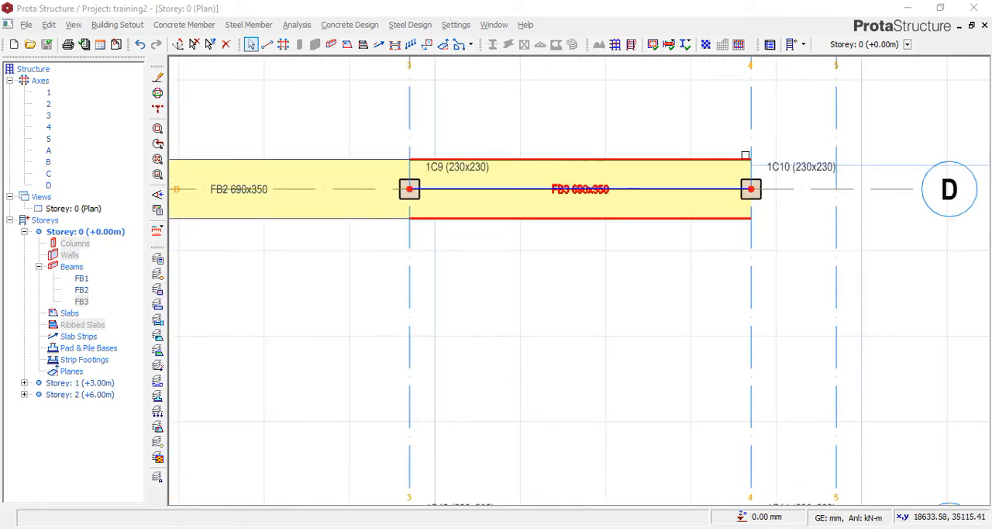
scroll(746, 155, down, 3)
scroll(775, 189, down, 2)
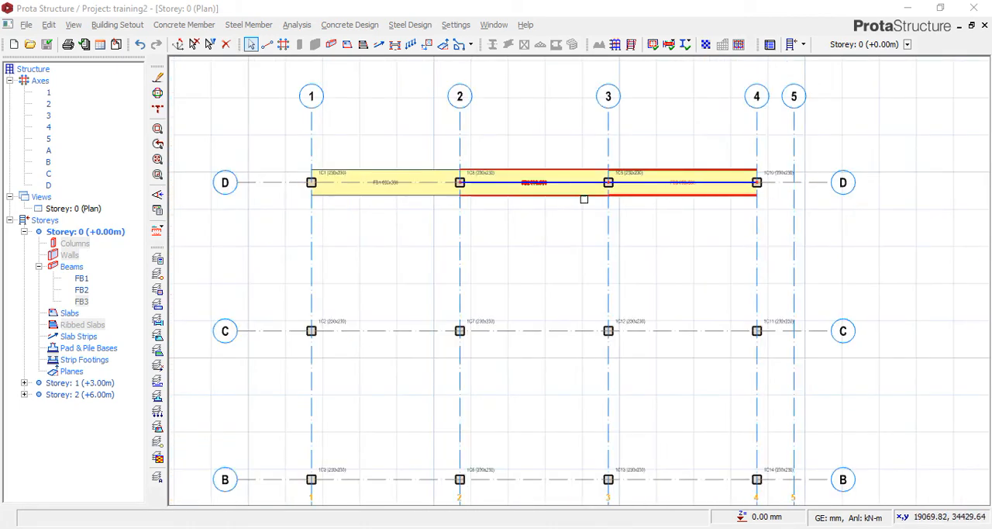
scroll(311, 181, up, 2)
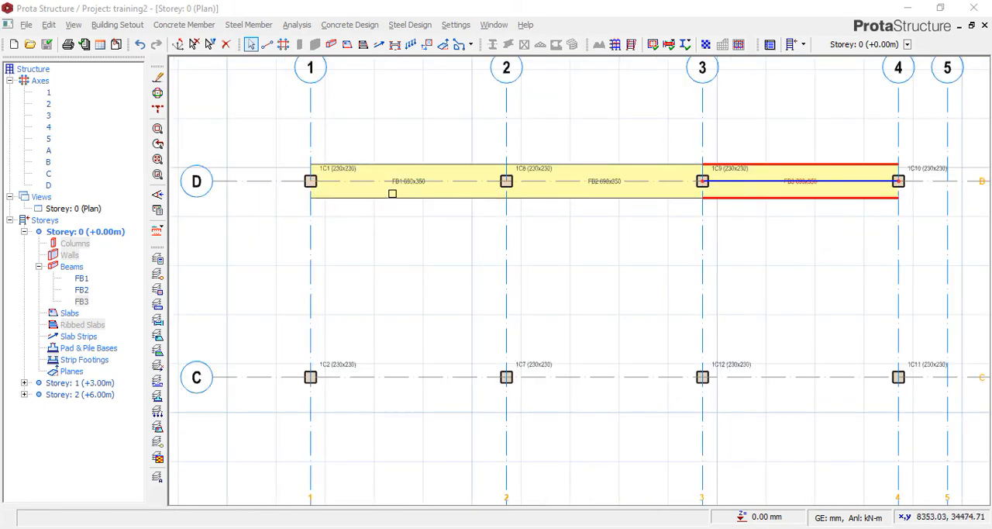
right_click(392, 193)
click(367, 237)
scroll(357, 220, down, 3)
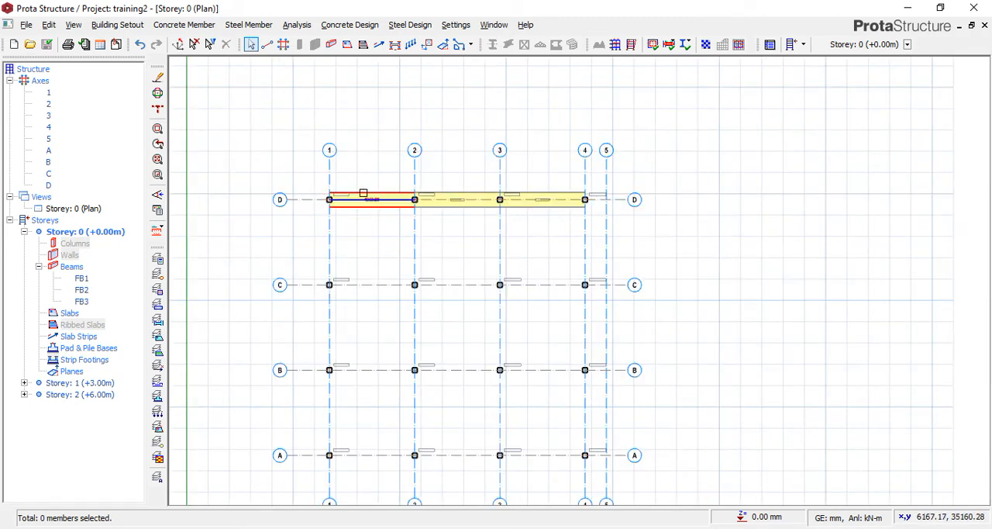
drag(303, 177, 612, 224)
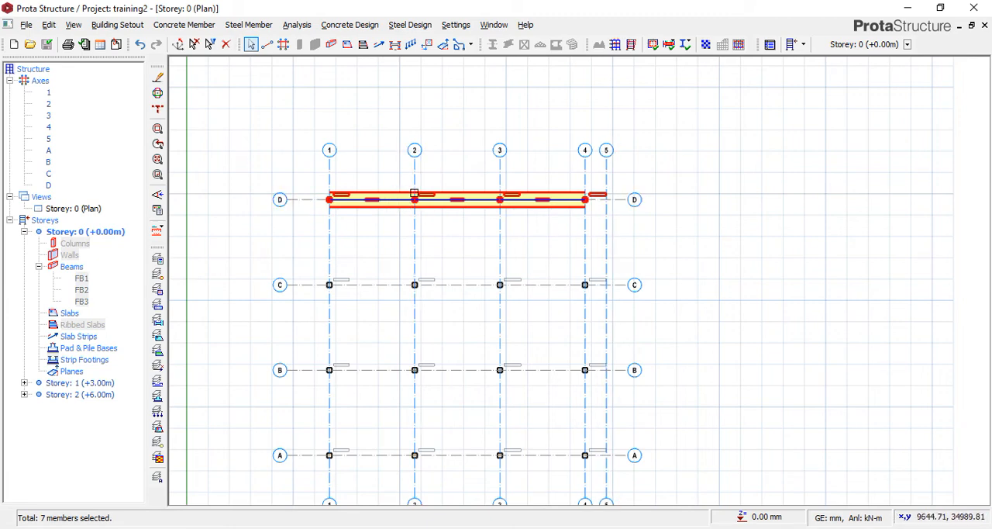
right_click(458, 198)
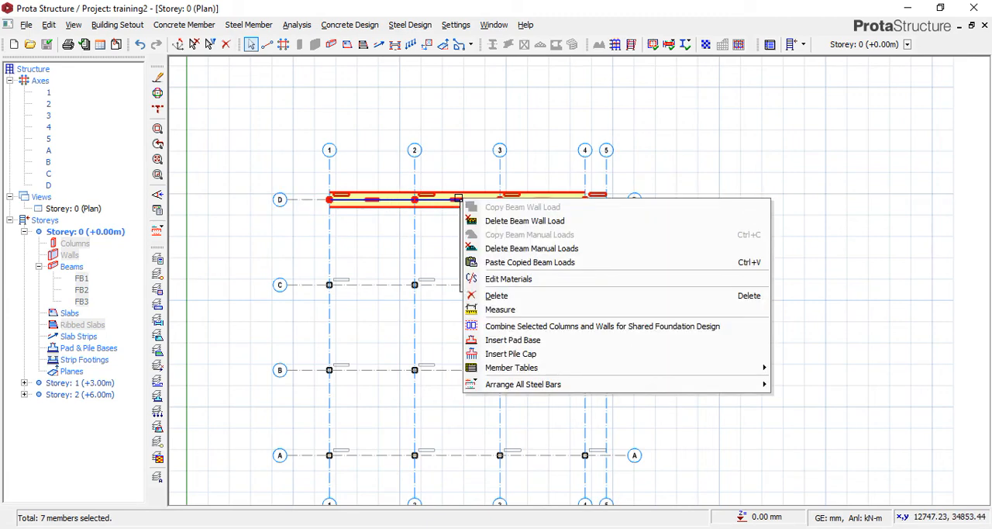
mouse_move(514, 369)
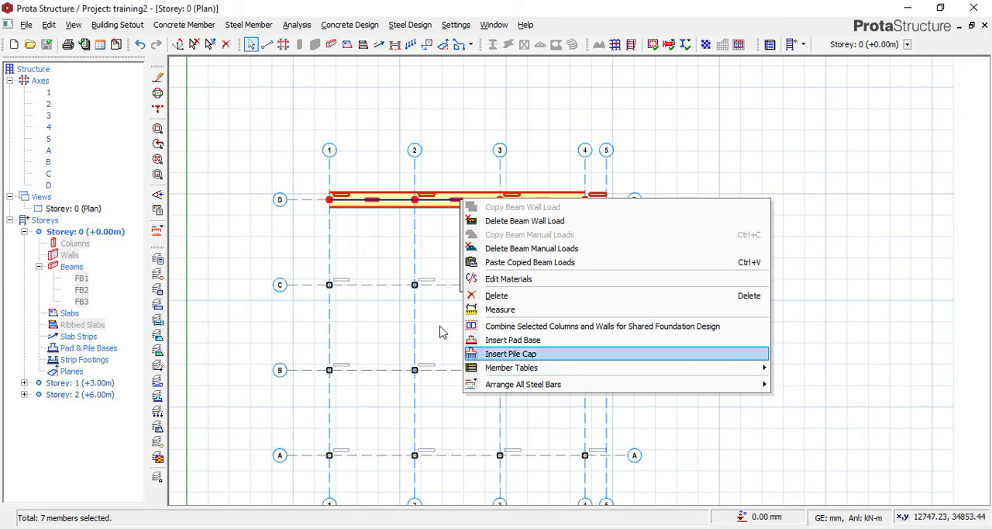
click(440, 330)
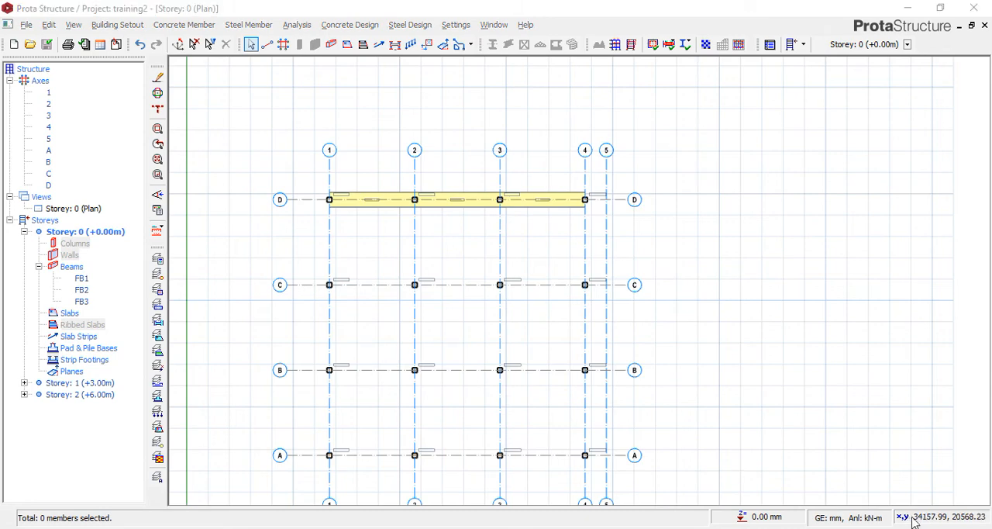
scroll(383, 205, up, 1)
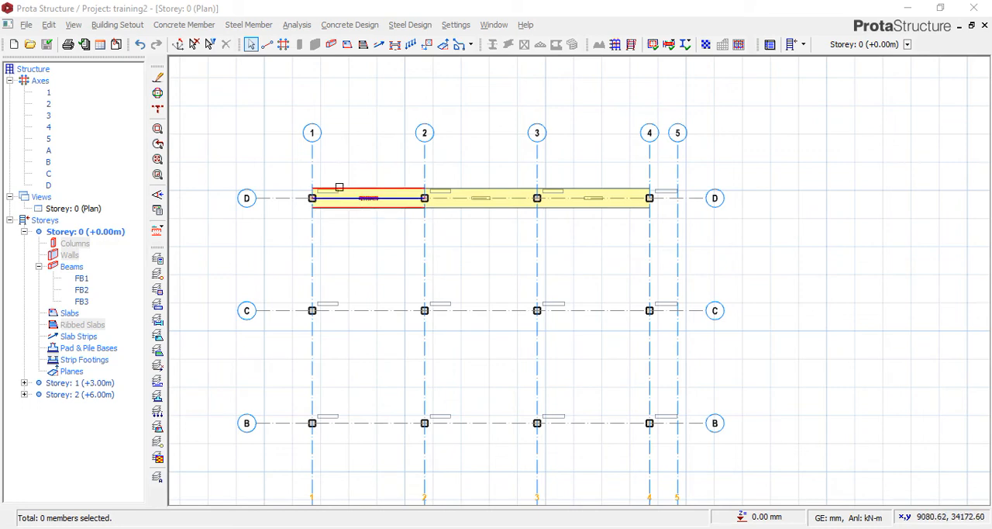
drag(302, 170, 680, 248)
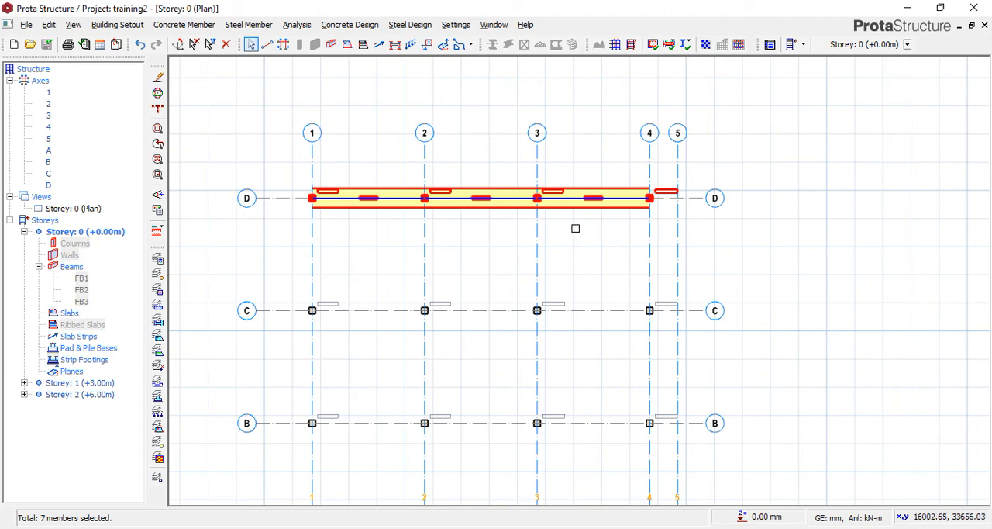
key(Escape)
click(367, 207)
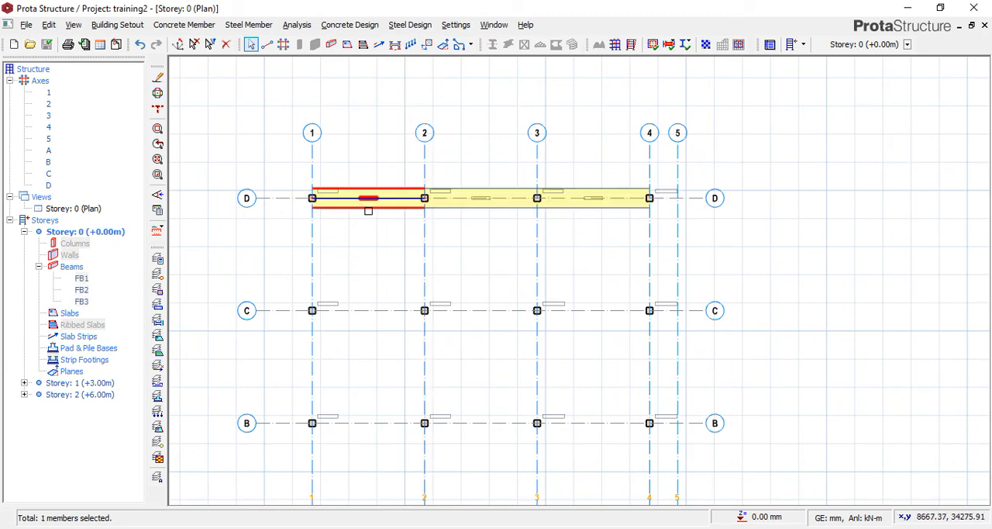
click(469, 206)
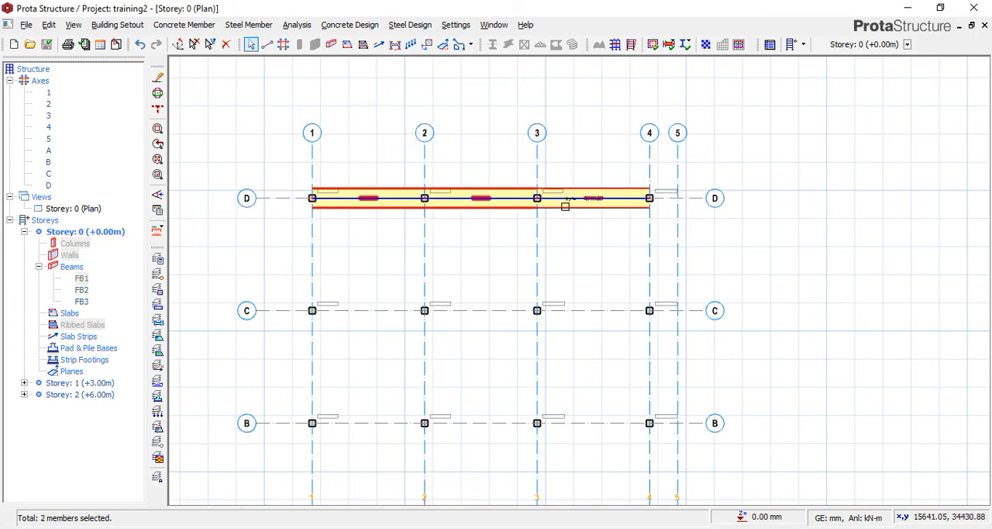
click(565, 207)
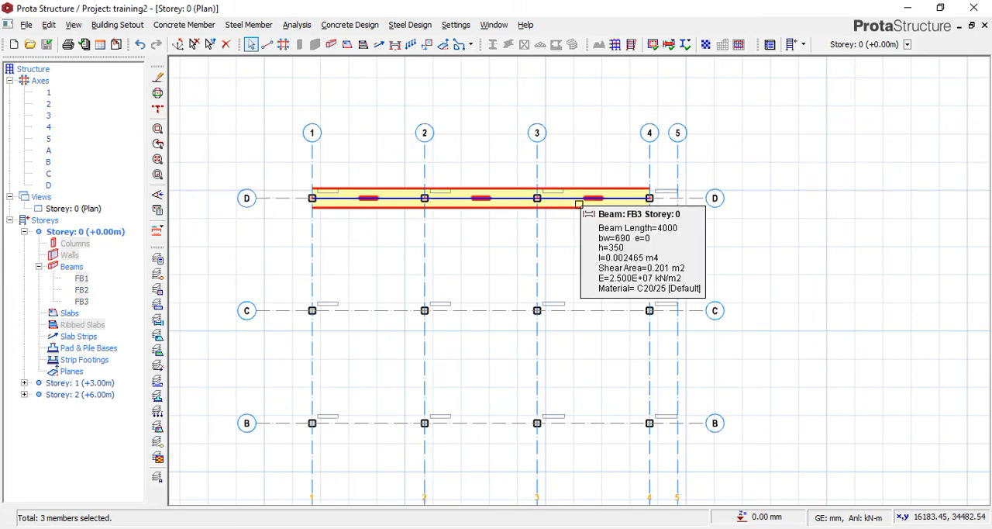
right_click(579, 204)
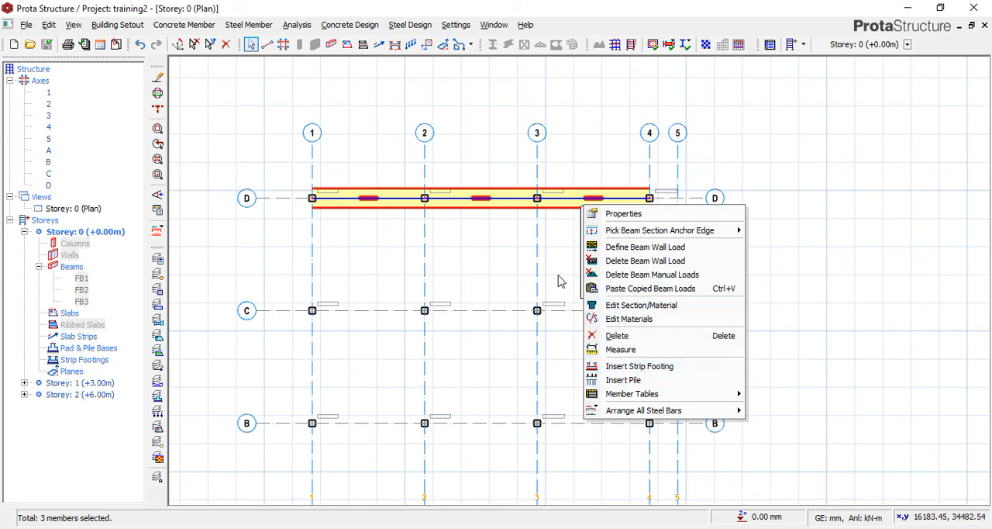
click(496, 224)
click(574, 206)
right_click(574, 206)
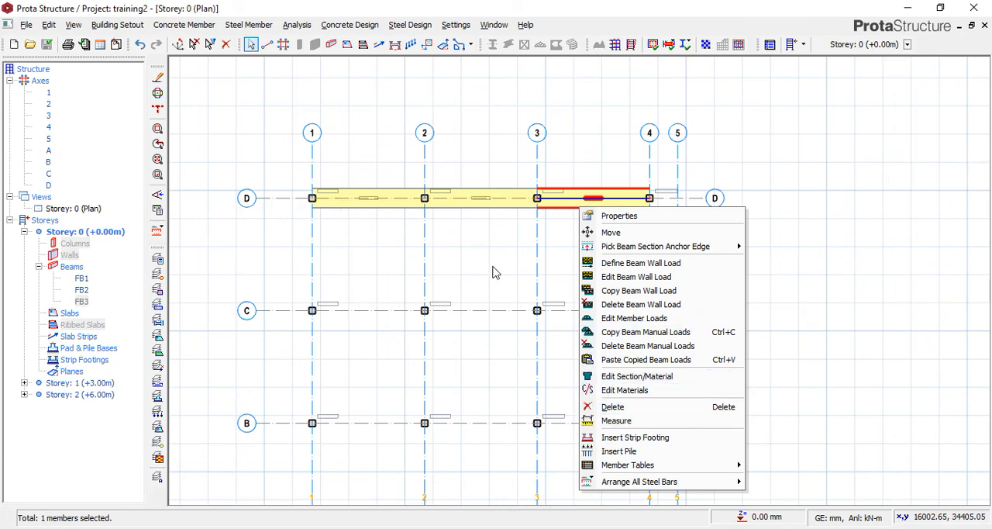
click(500, 233)
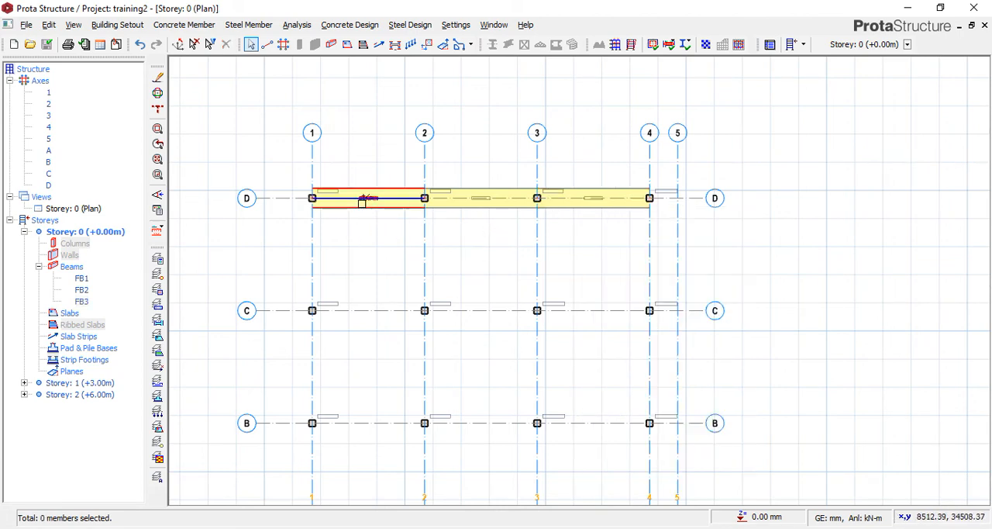
Select the three foundation beams along axis D between axes 1 and 4 and start inserting a strip footing under them.
click(365, 205)
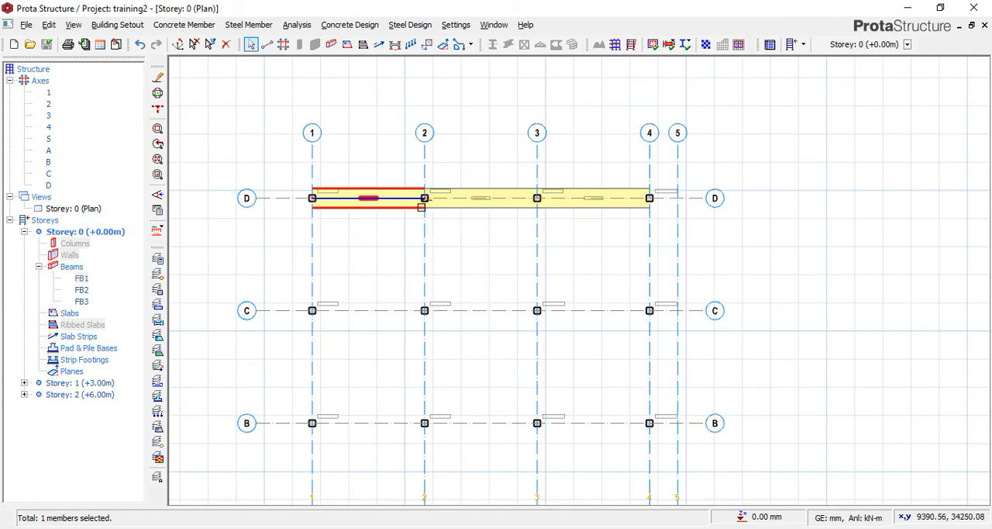
click(465, 200)
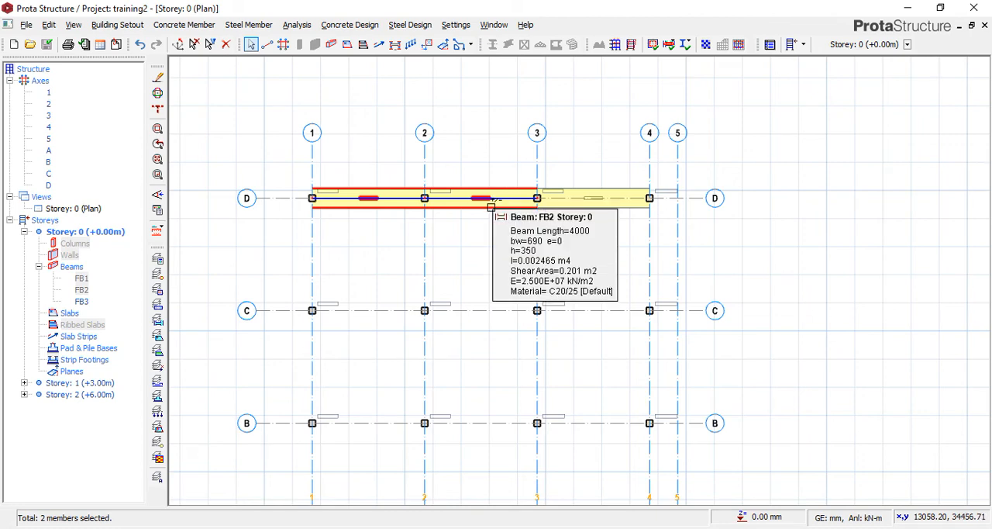
click(491, 207)
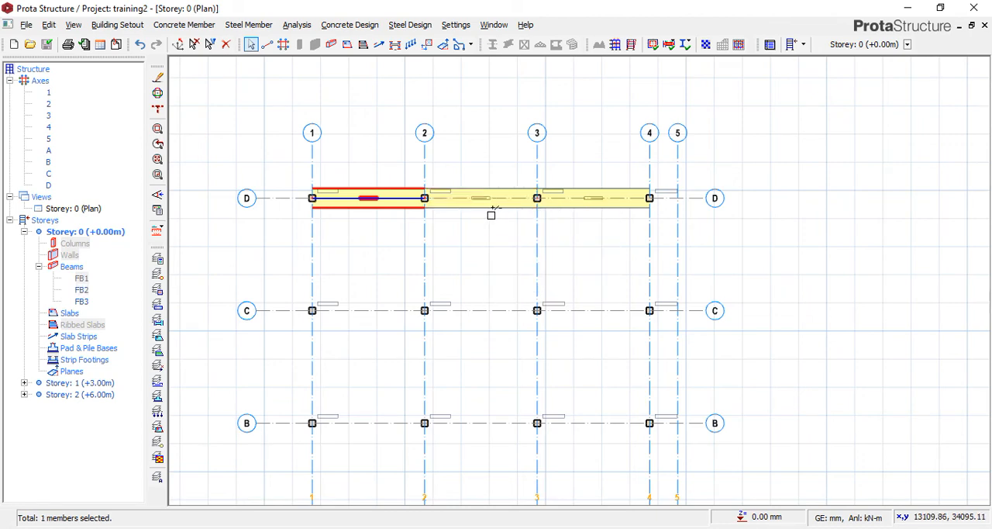
click(488, 209)
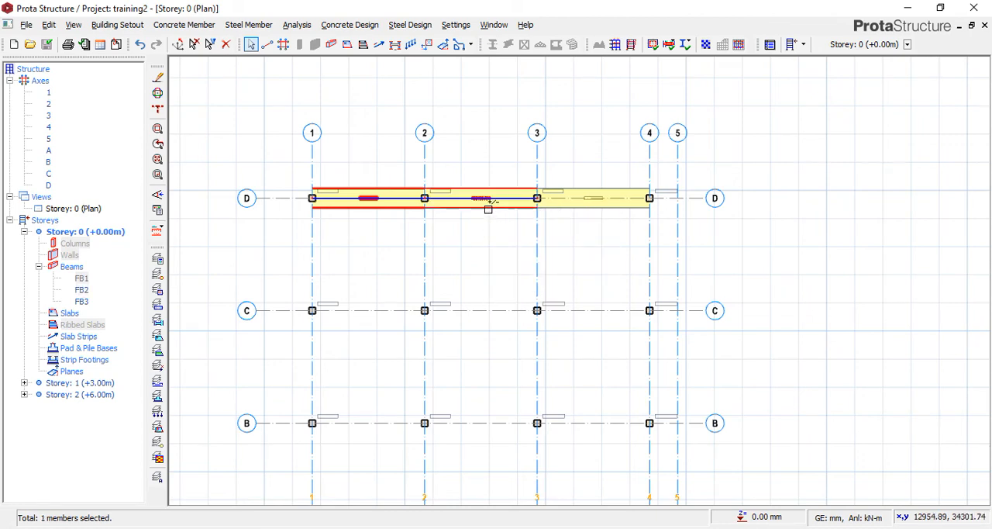
click(570, 210)
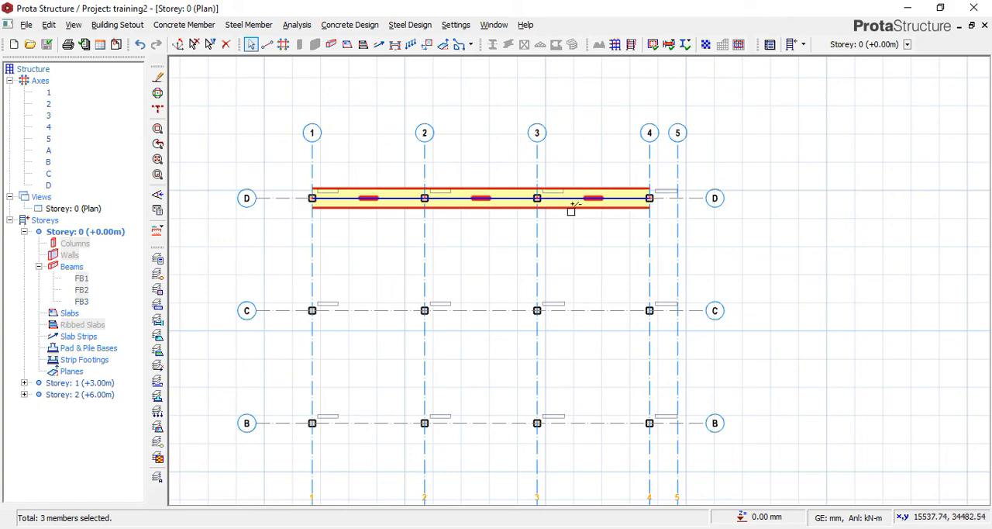
right_click(574, 209)
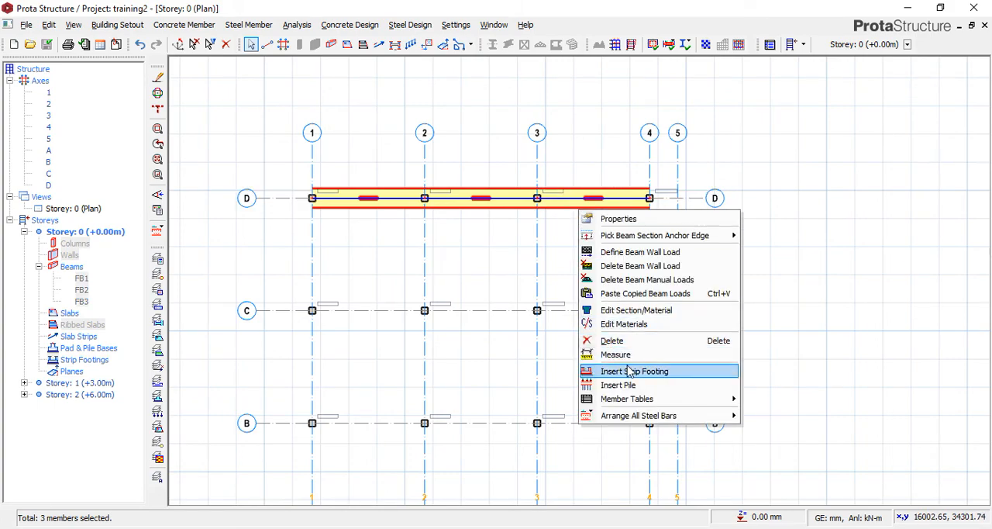
click(630, 372)
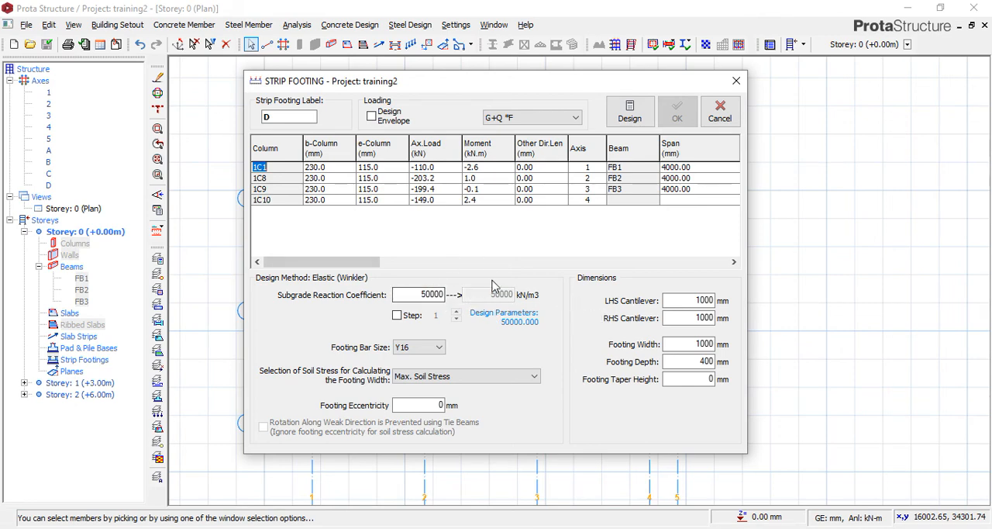
Set both the LHS and RHS cantilevers of the axis D strip footing to 450 mm.
click(439, 348)
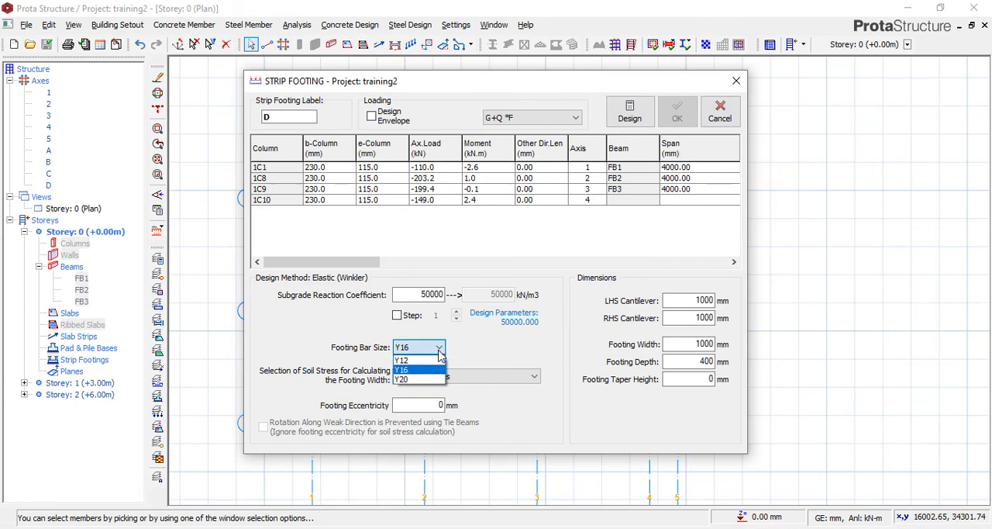
click(493, 347)
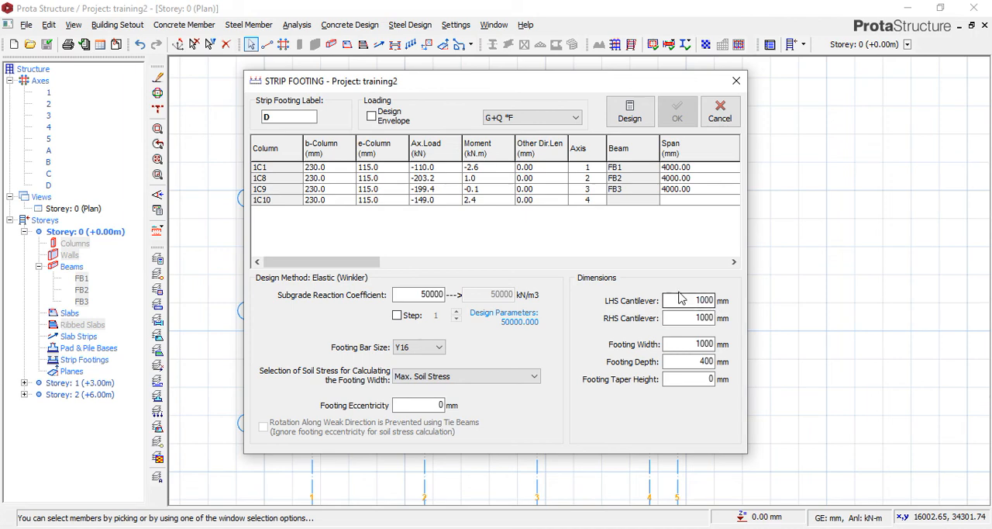
double_click(701, 302)
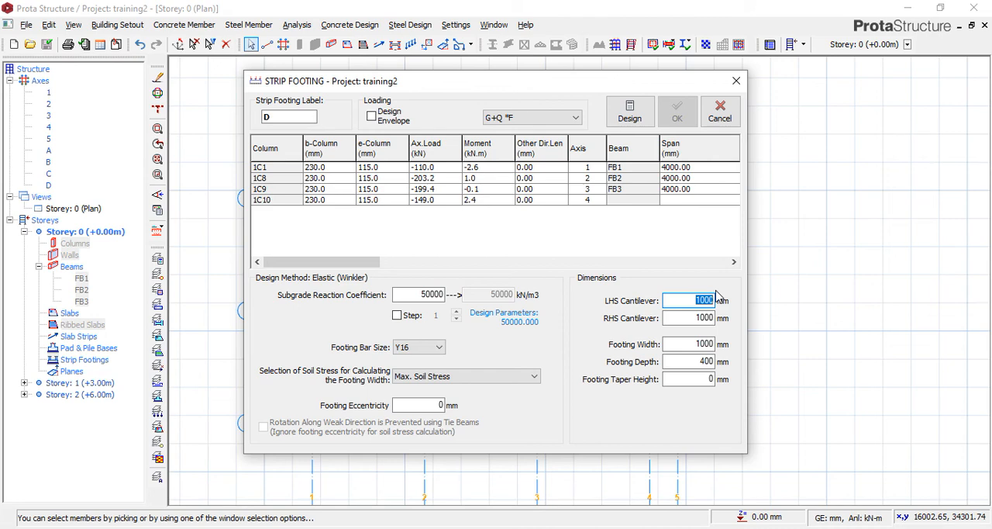
text(450)
click(695, 316)
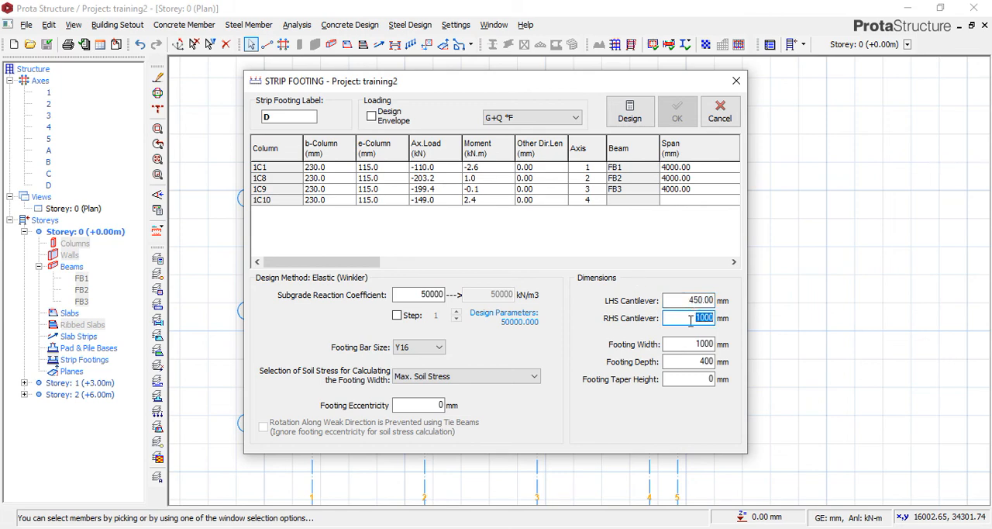
text(450)
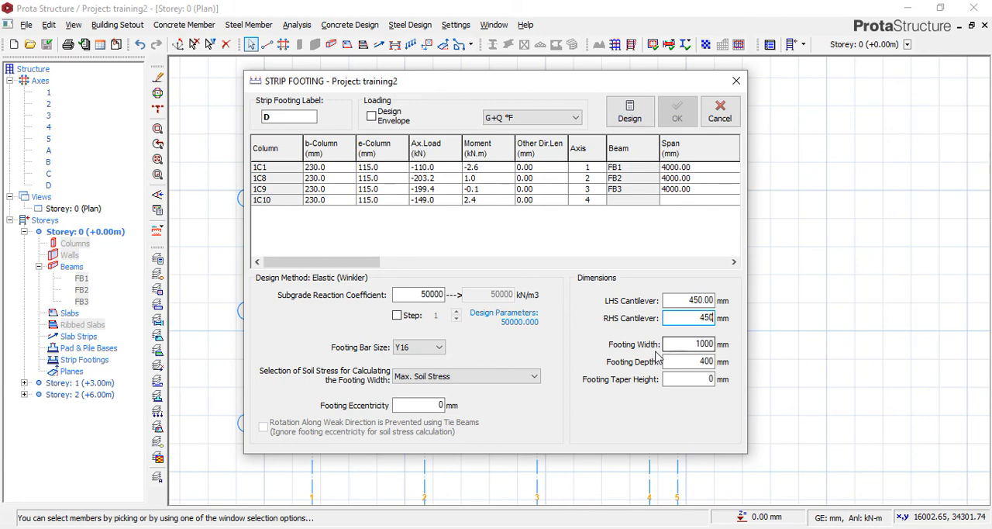
Set the strip footing's width to 690 mm and its depth to 350 mm.
click(696, 343)
text(6)
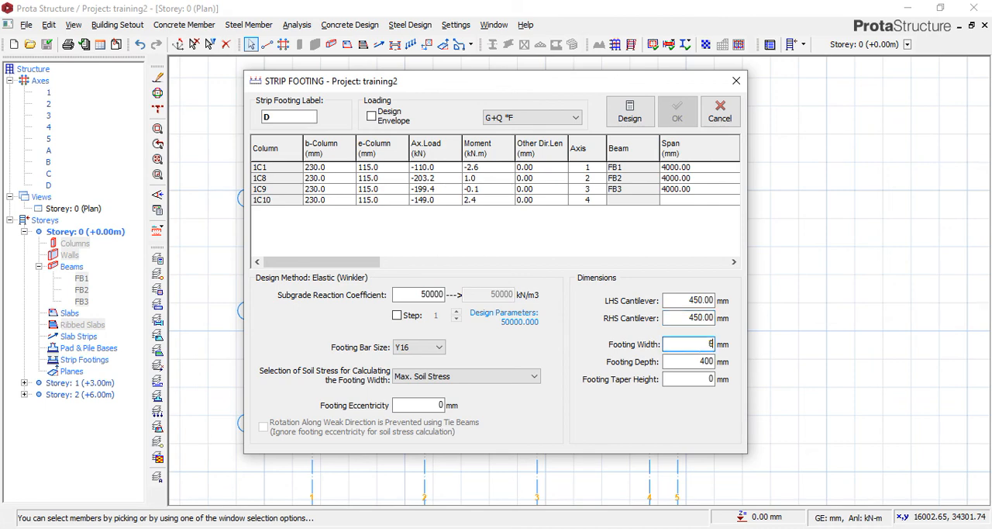
text(90)
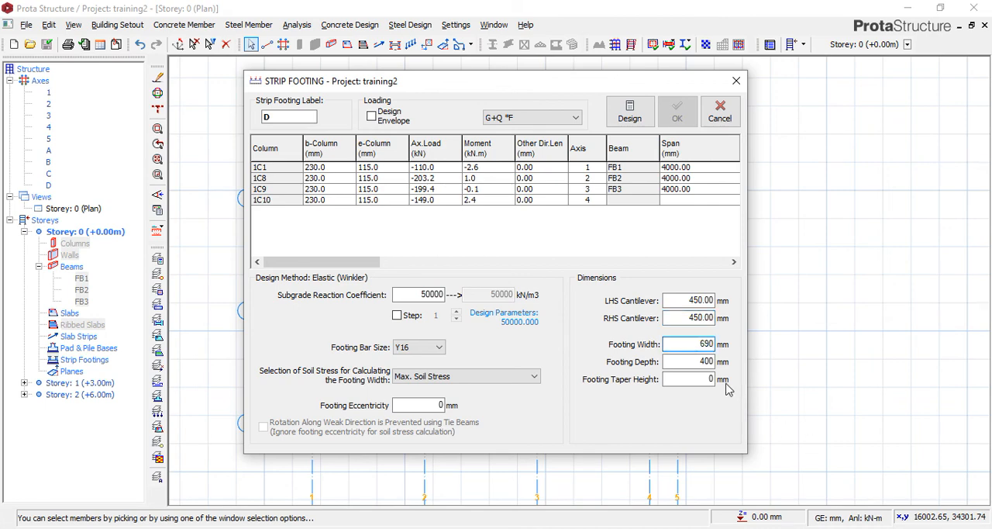
click(694, 361)
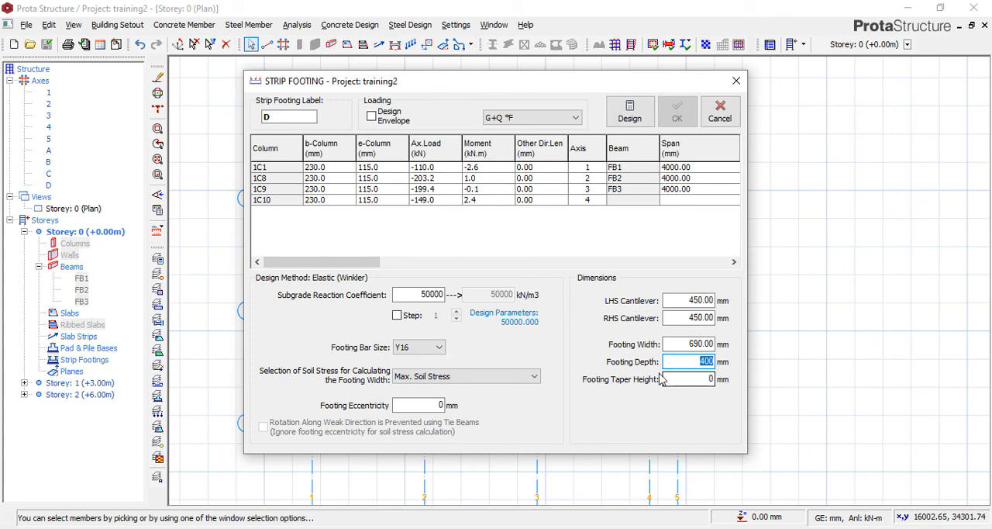
text(350)
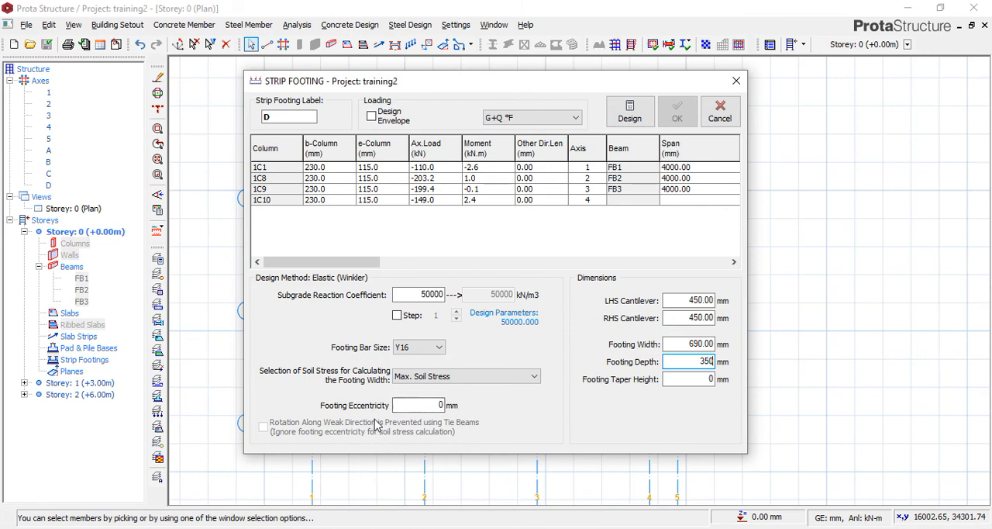
Enable the design envelope loading, run the strip footing design for axis D and accept it to insert the footing.
click(372, 118)
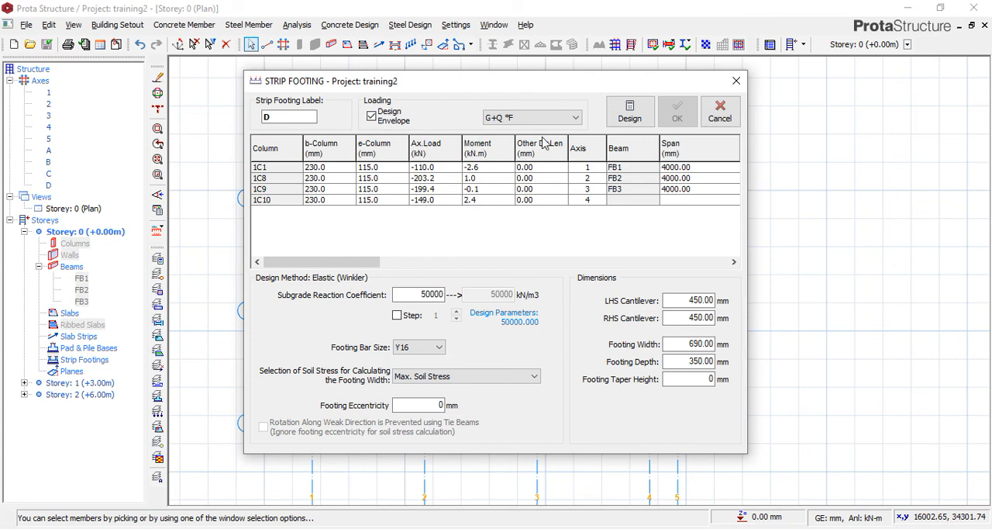
click(632, 115)
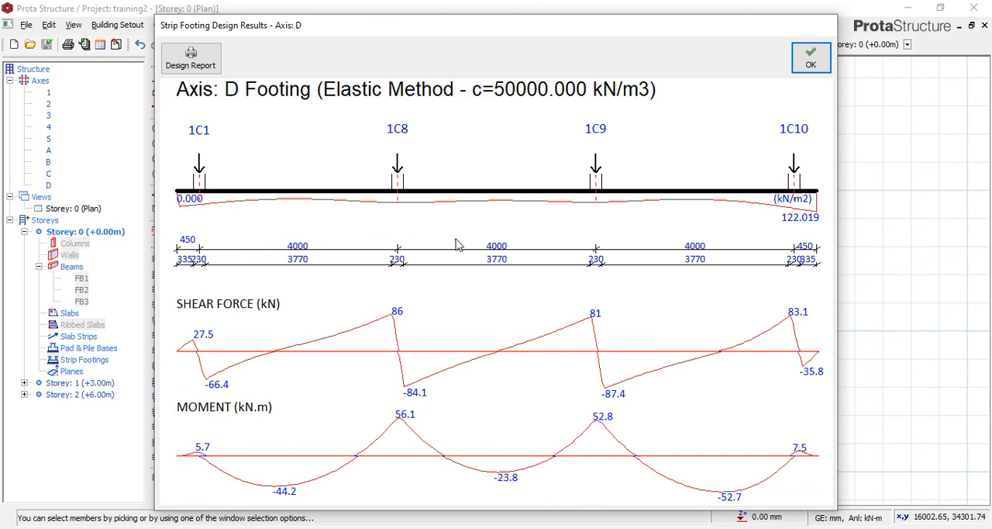
click(810, 58)
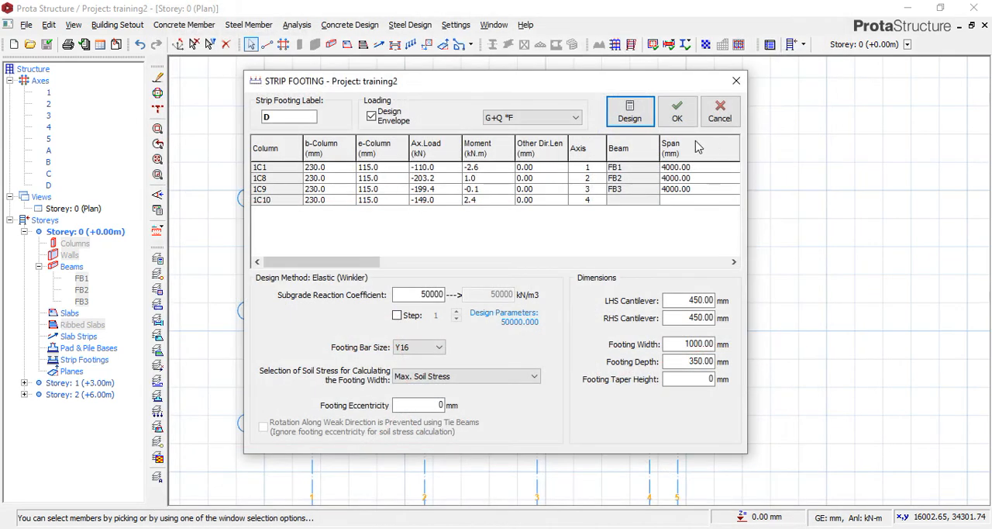
click(676, 111)
Open the reinforcement design for foundation beams and start the interactive design of axis D on Storey 0.
scroll(411, 219, up, 2)
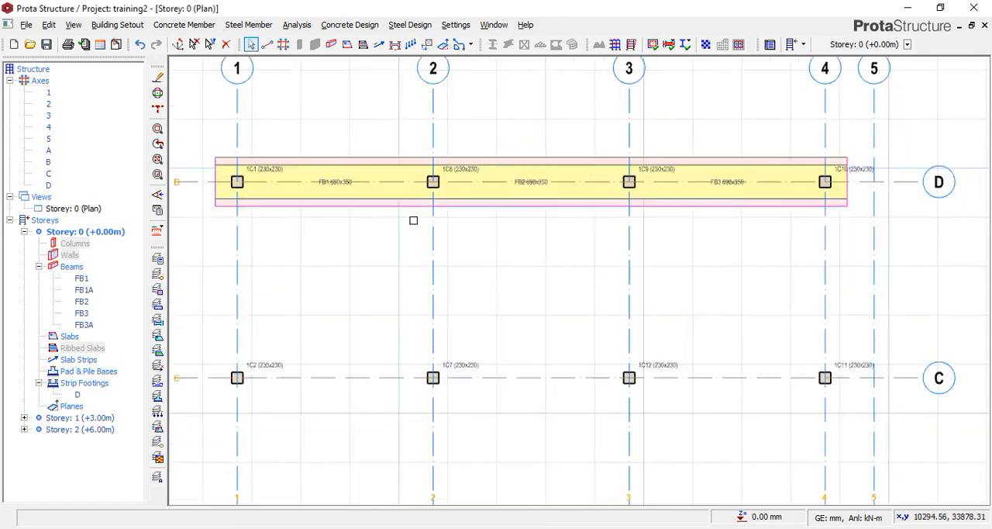
scroll(403, 201, down, 1)
scroll(573, 168, up, 1)
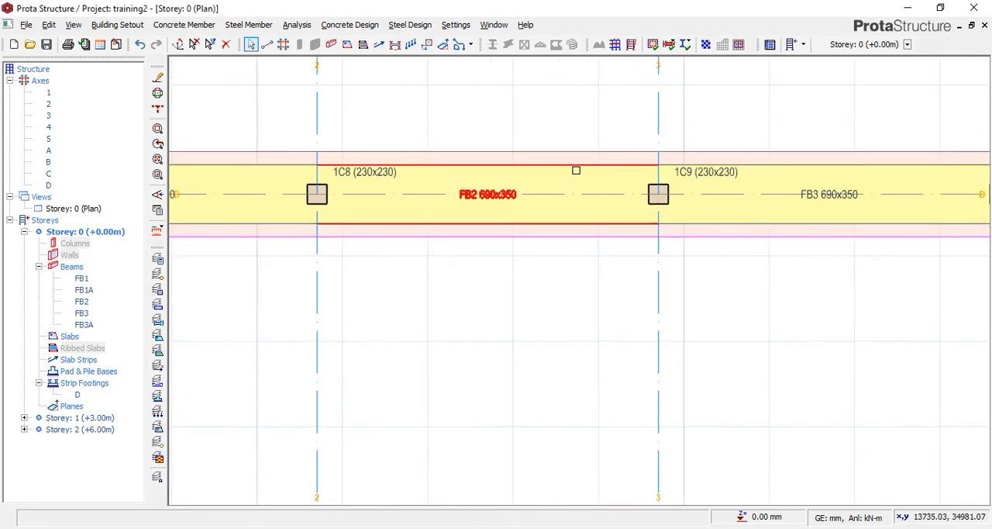
scroll(485, 236, down, 2)
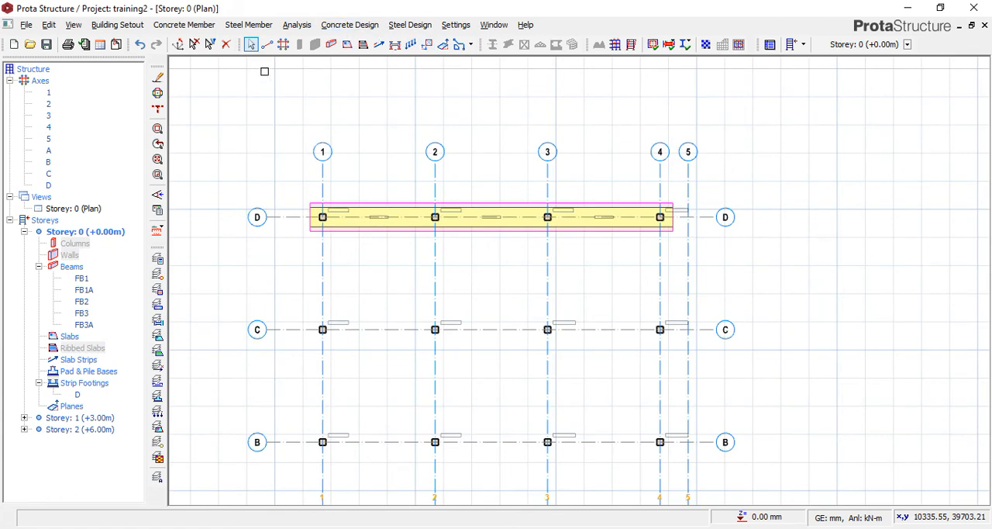
click(365, 26)
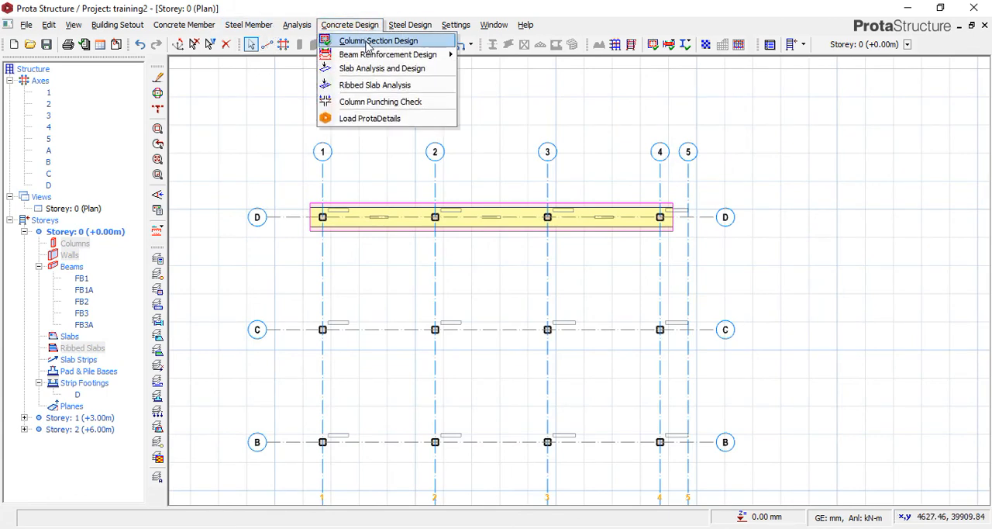
mouse_move(410, 58)
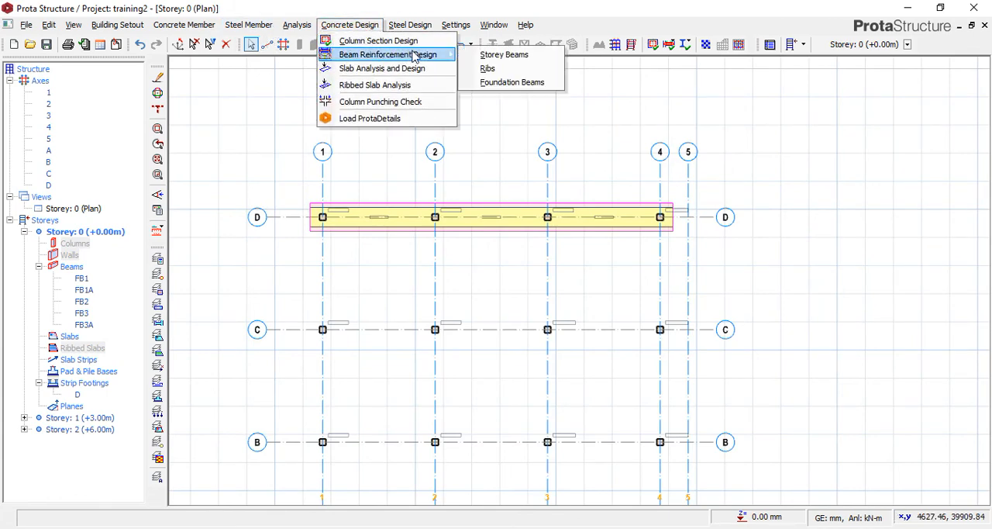
click(504, 83)
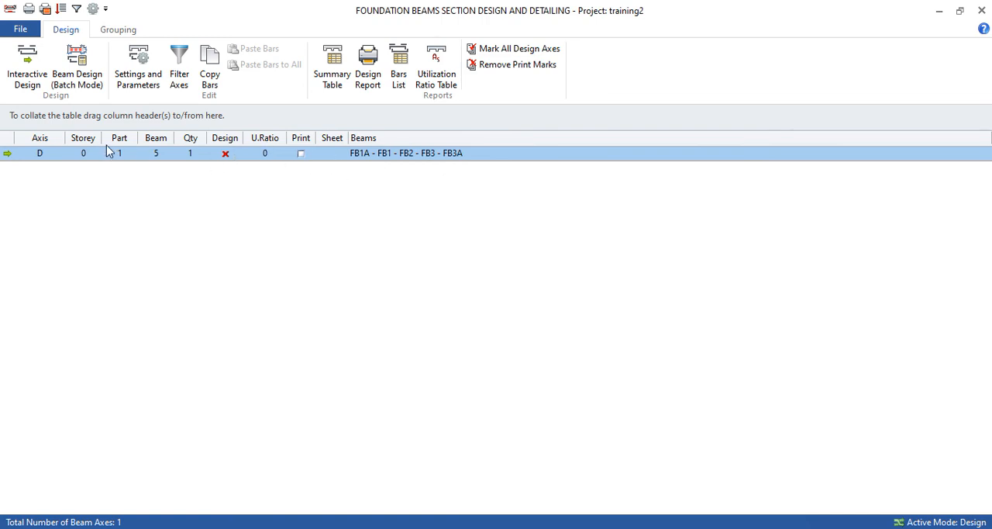
click(28, 78)
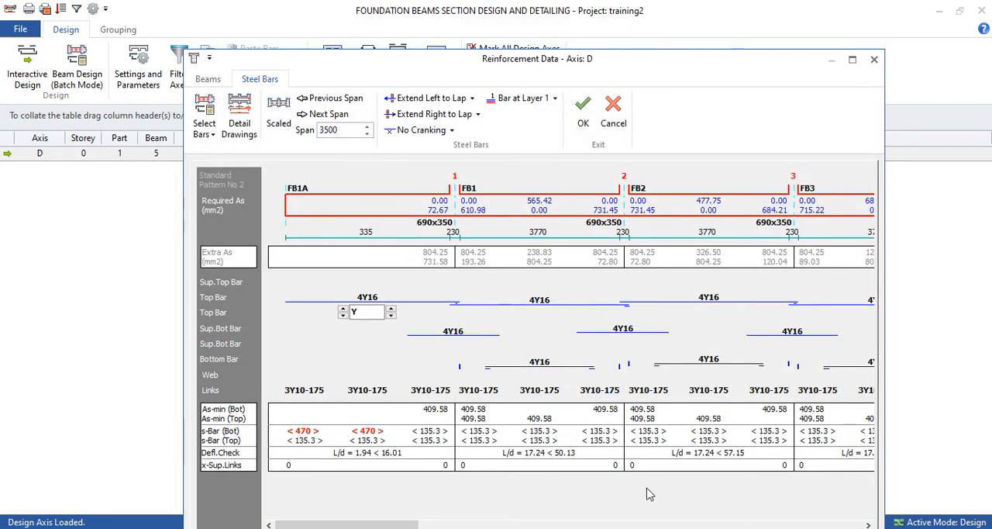
Open the detail drawing of the axis D foundation beams and examine the elevation and cross-sections.
drag(408, 525, 358, 520)
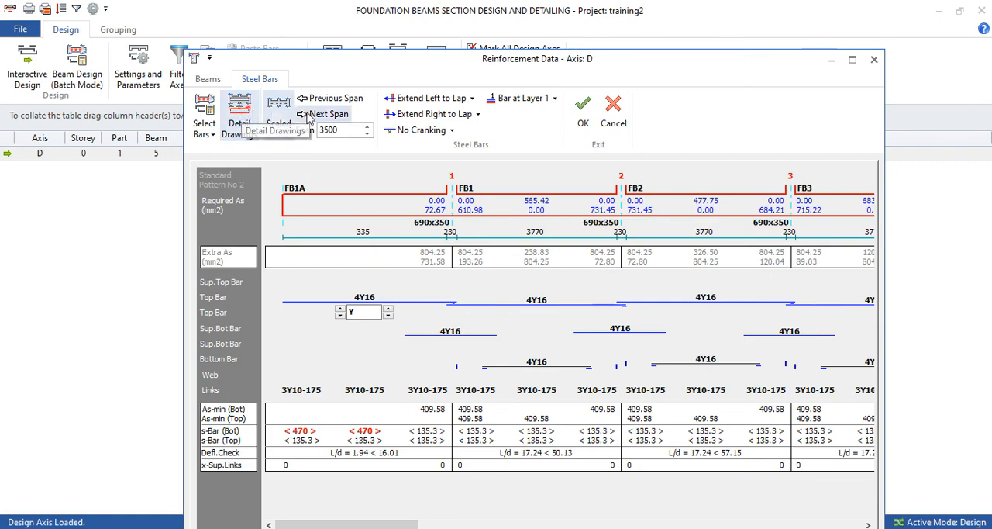
click(248, 115)
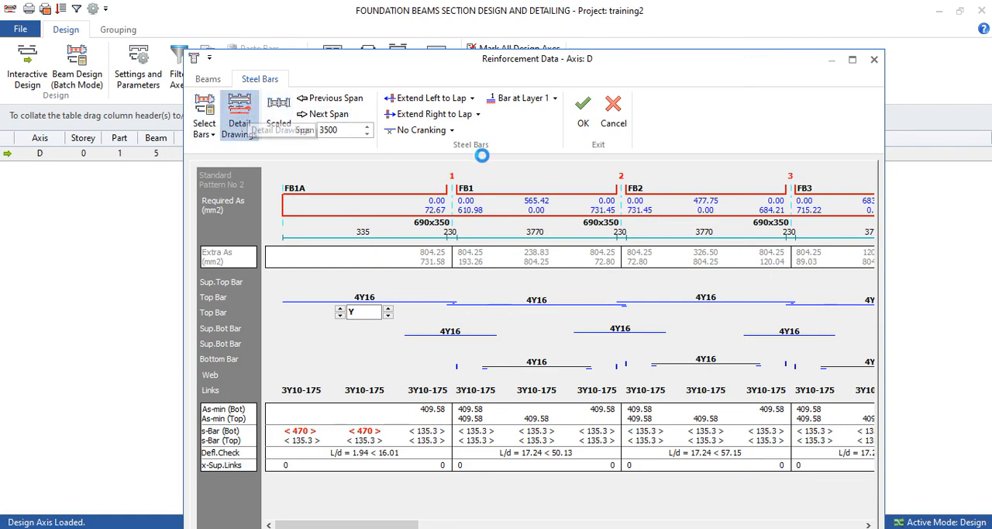
scroll(772, 274, up, 4)
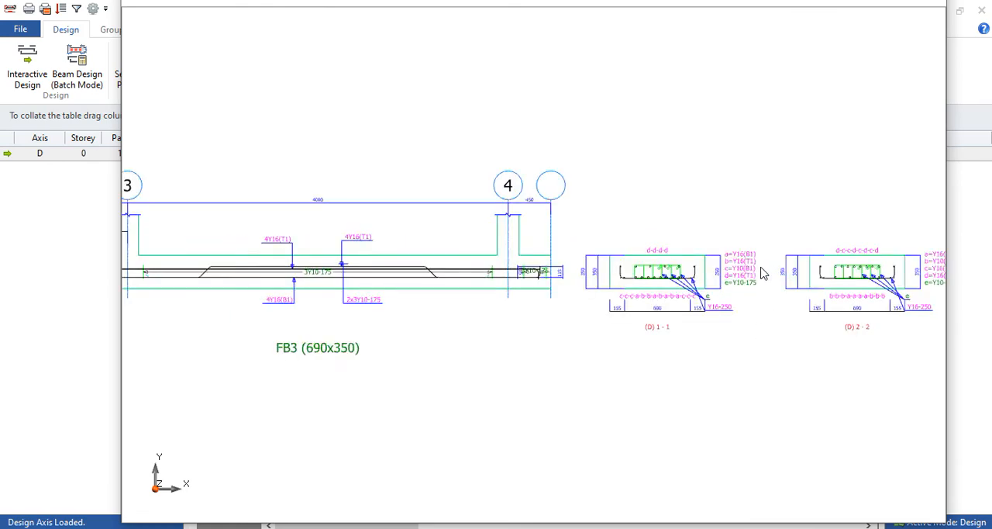
Examine the bar and link layout in cross-section (D) 1-1 and compare it with the beam elevation around axis 4.
scroll(511, 252, up, 2)
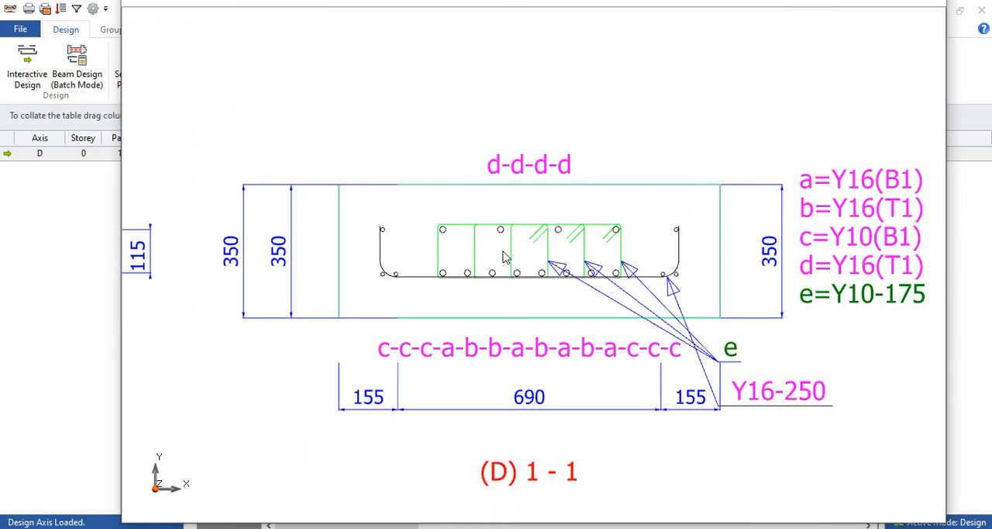
scroll(458, 218, down, 1)
scroll(388, 233, up, 3)
scroll(388, 245, down, 3)
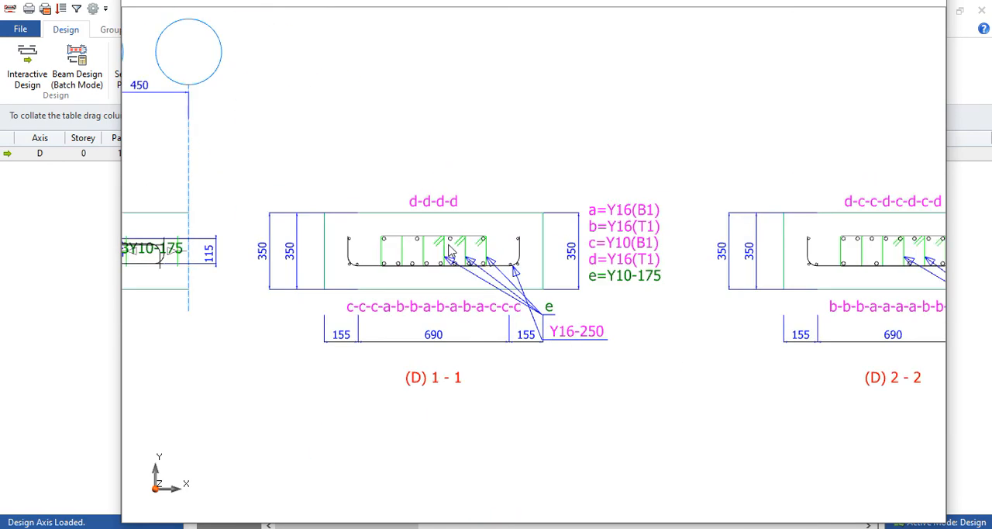
scroll(452, 246, up, 1)
scroll(426, 248, down, 2)
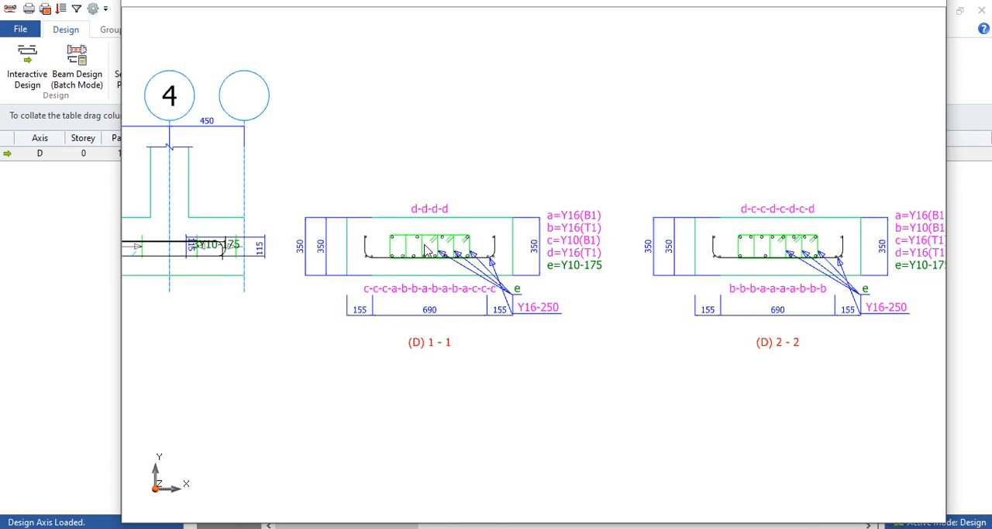
scroll(442, 252, down, 2)
scroll(365, 248, up, 5)
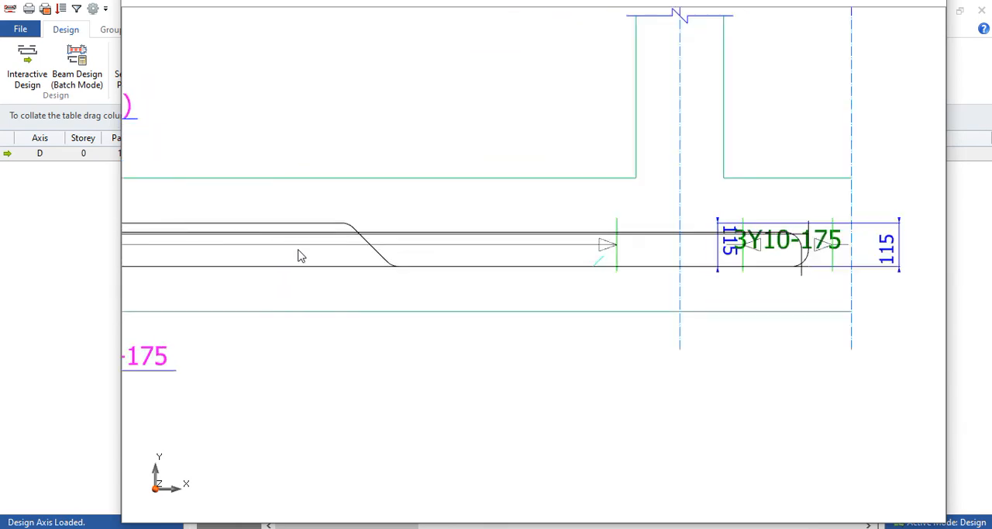
scroll(682, 259, down, 5)
scroll(793, 233, up, 5)
scroll(469, 256, down, 5)
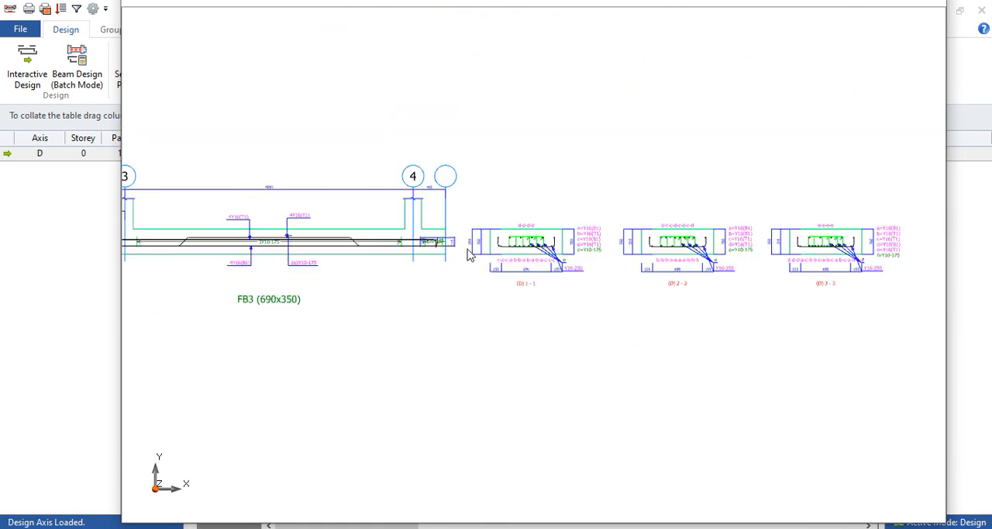
scroll(469, 256, up, 4)
scroll(408, 221, down, 3)
scroll(553, 277, up, 3)
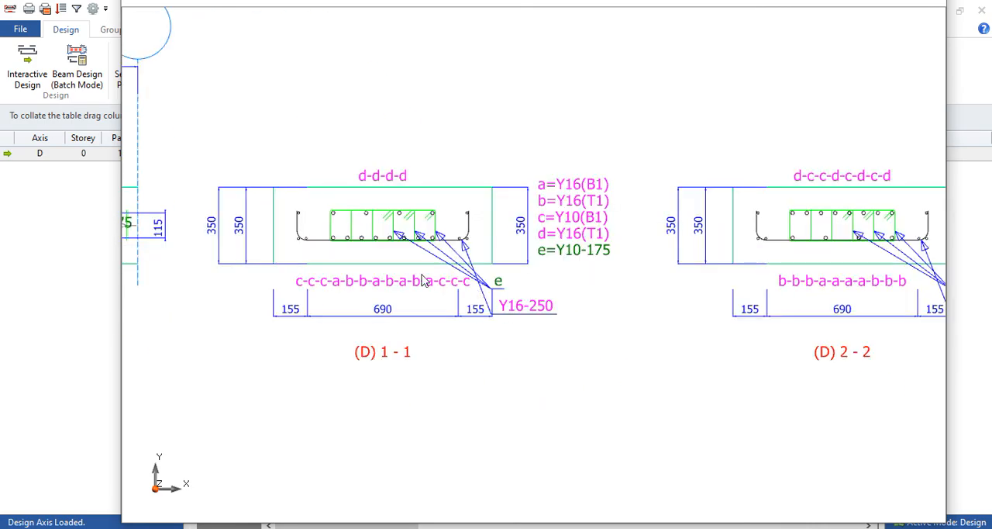
scroll(700, 271, down, 3)
scroll(700, 271, up, 3)
scroll(726, 262, down, 3)
Examine the longitudinal bar and link labels along the full elevation of the axis D foundation beams.
scroll(375, 267, down, 2)
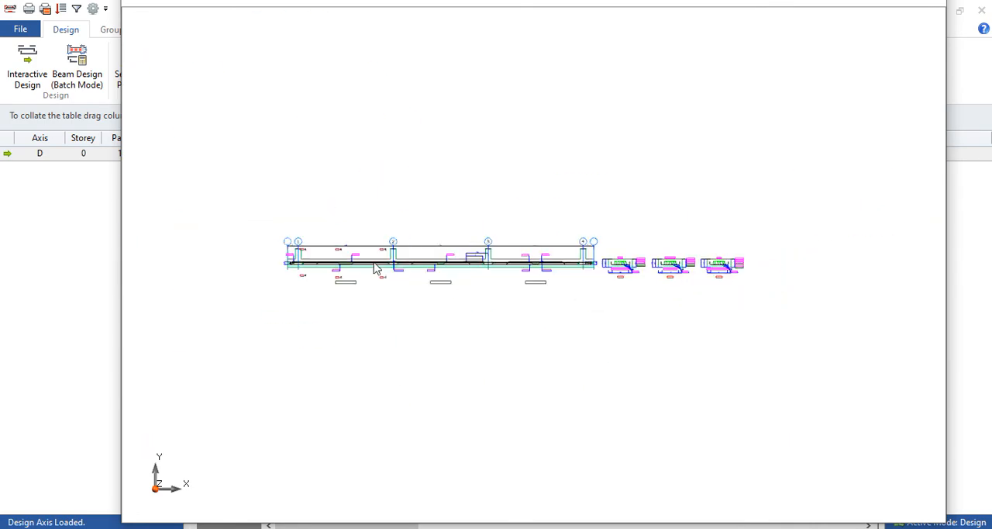
scroll(375, 268, up, 4)
scroll(638, 239, down, 2)
scroll(381, 334, up, 3)
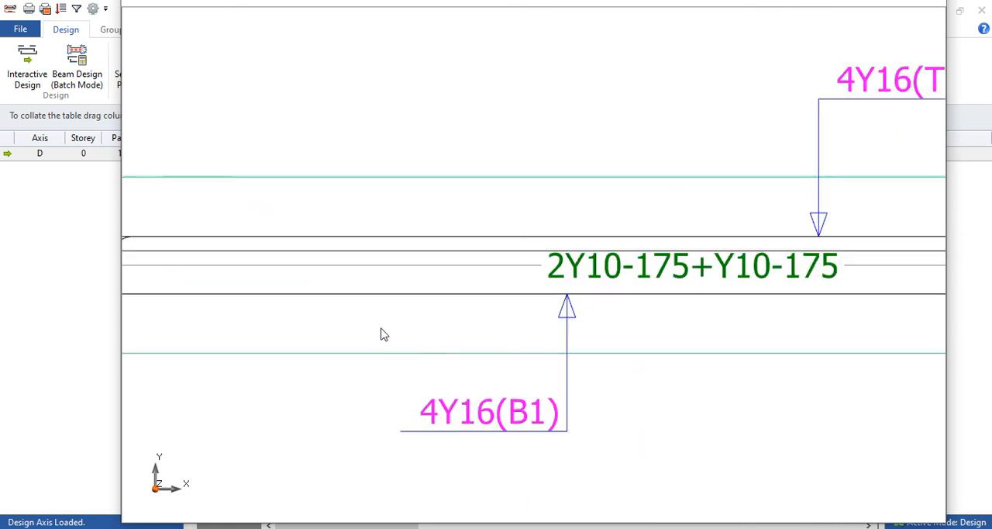
scroll(381, 334, down, 3)
scroll(344, 253, down, 2)
scroll(600, 256, down, 2)
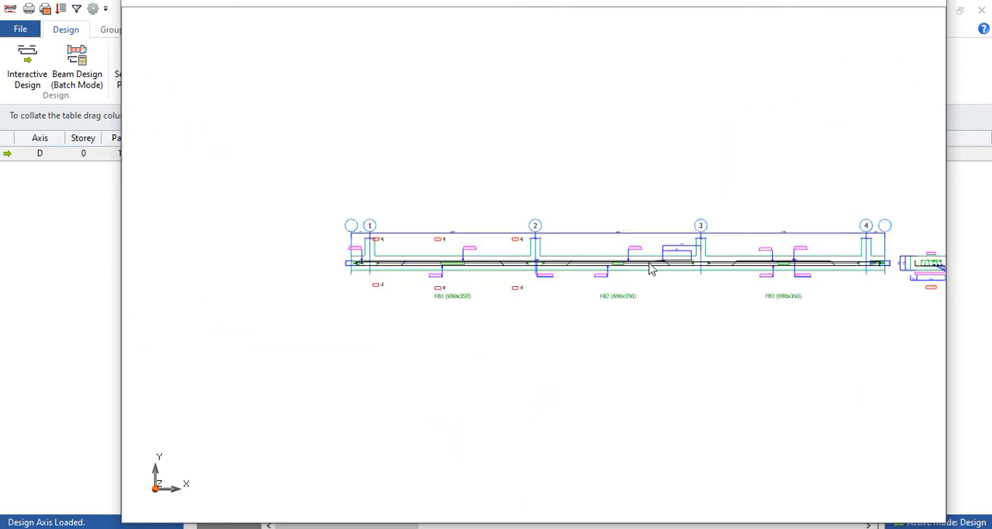
Close the detail drawing, save the axis D reinforcement data and return to the Storey 0 plan.
click(923, 3)
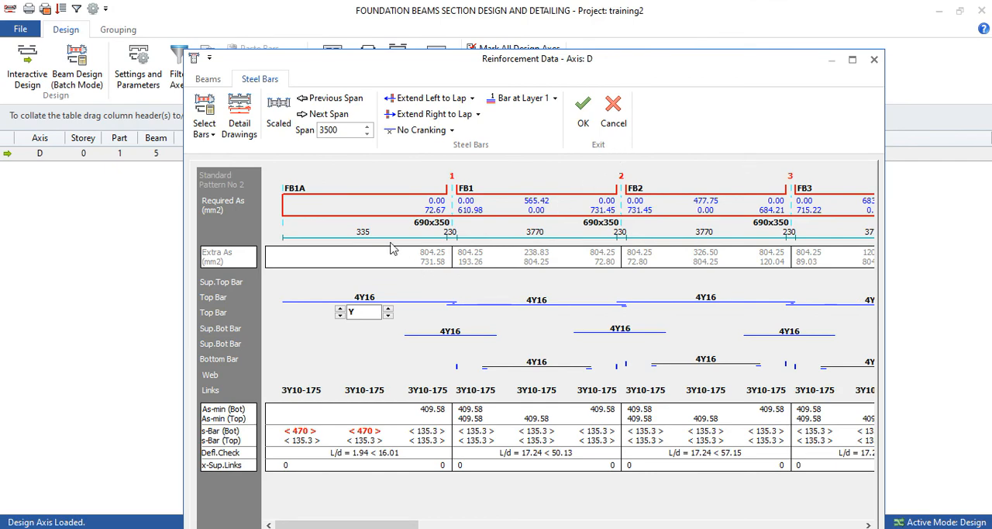
click(584, 109)
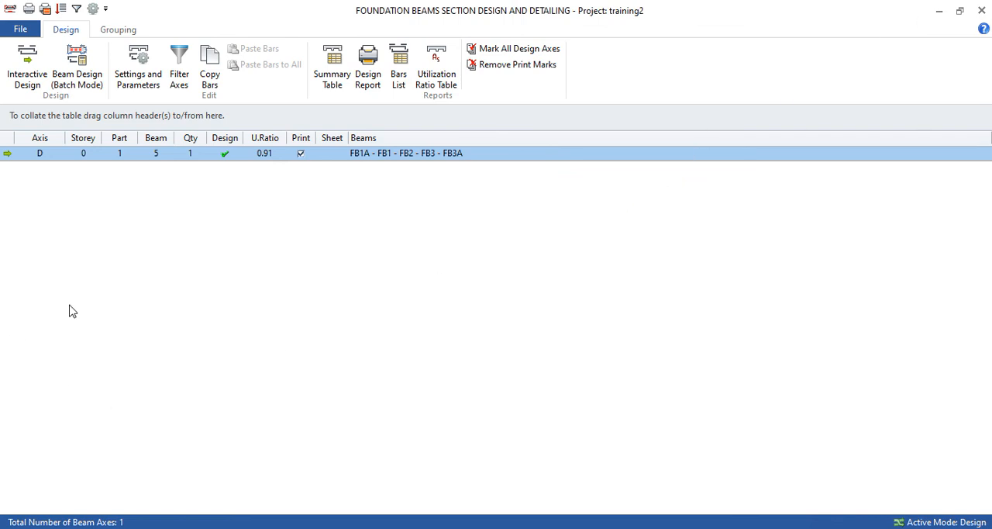
click(982, 10)
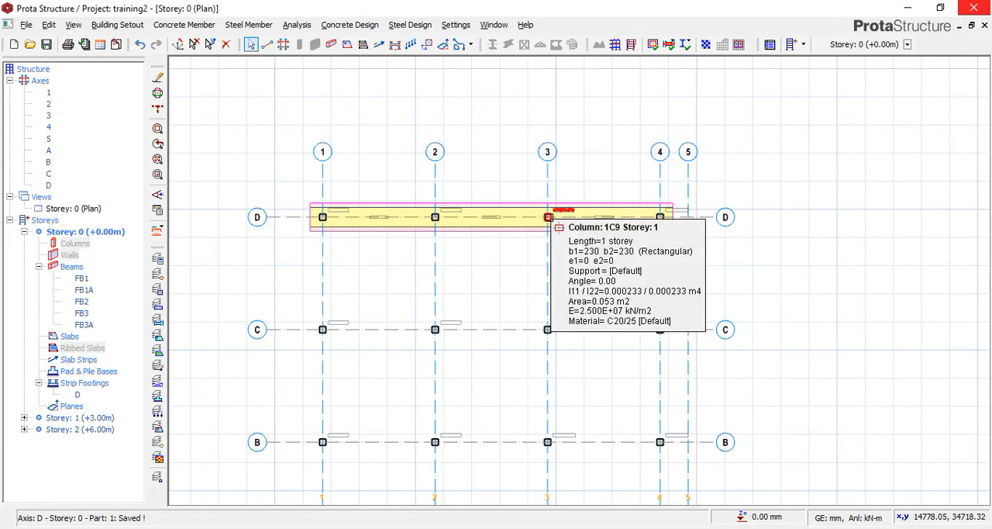
Inspect the axis D strip footing on the Storey 0 plan, including its footing, beam and cantilever dimensions.
scroll(306, 248, up, 3)
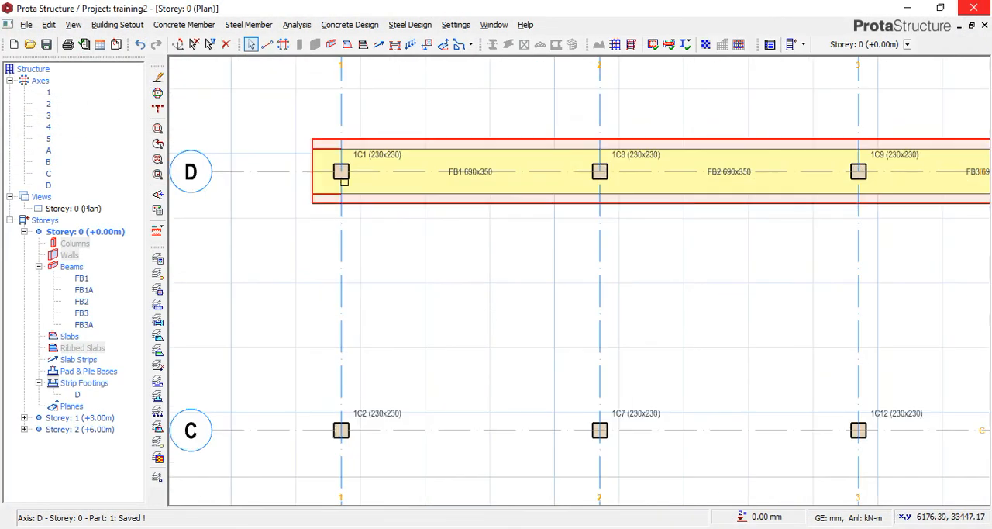
scroll(379, 114, down, 6)
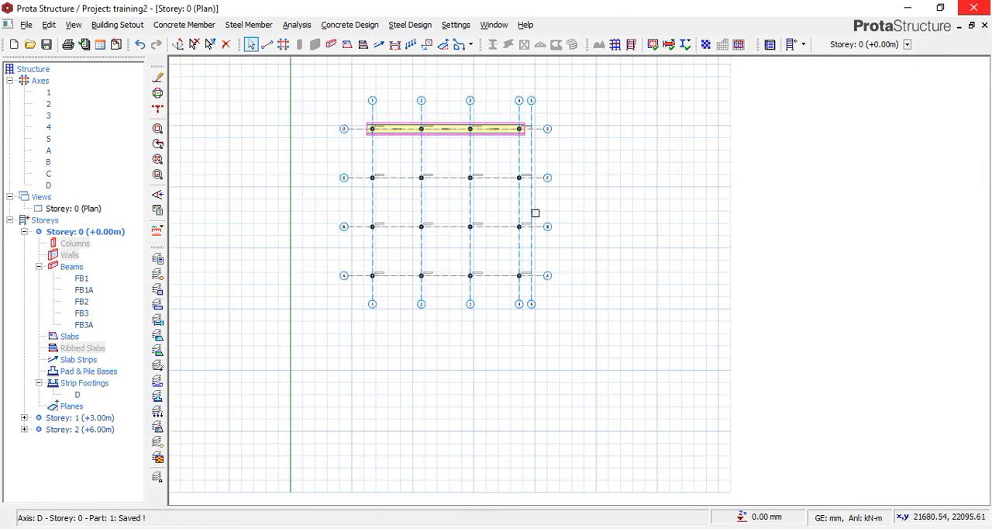
scroll(438, 106, up, 3)
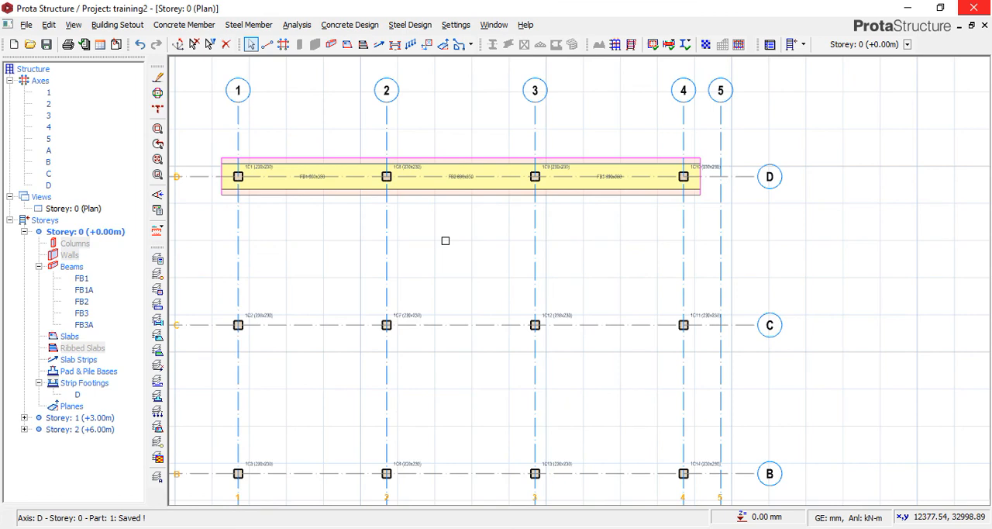
scroll(436, 225, down, 2)
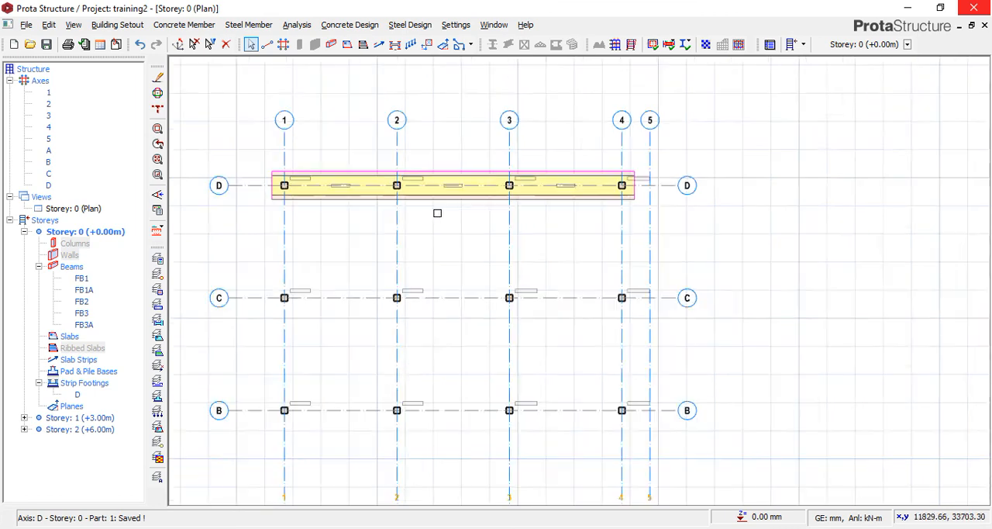
mouse_move(337, 206)
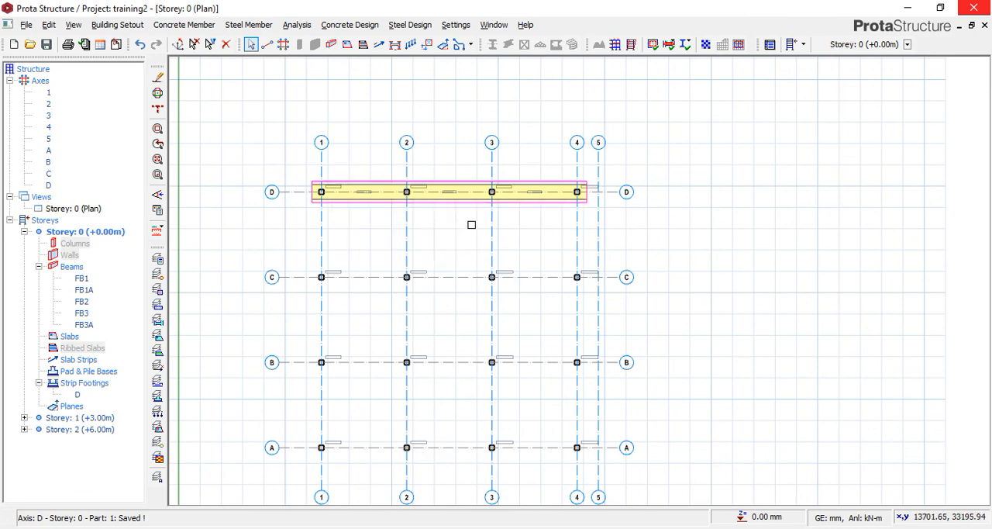
scroll(540, 241, down, 1)
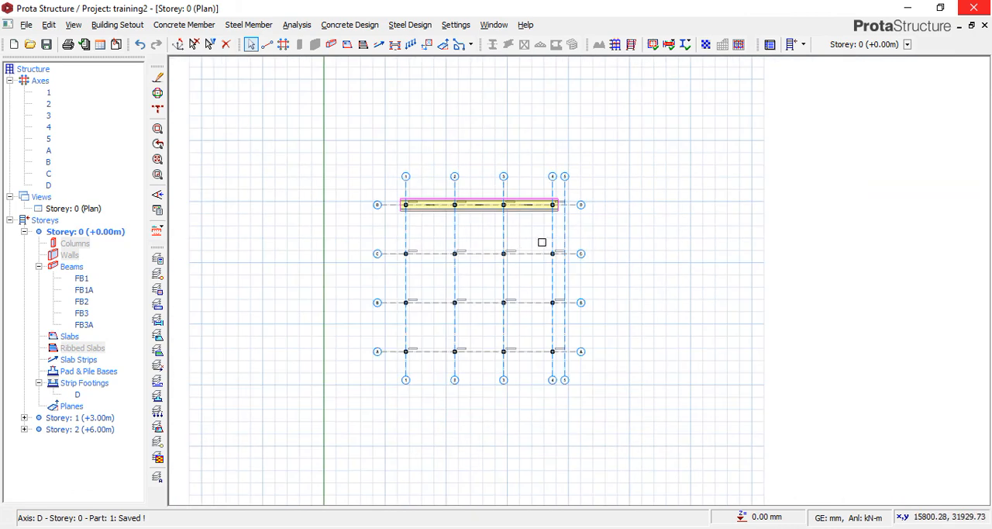
scroll(558, 259, up, 1)
scroll(546, 180, down, 2)
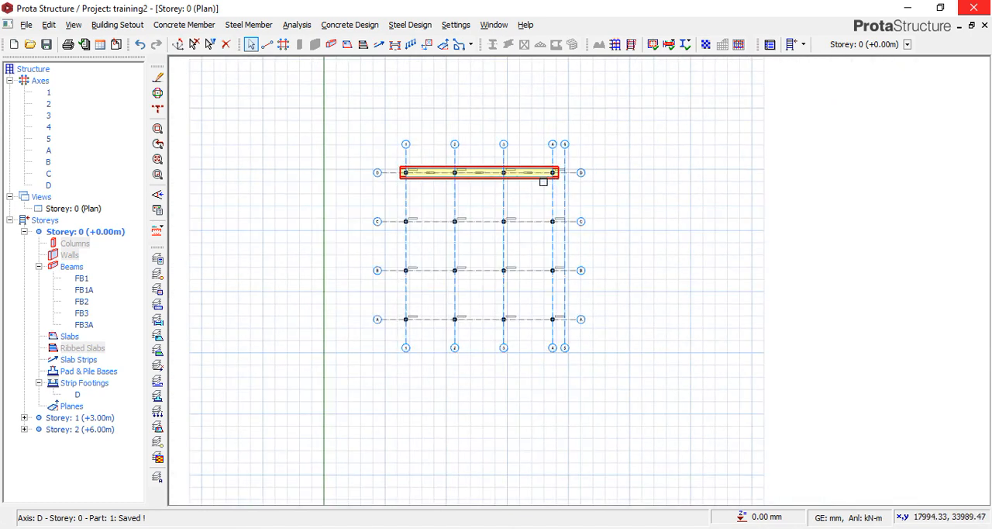
mouse_move(544, 182)
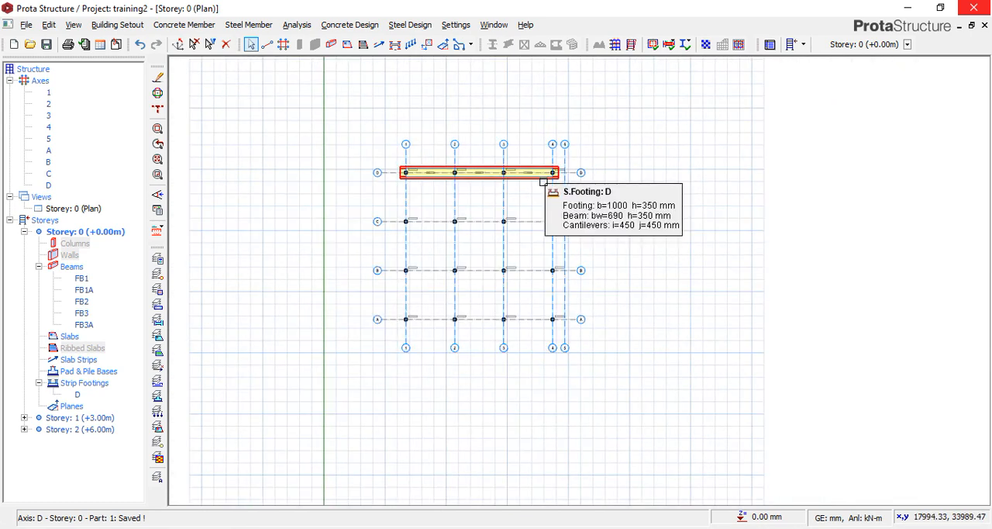